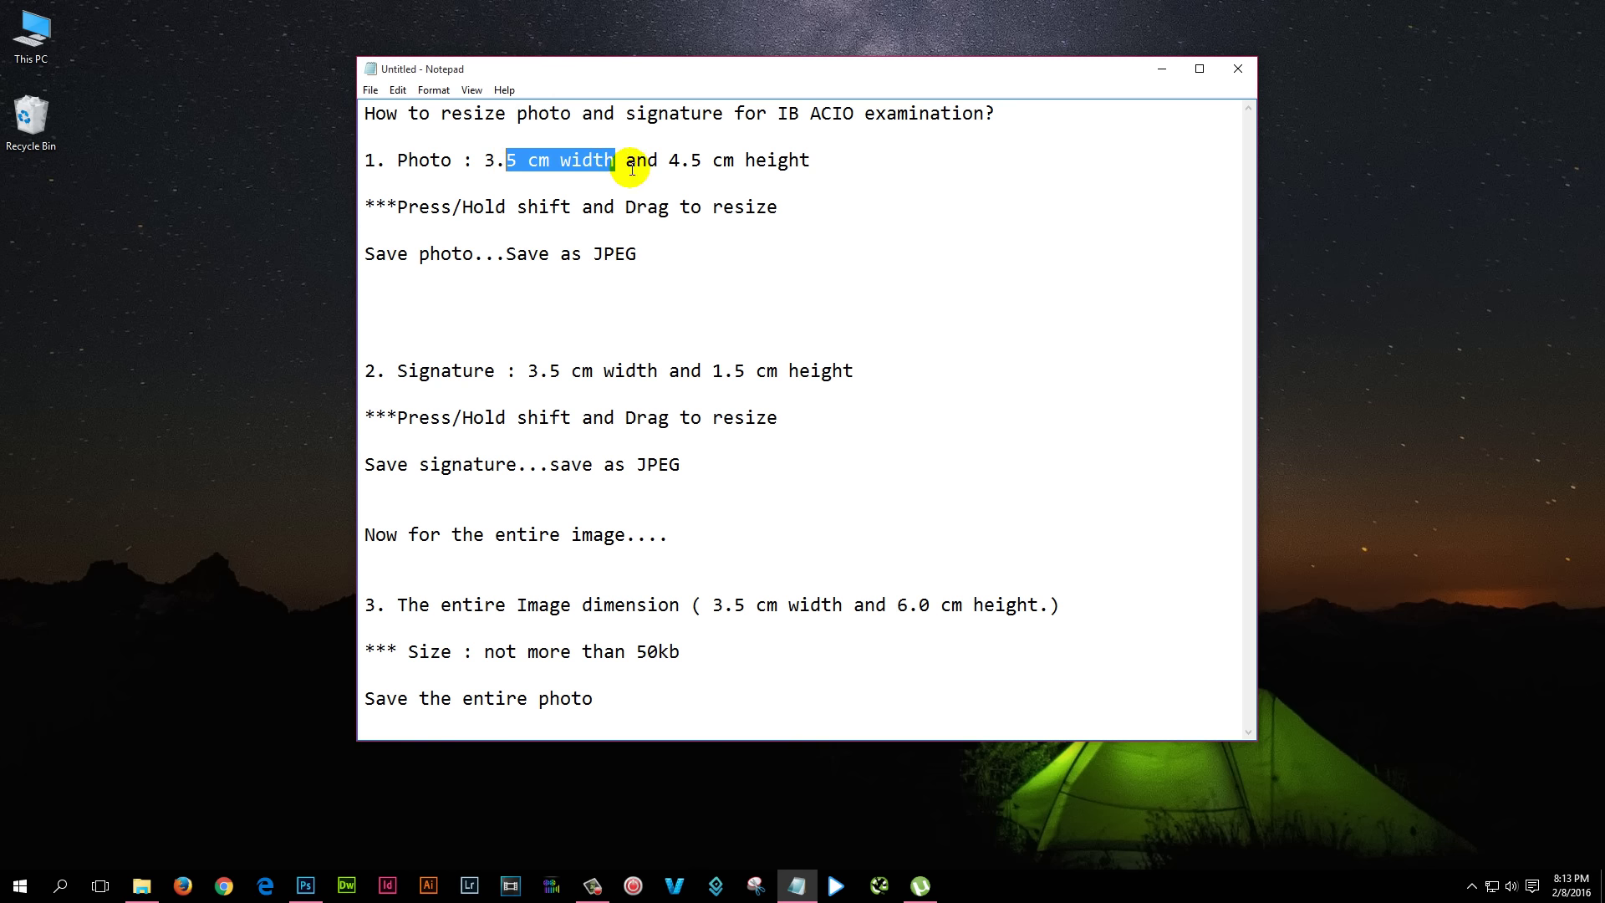
# Check the required photo size in the notes, switch to Photoshop and set up a new document 3.5 wide by 4.5 high
pyautogui.moveTo(667, 159); pyautogui.dragTo(833, 157)
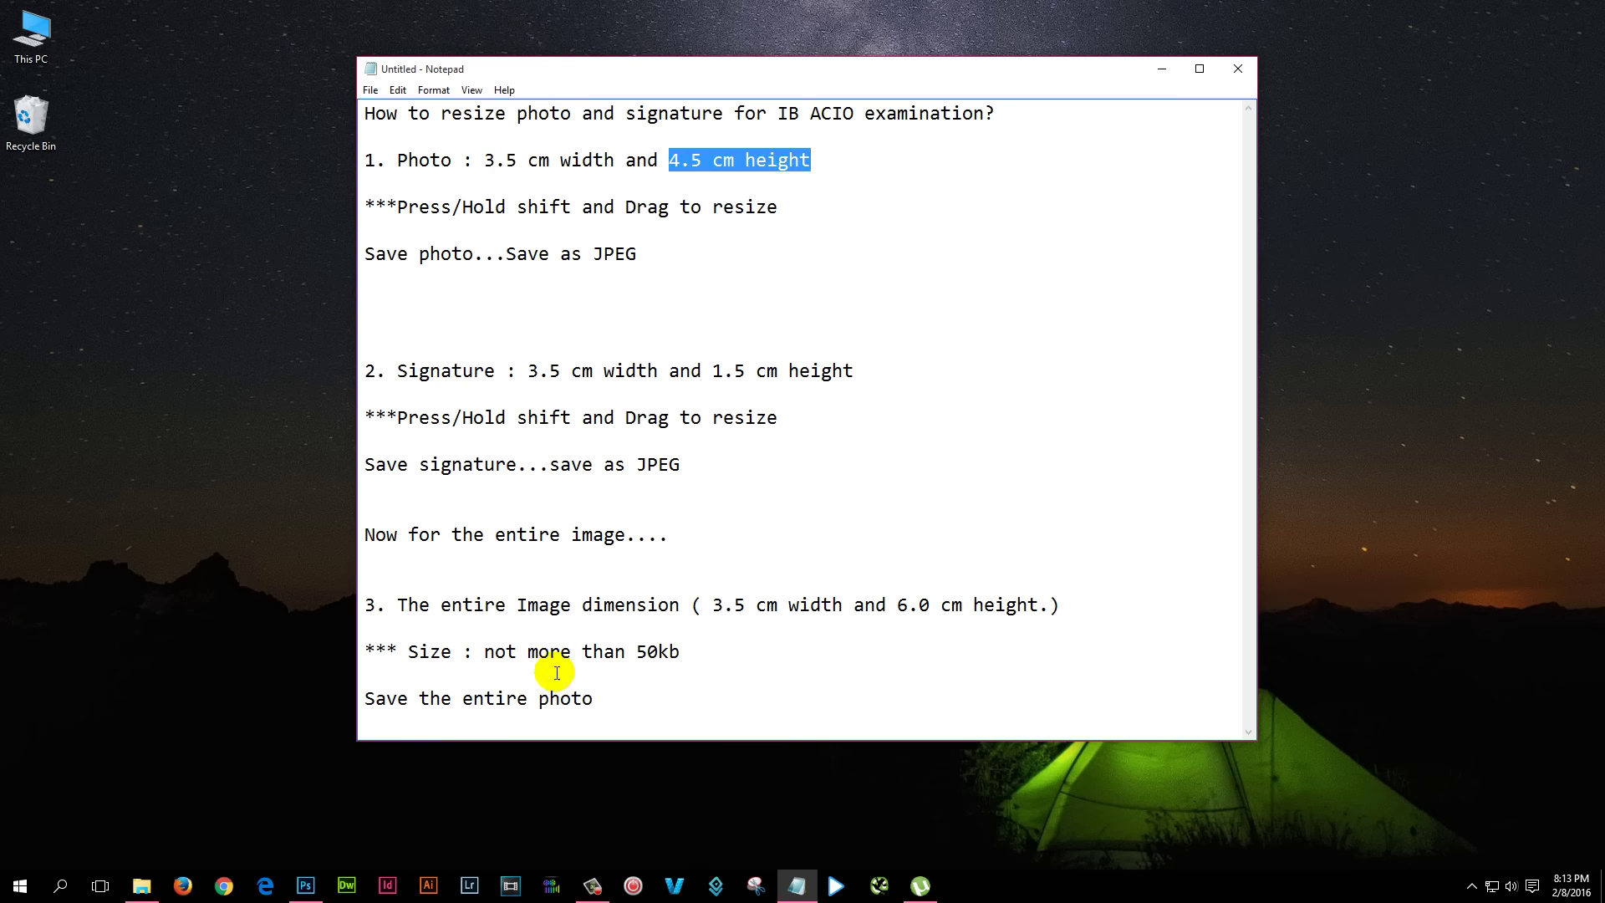
pyautogui.click(859, 211)
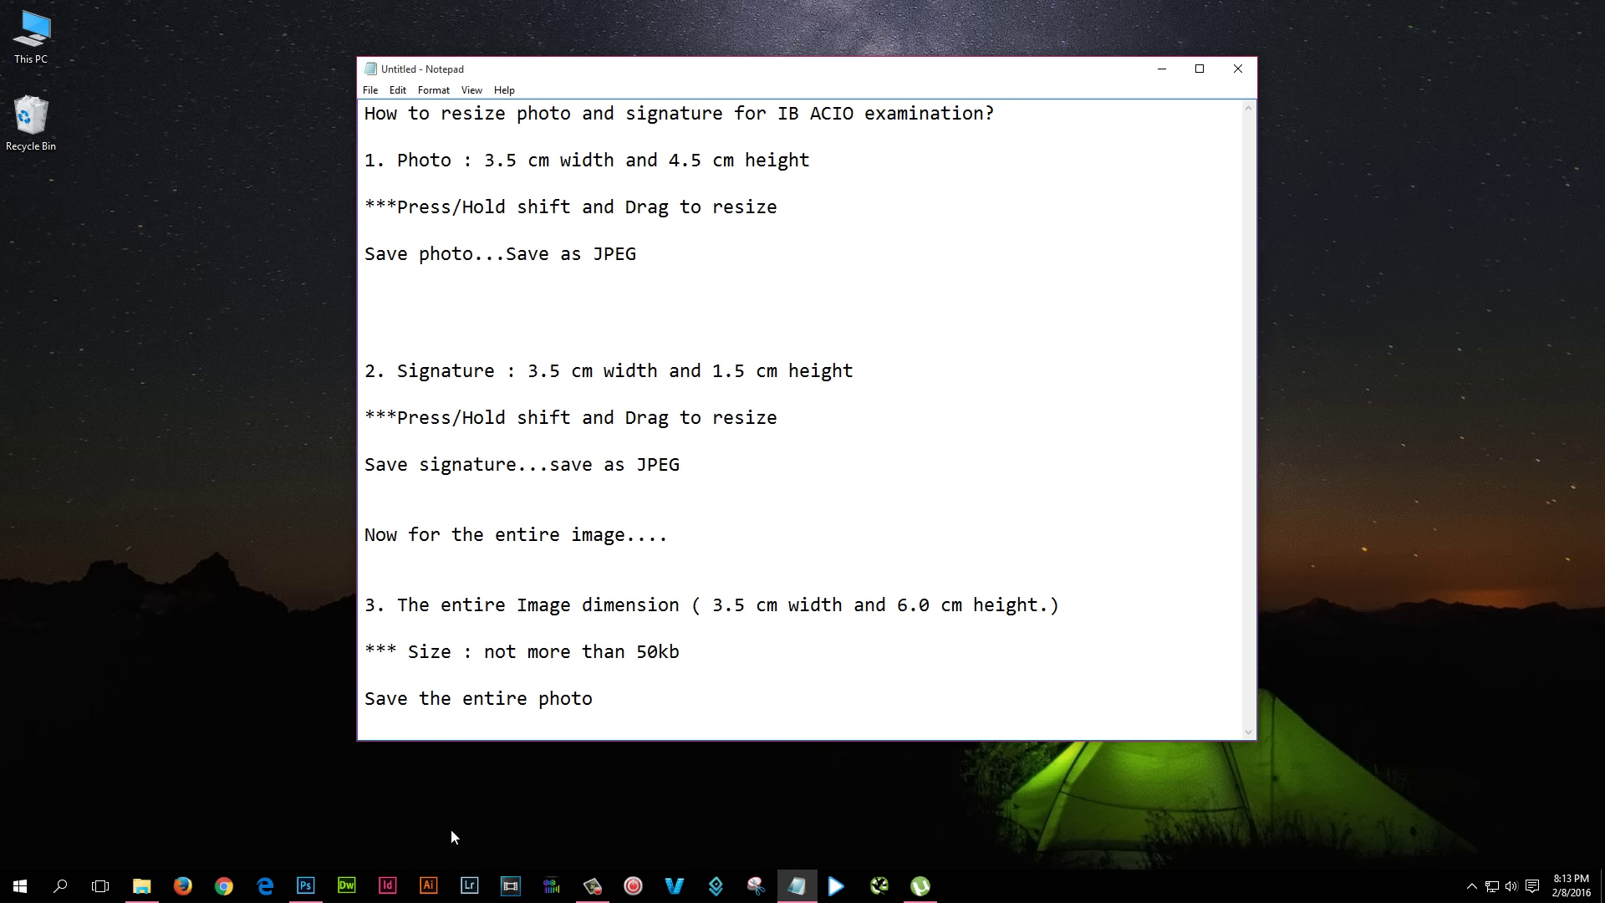
pyautogui.click(305, 886)
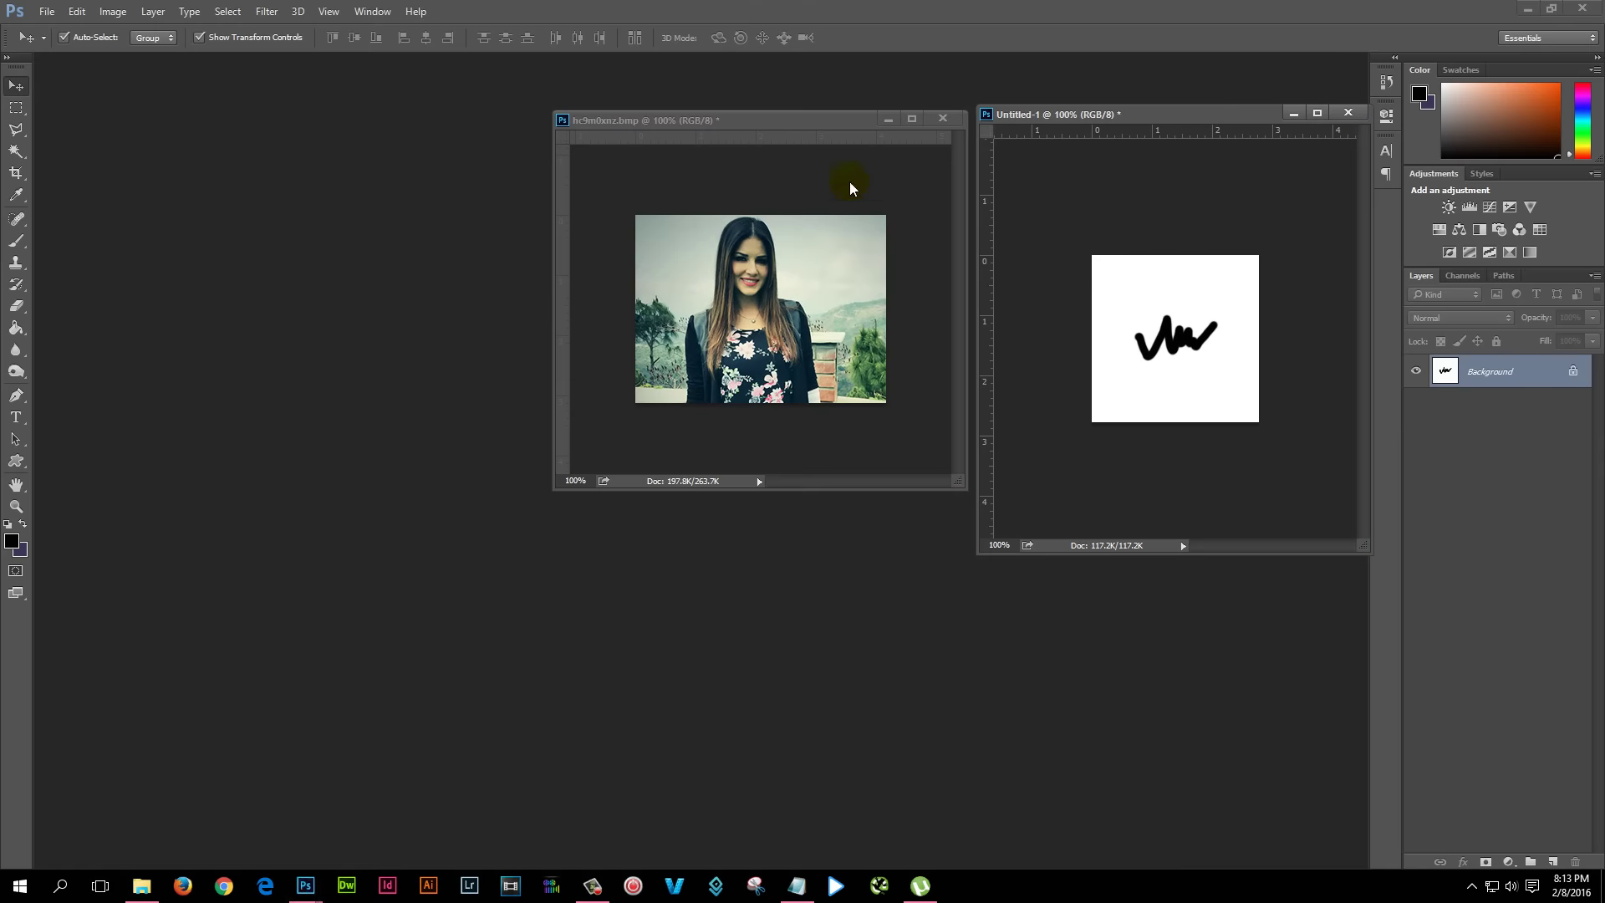
pyautogui.click(47, 11)
pyautogui.click(48, 25)
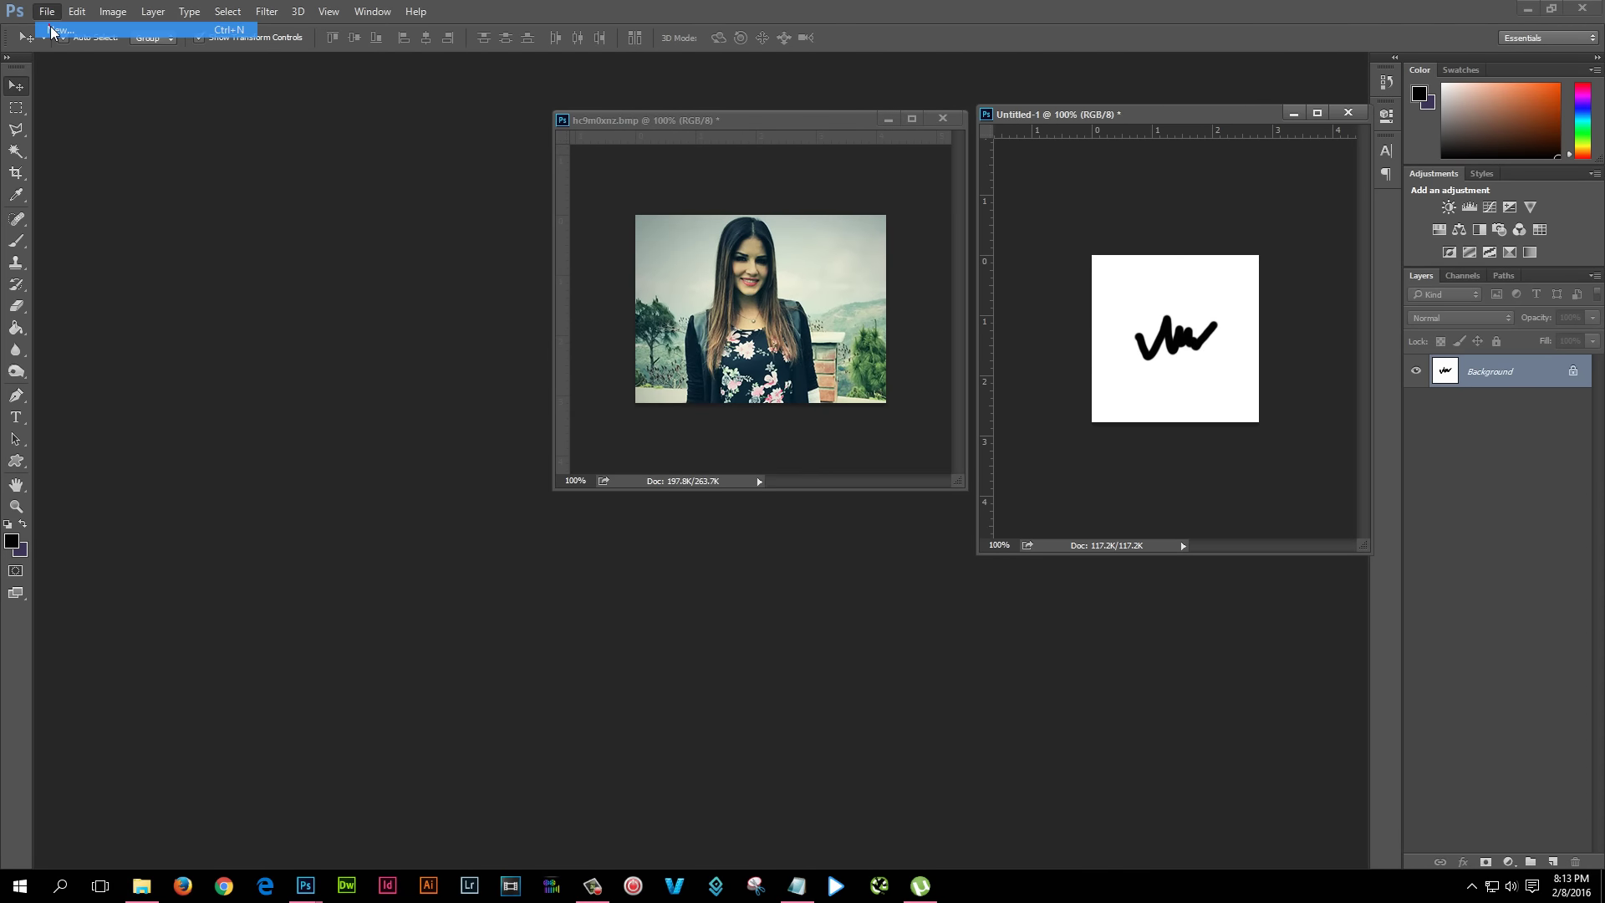
pyautogui.doubleClick(766, 258)
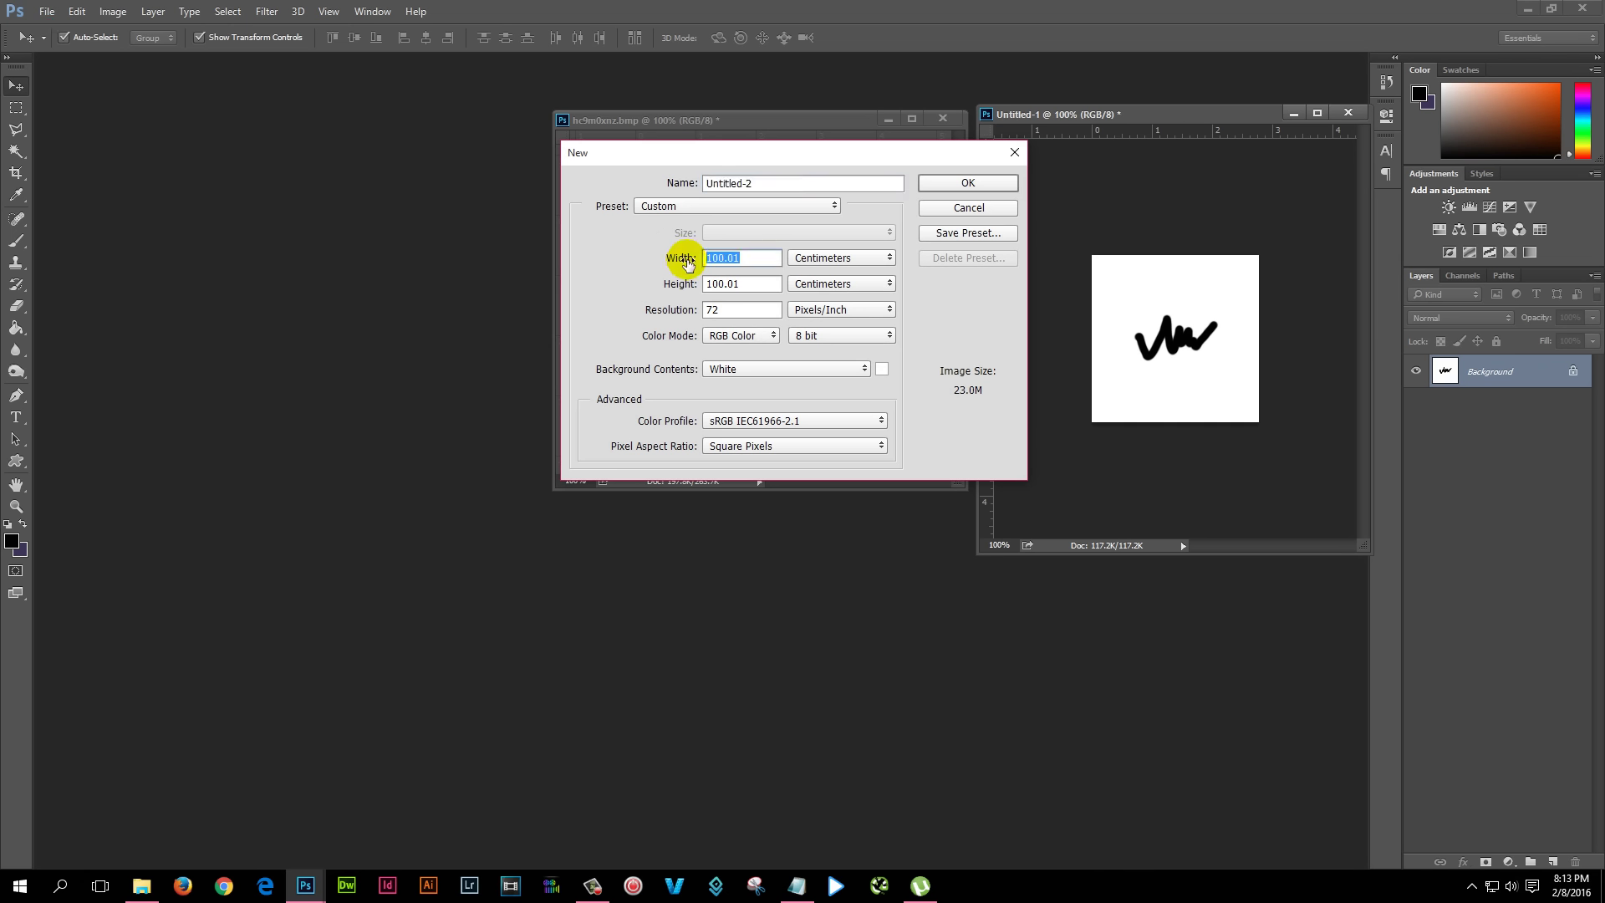
pyautogui.write('3.5')
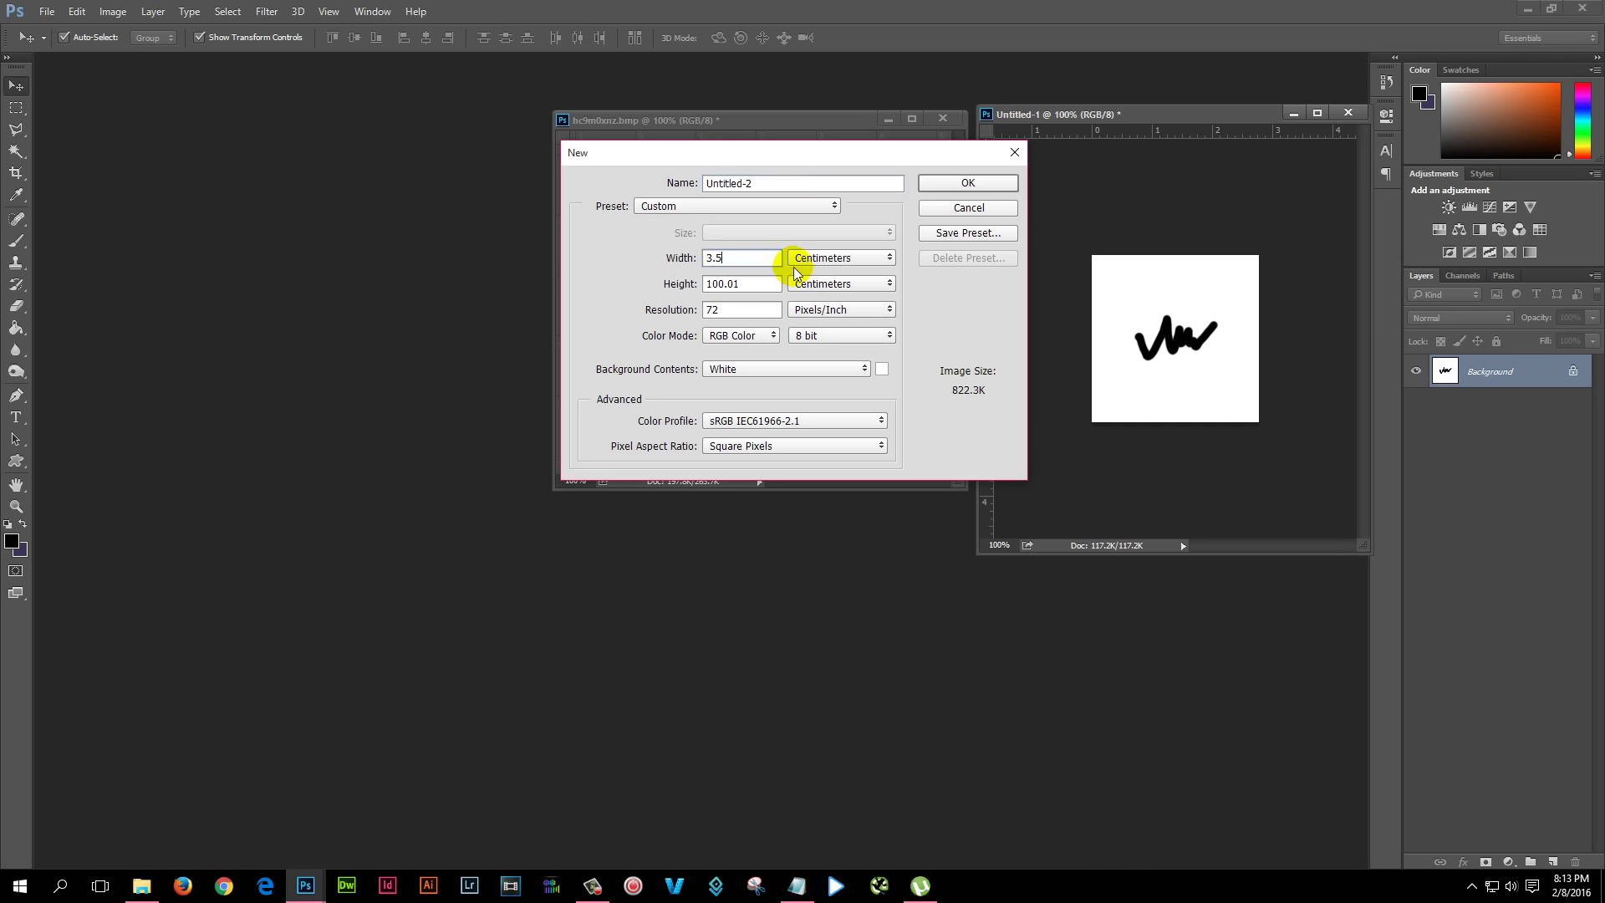
pyautogui.doubleClick(758, 283)
pyautogui.write('4.5')
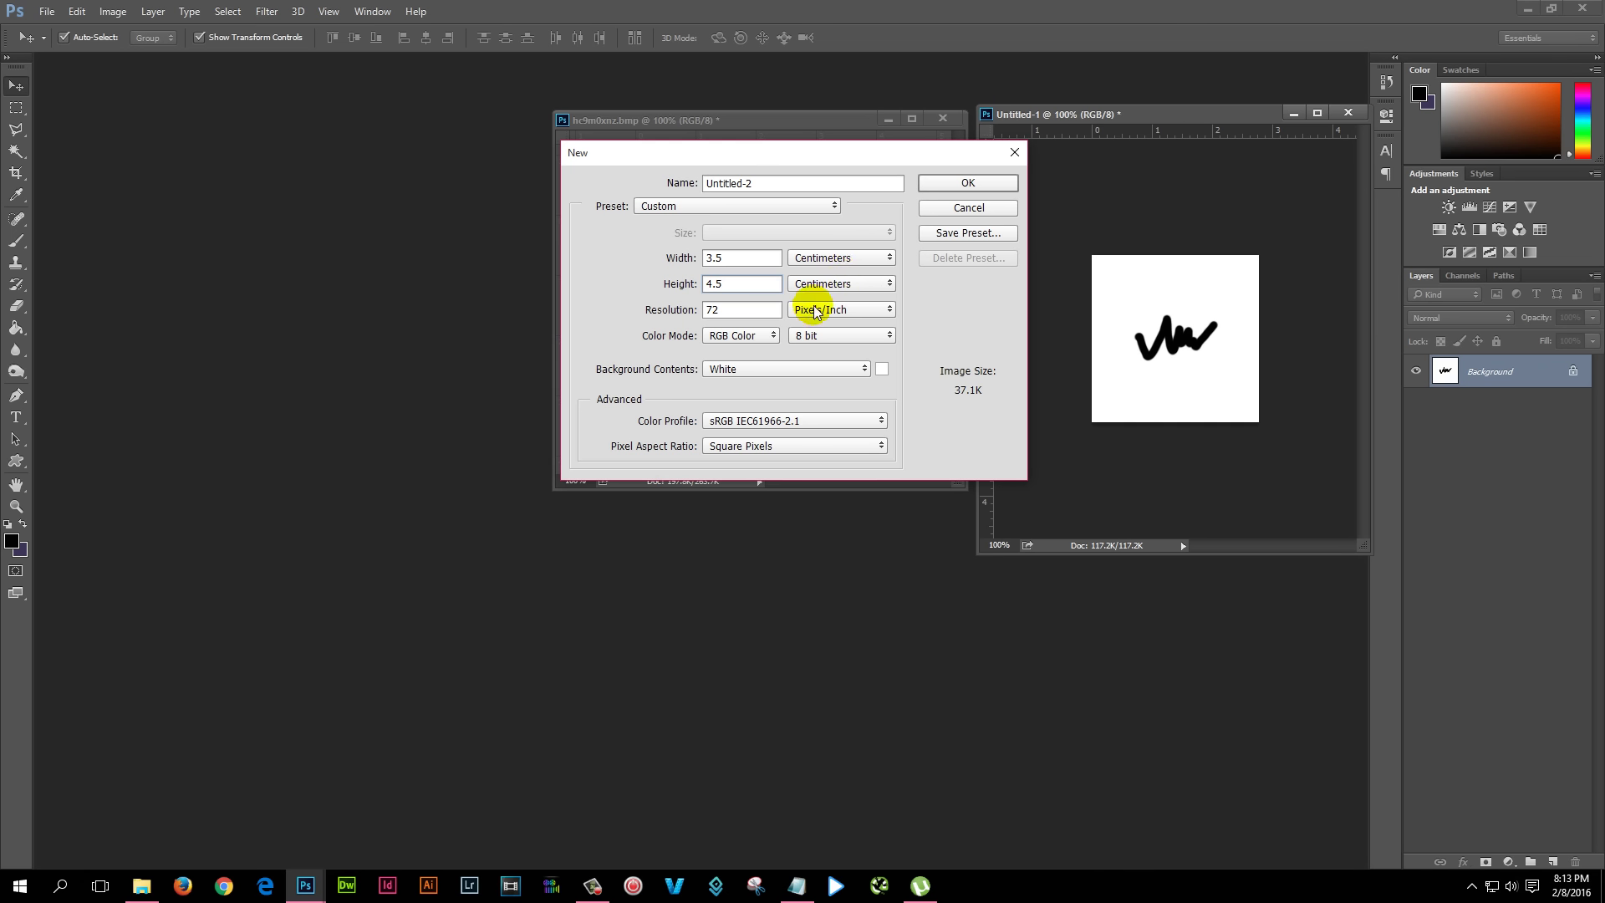
# Use centimeters for both dimensions, create the blank document and place its window beside the portrait photo
pyautogui.click(823, 283)
pyautogui.click(823, 325)
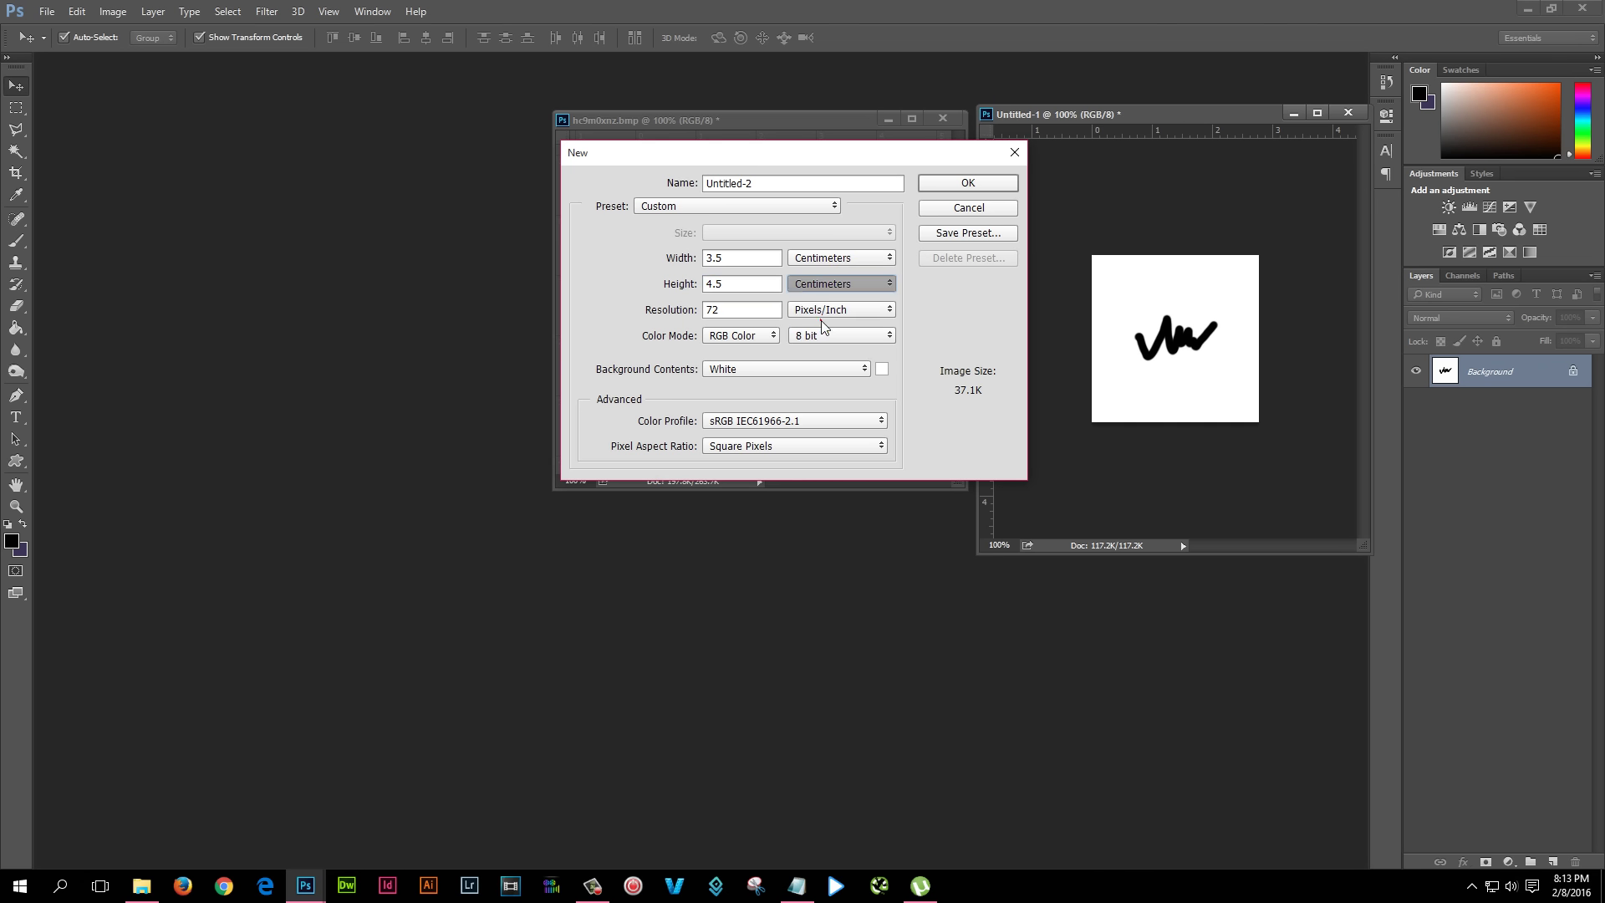
pyautogui.click(836, 259)
pyautogui.click(823, 295)
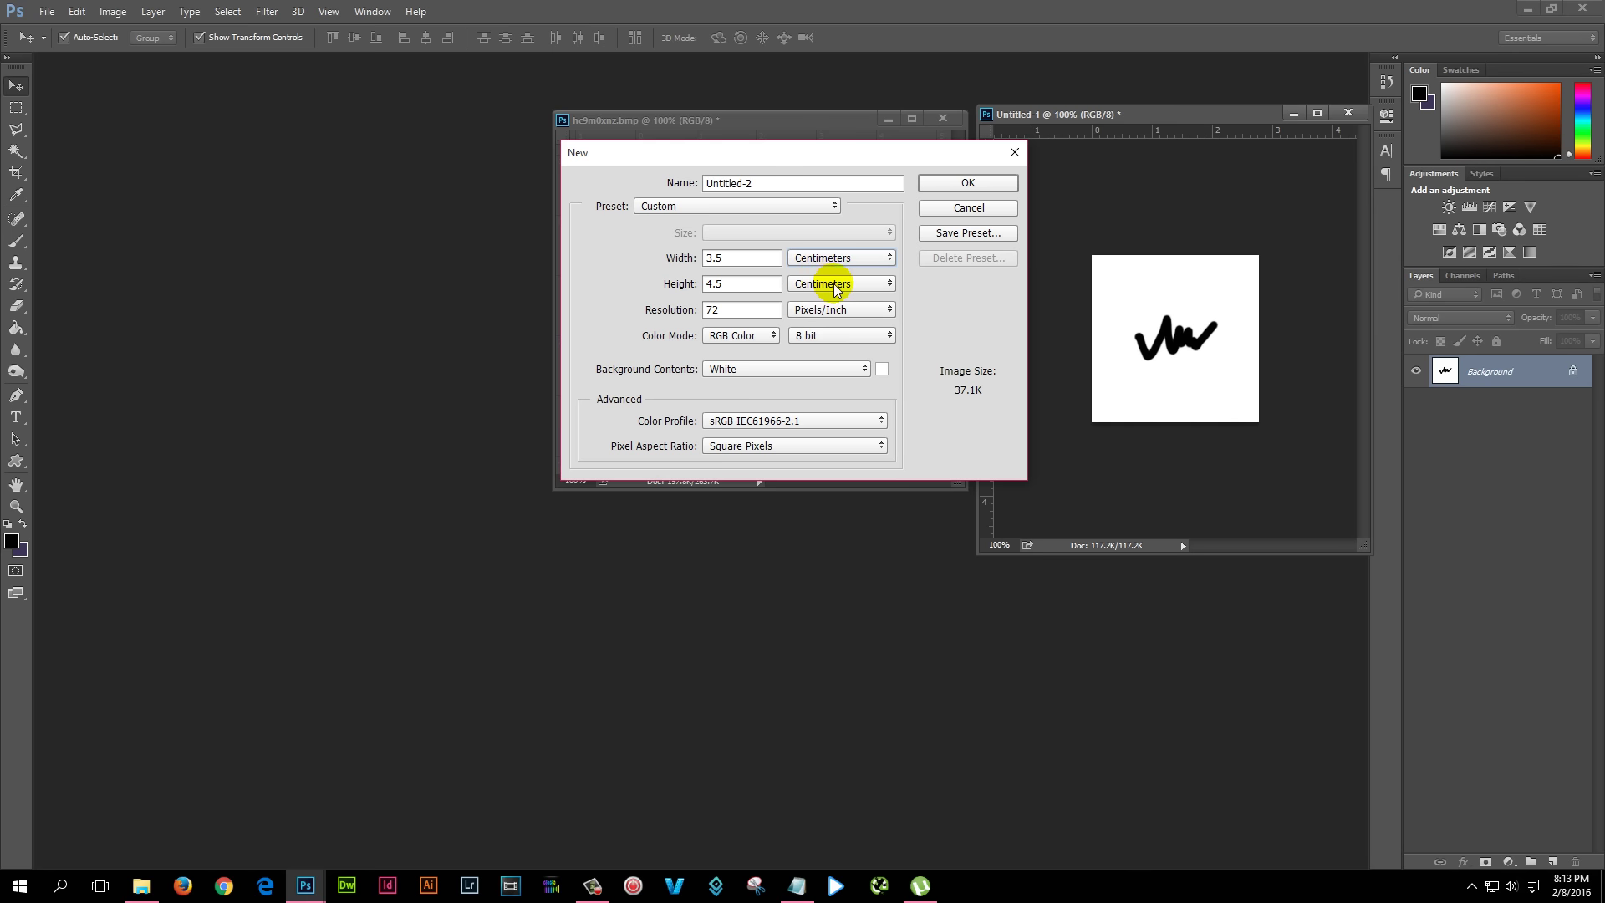
pyautogui.click(942, 182)
pyautogui.moveTo(1154, 134); pyautogui.dragTo(172, 148)
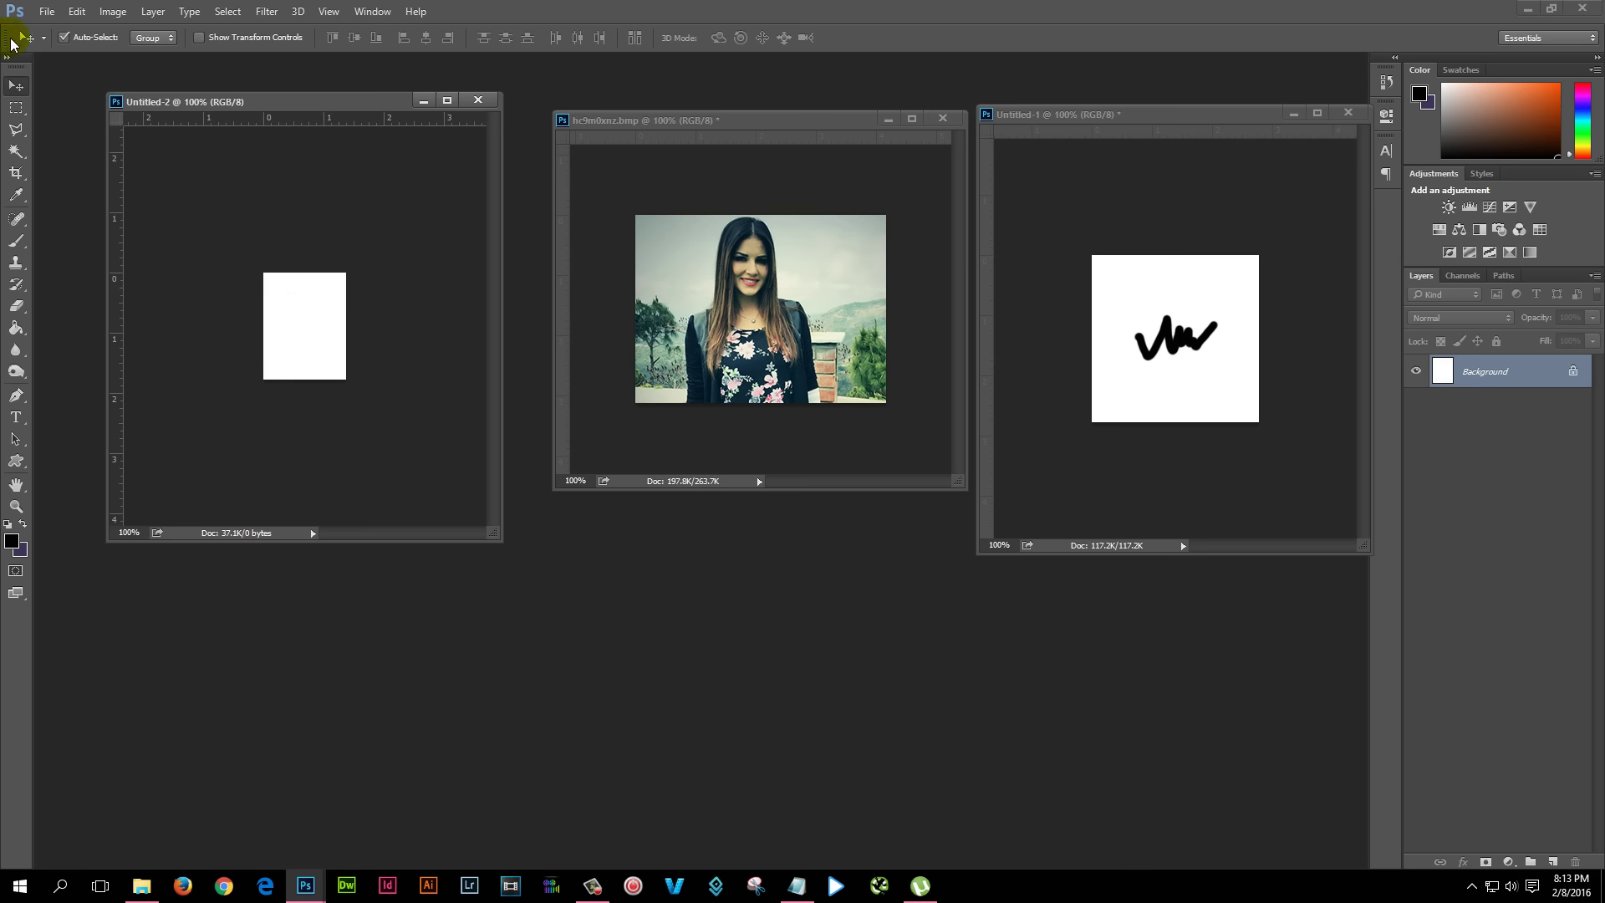
# Copy the portrait photo into the new blank document and turn on its transform controls
pyautogui.click(774, 290)
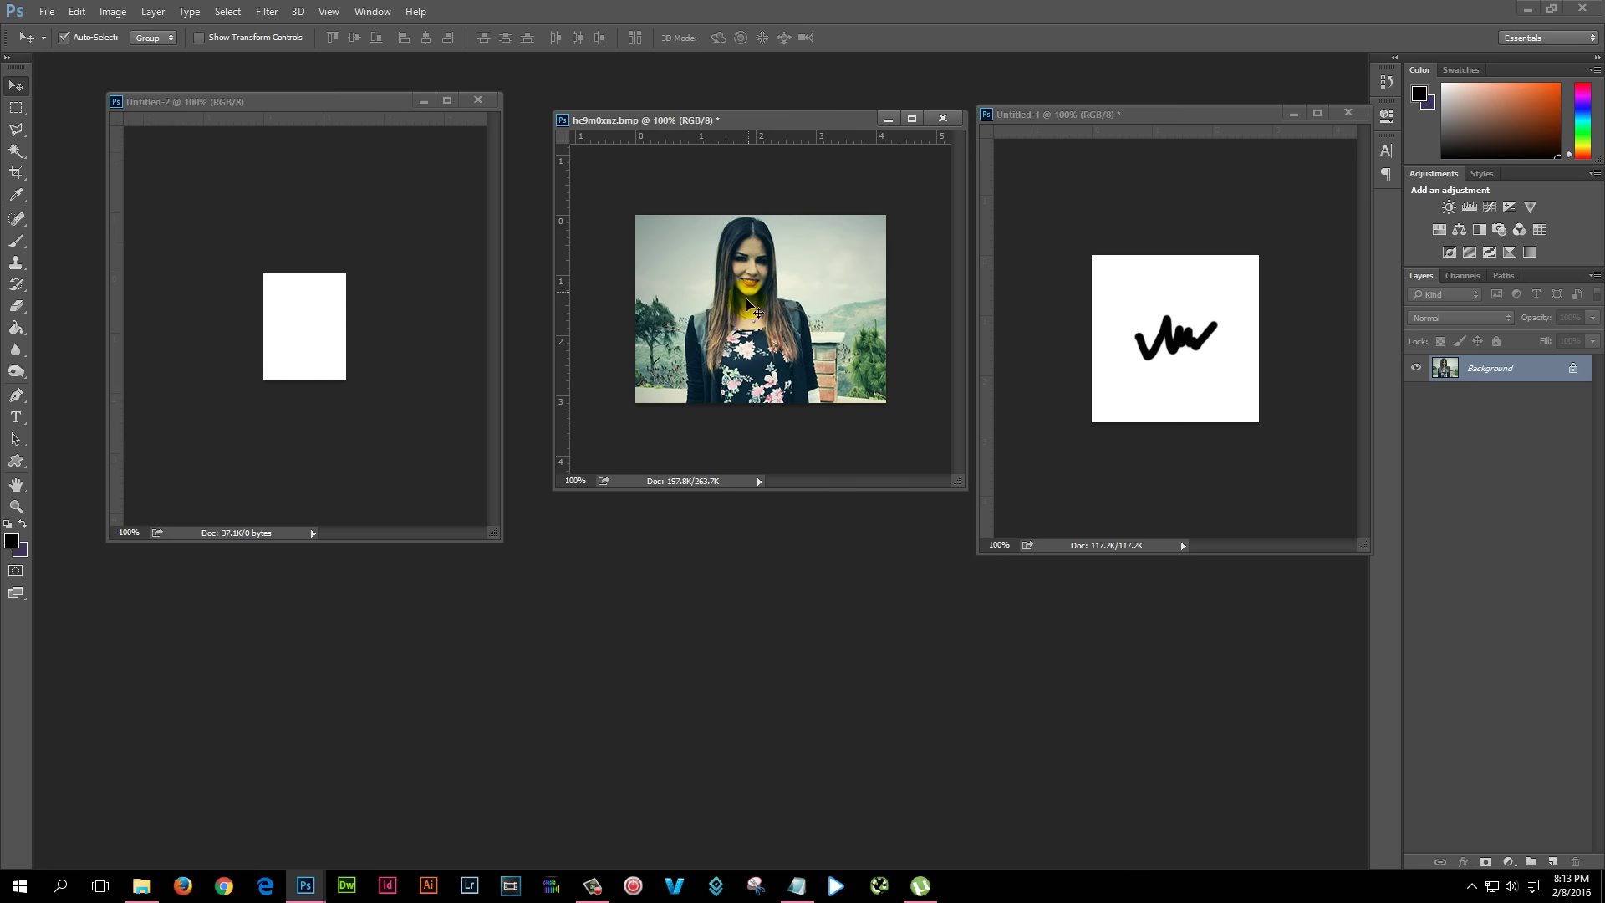
pyautogui.moveTo(786, 290); pyautogui.dragTo(339, 294)
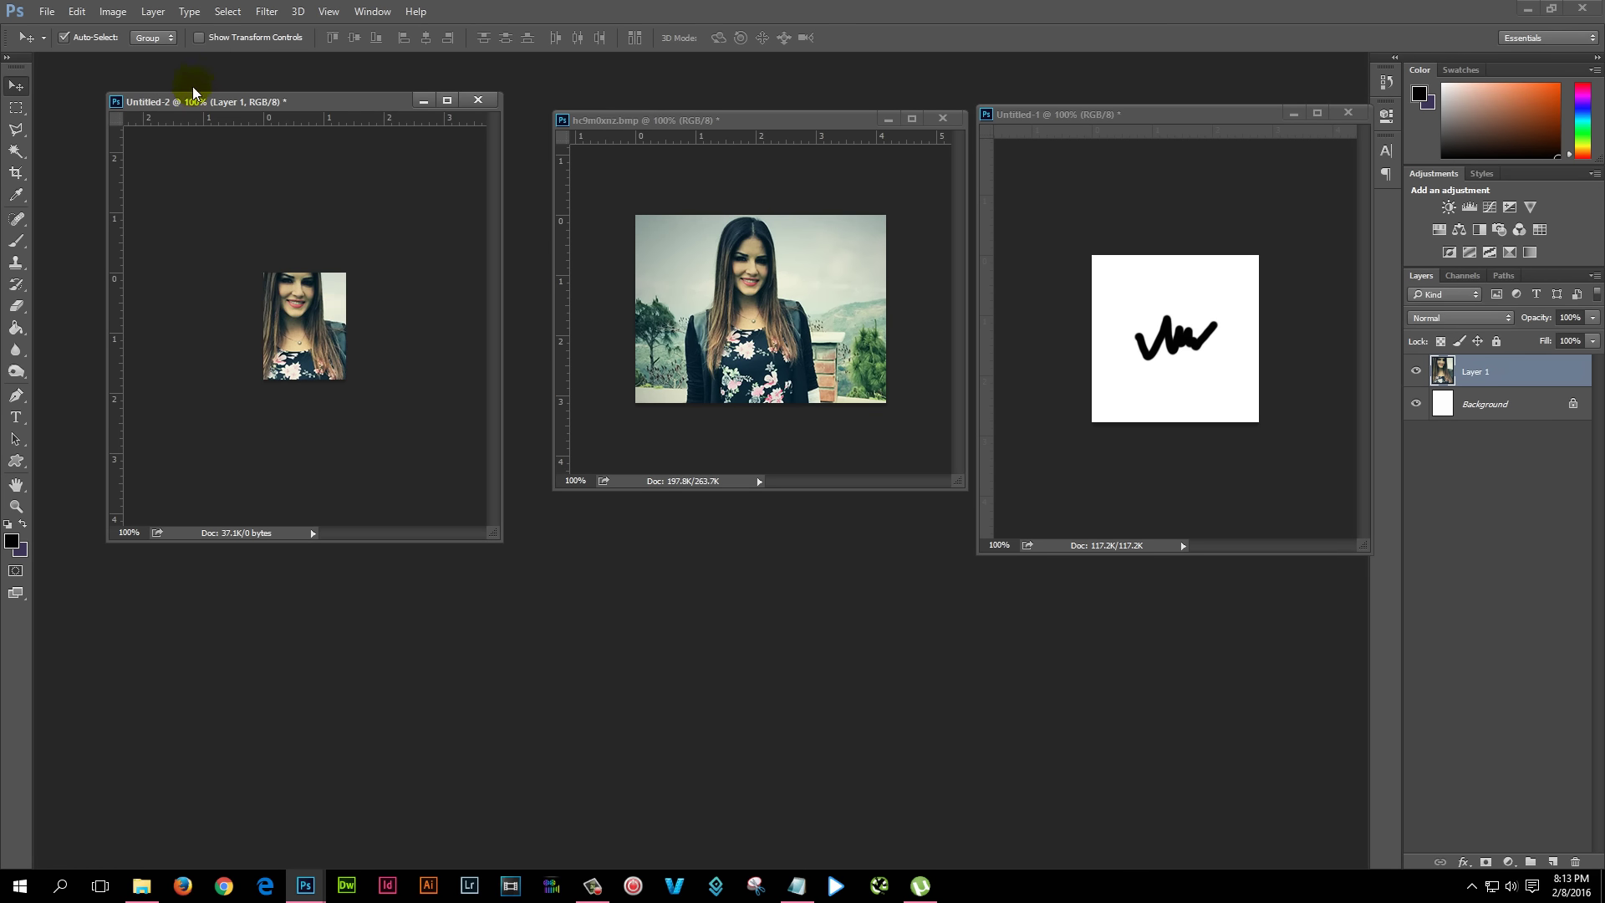
pyautogui.click(199, 38)
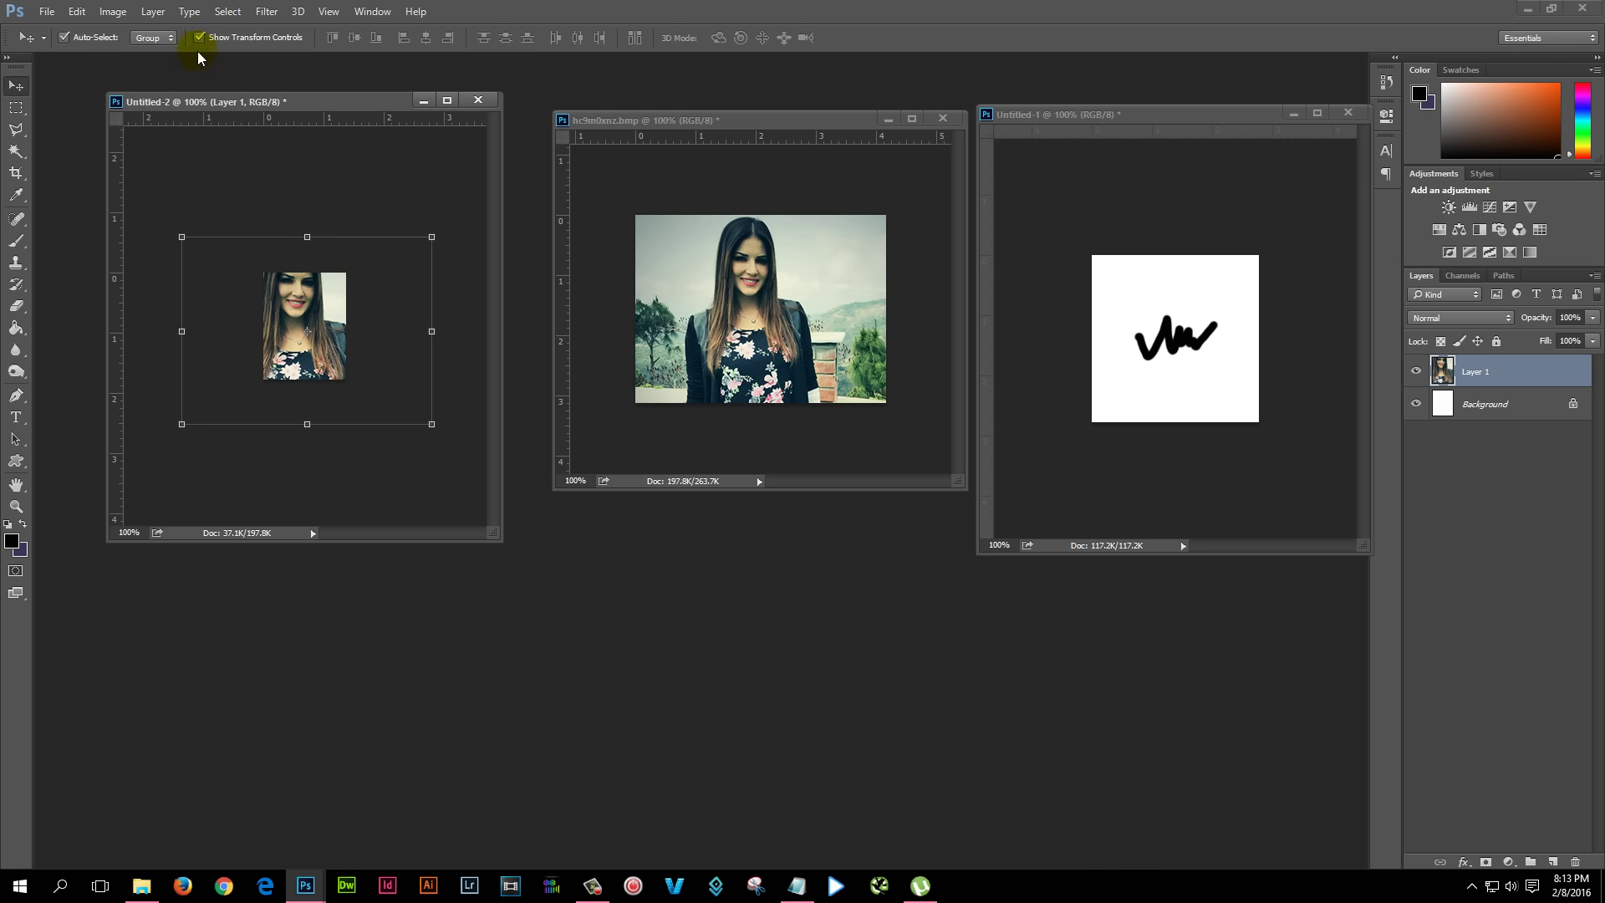
# Check the resizing note in Notepad, scale the photo layer to about 75% to fit the canvas and apply the transformation
pyautogui.click(802, 884)
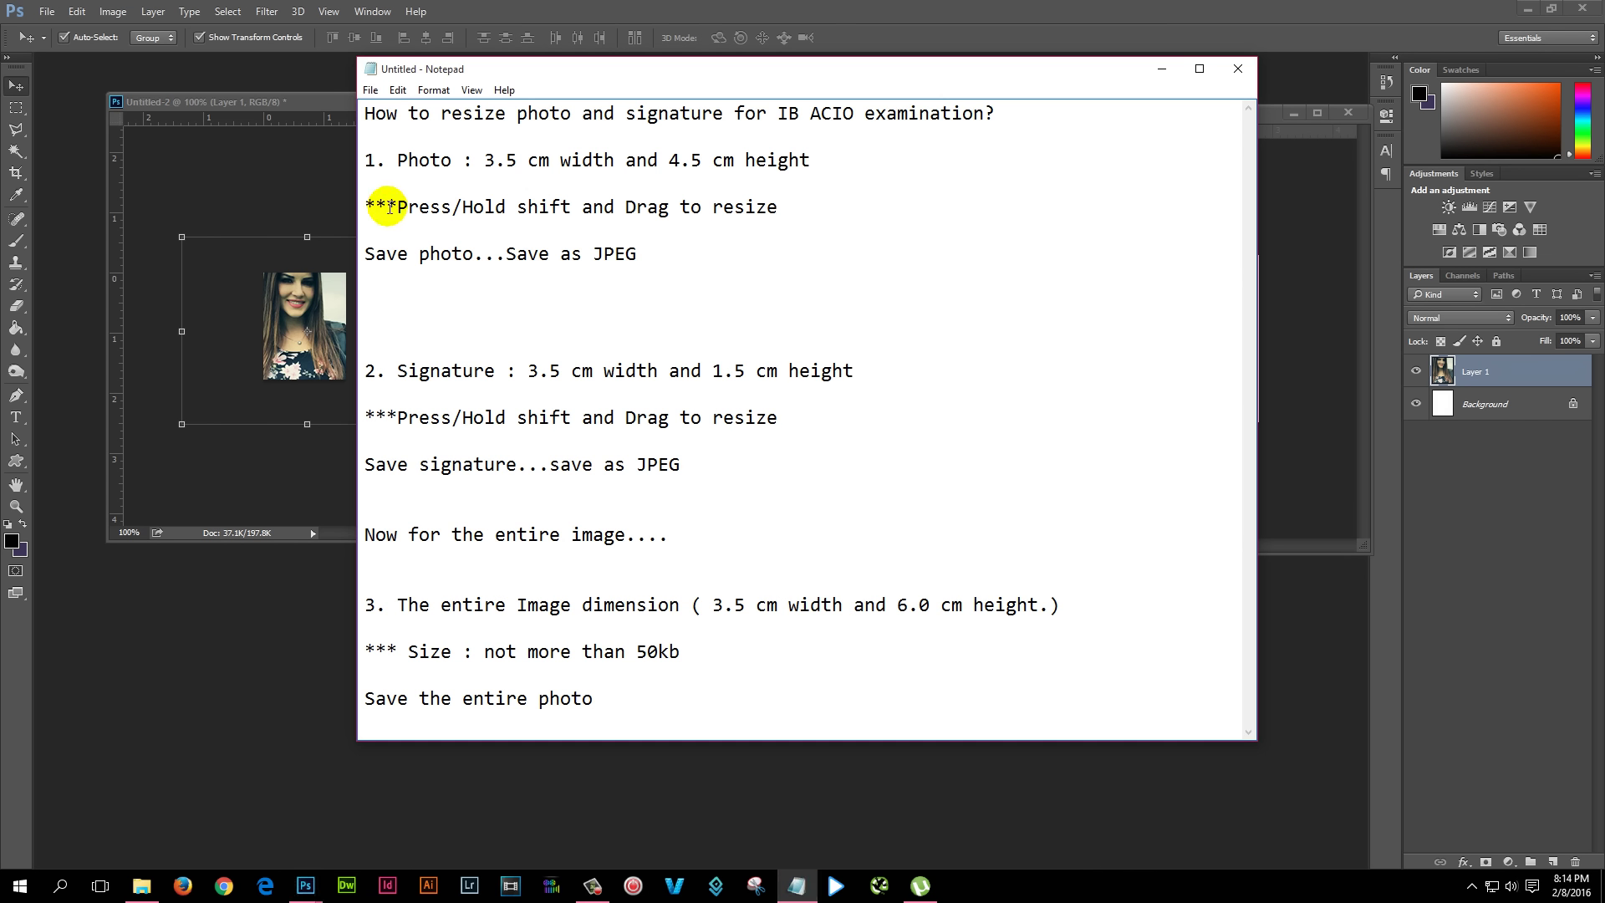
pyautogui.moveTo(795, 209); pyautogui.dragTo(376, 216)
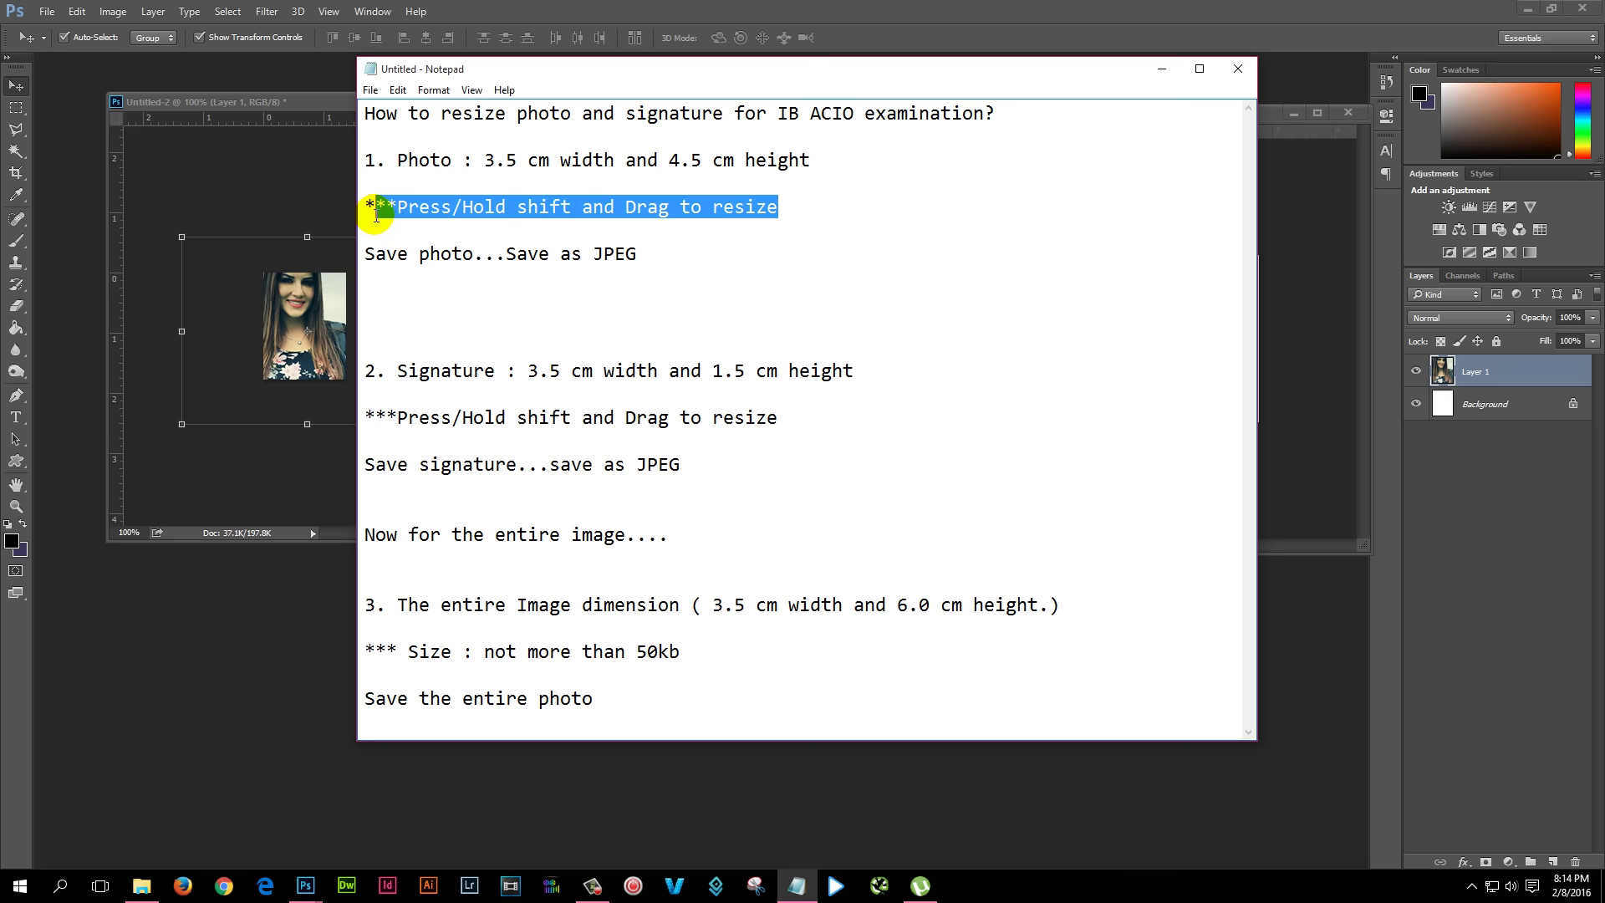
pyautogui.click(569, 207)
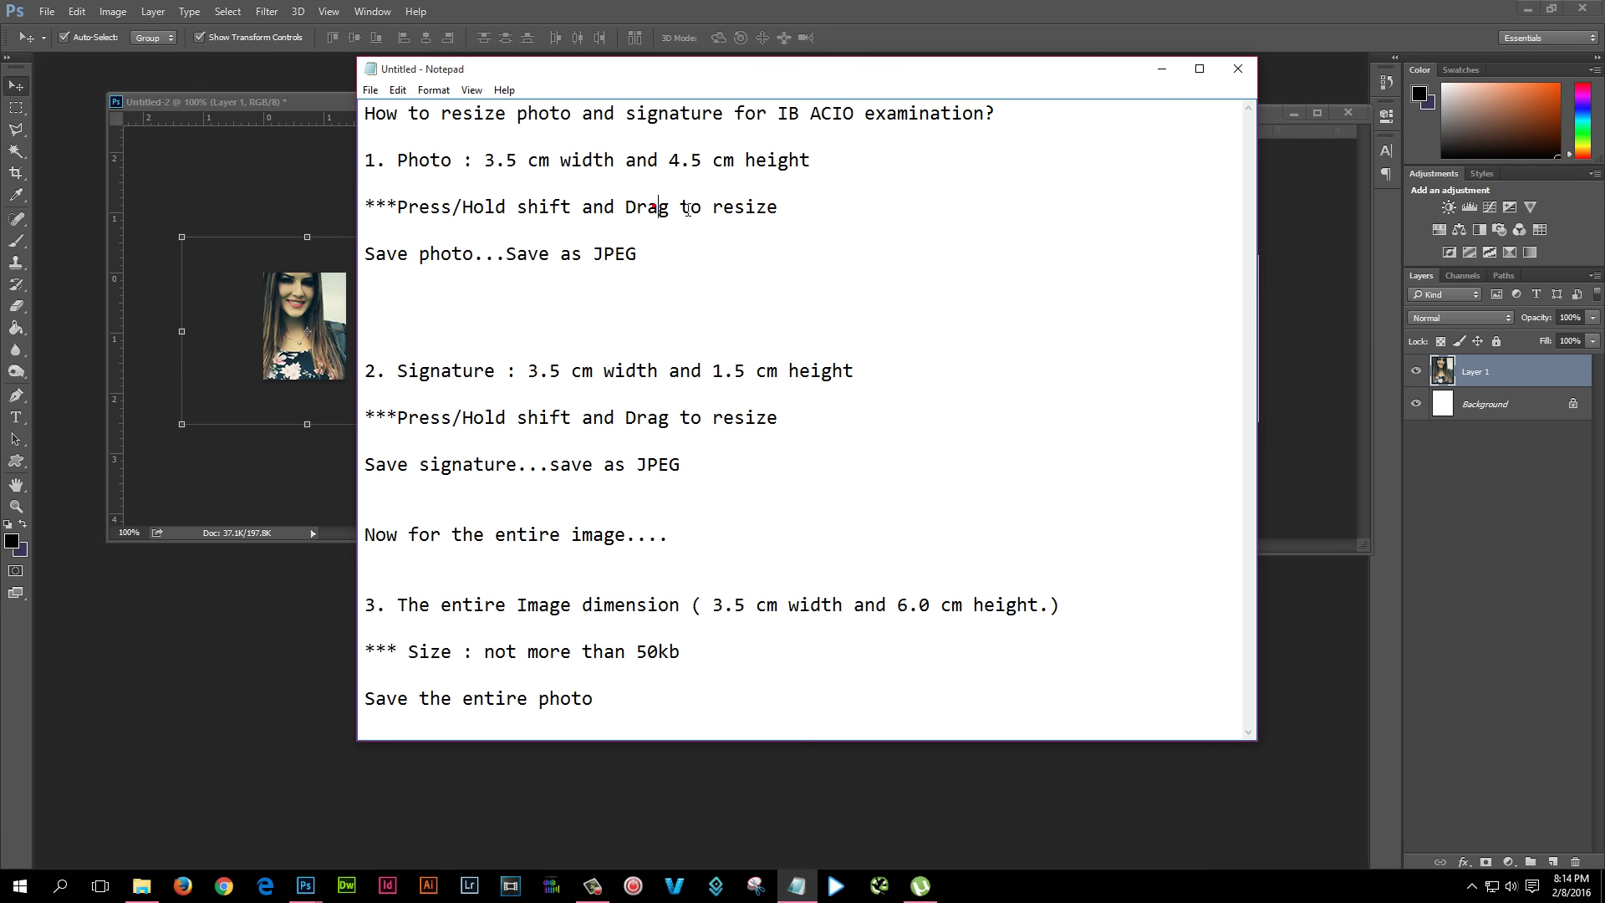
pyautogui.click(1161, 69)
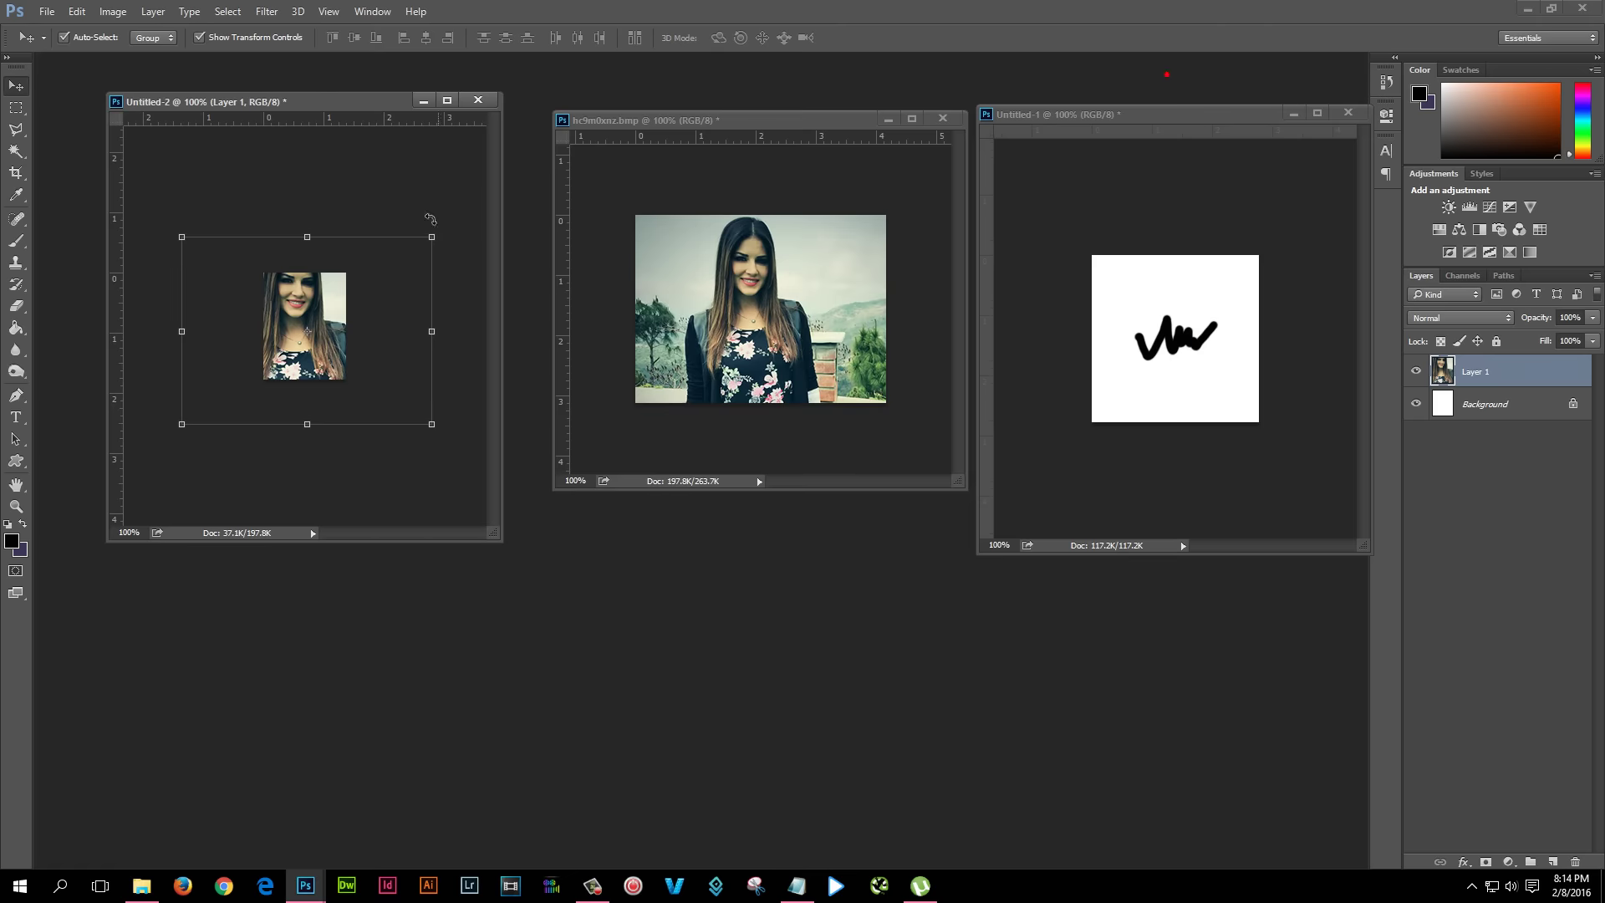
pyautogui.moveTo(181, 237); pyautogui.dragTo(229, 275)
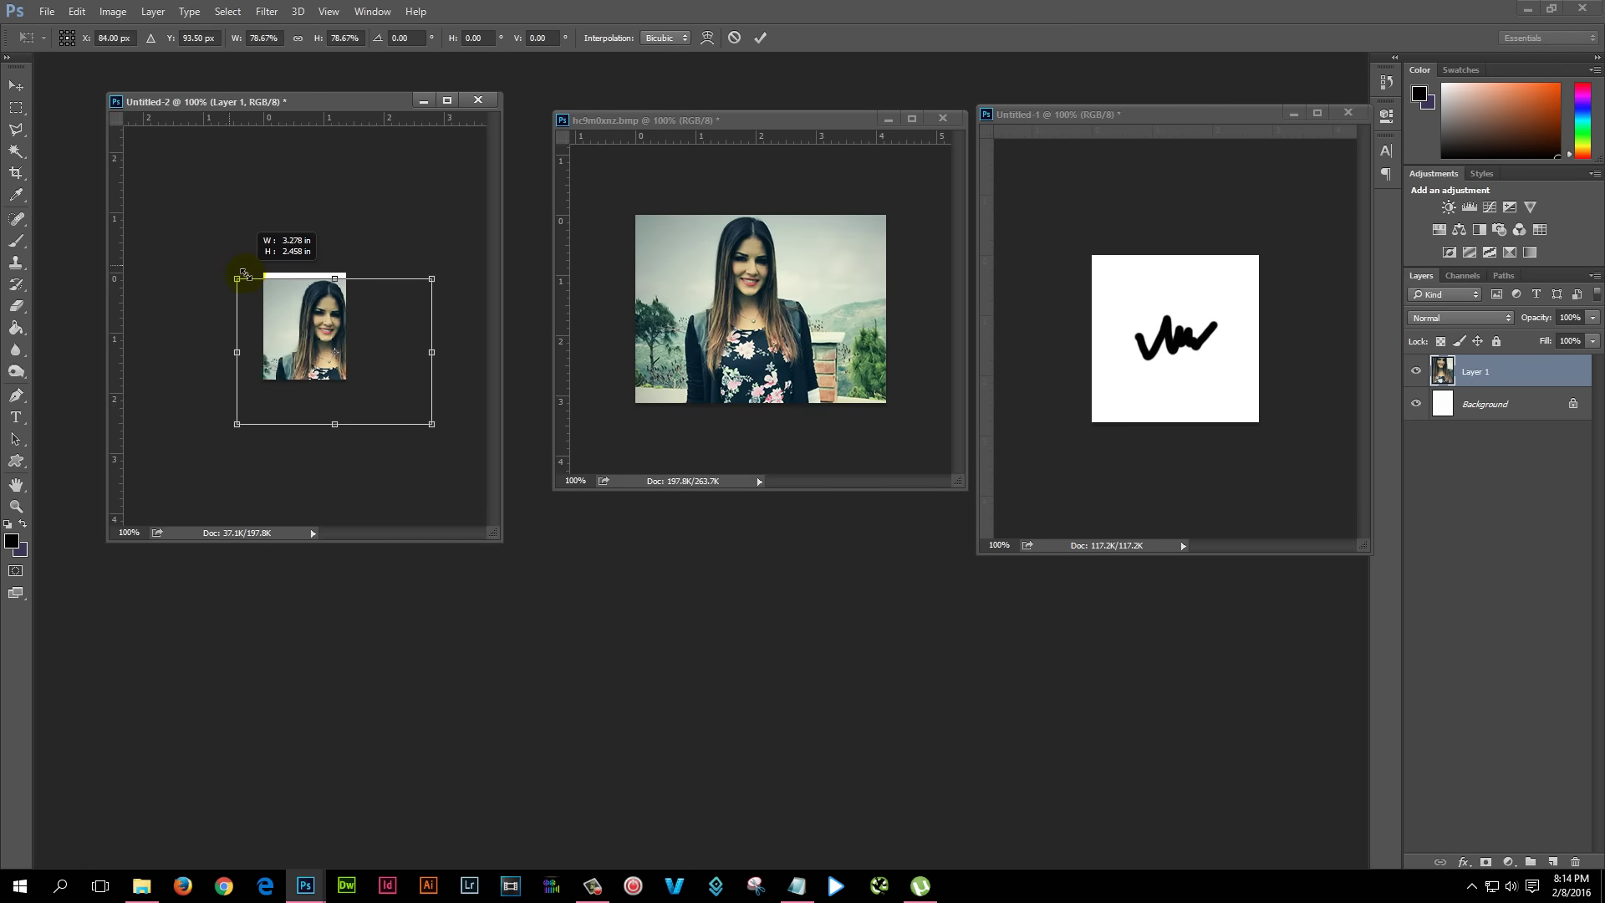
pyautogui.moveTo(311, 307); pyautogui.dragTo(310, 307)
pyautogui.press('Left')
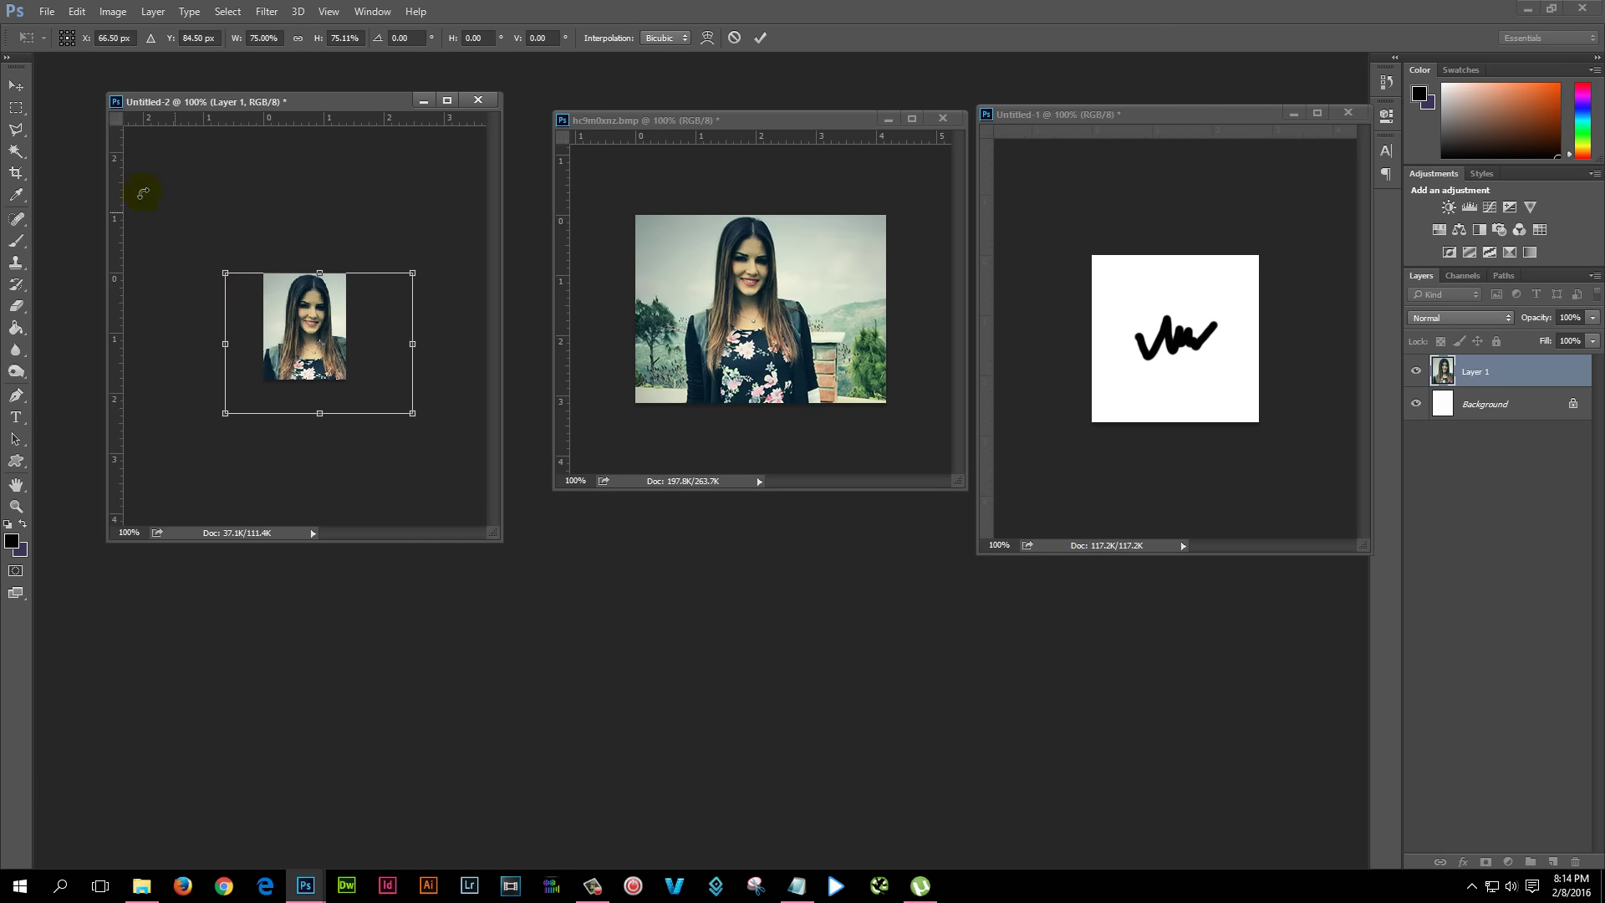
pyautogui.click(19, 86)
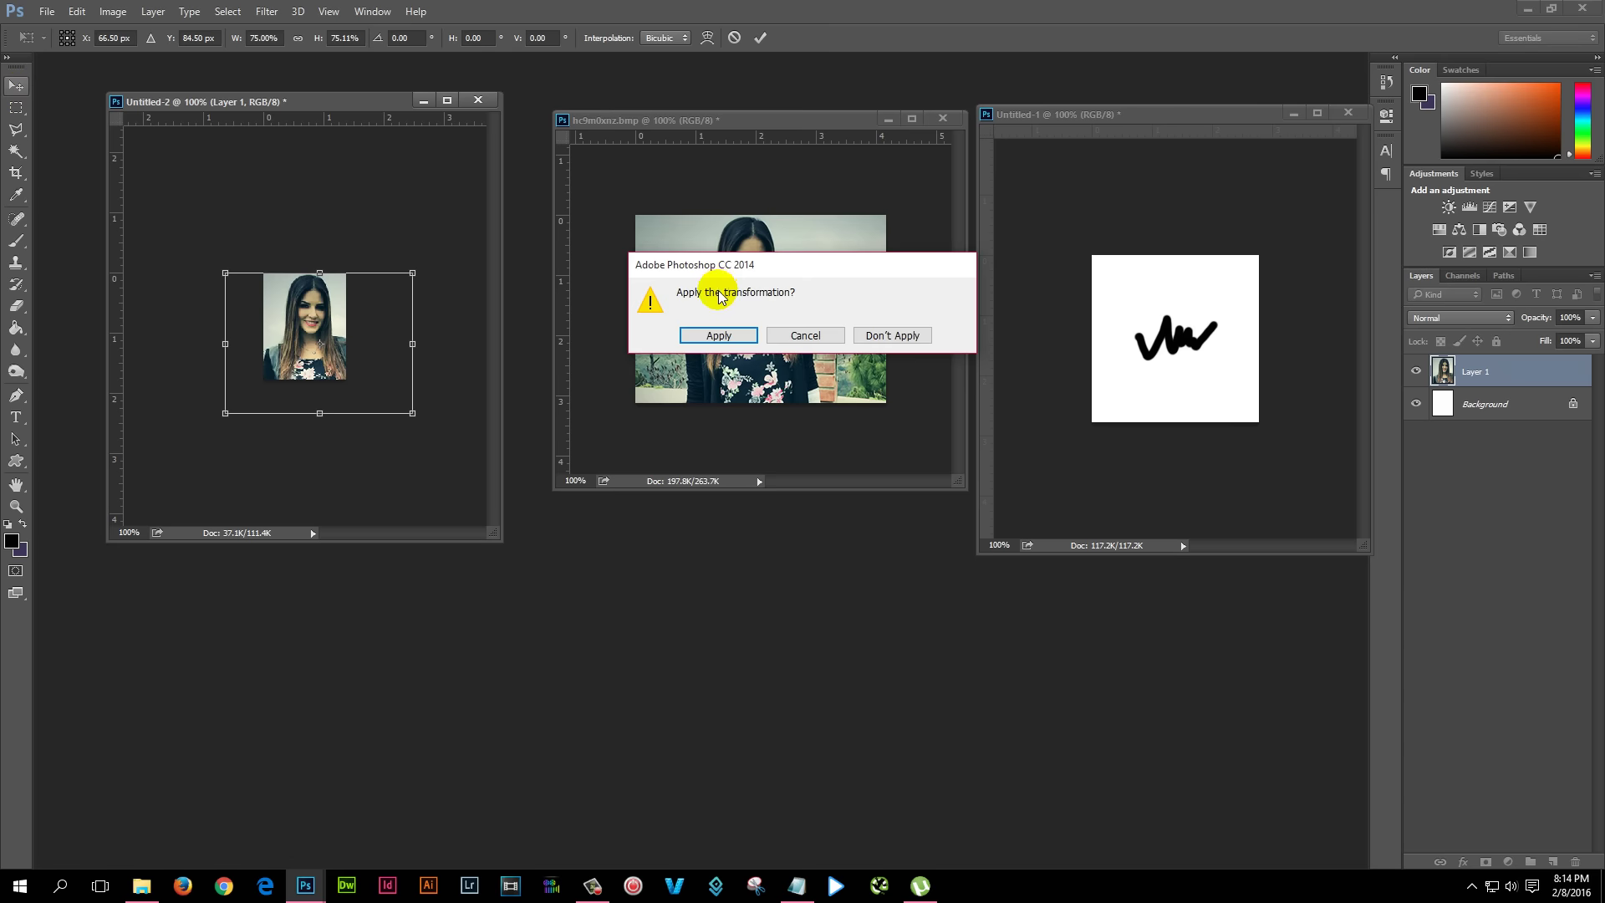
pyautogui.click(717, 333)
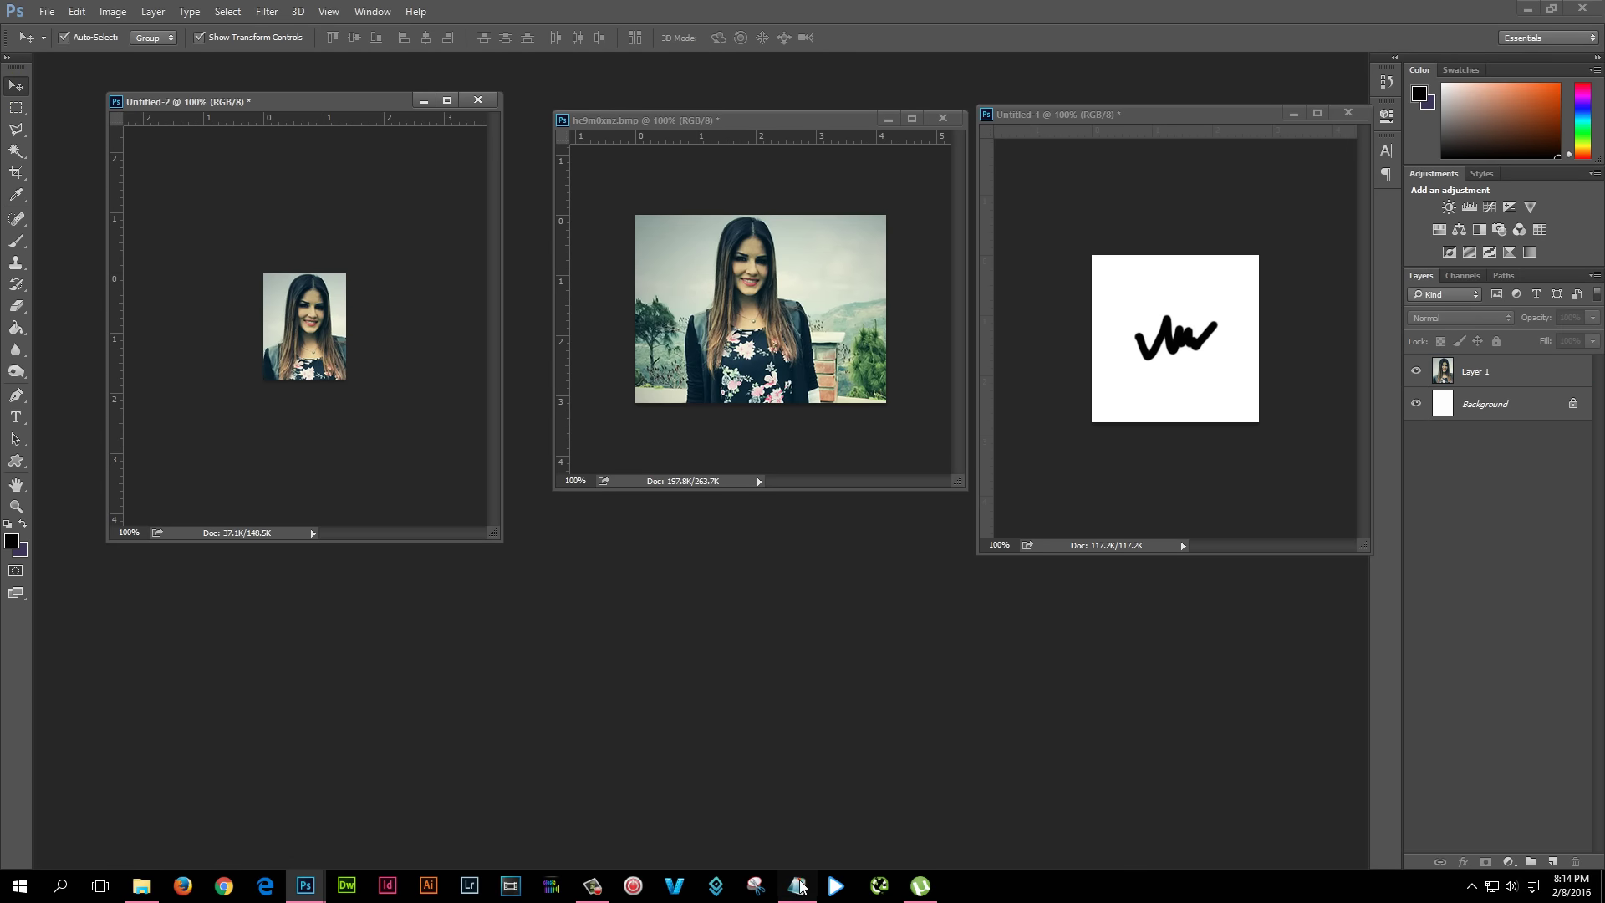
# Check the saving note in Notepad and set up saving the resized photo as a new file in JPEG format
pyautogui.click(797, 885)
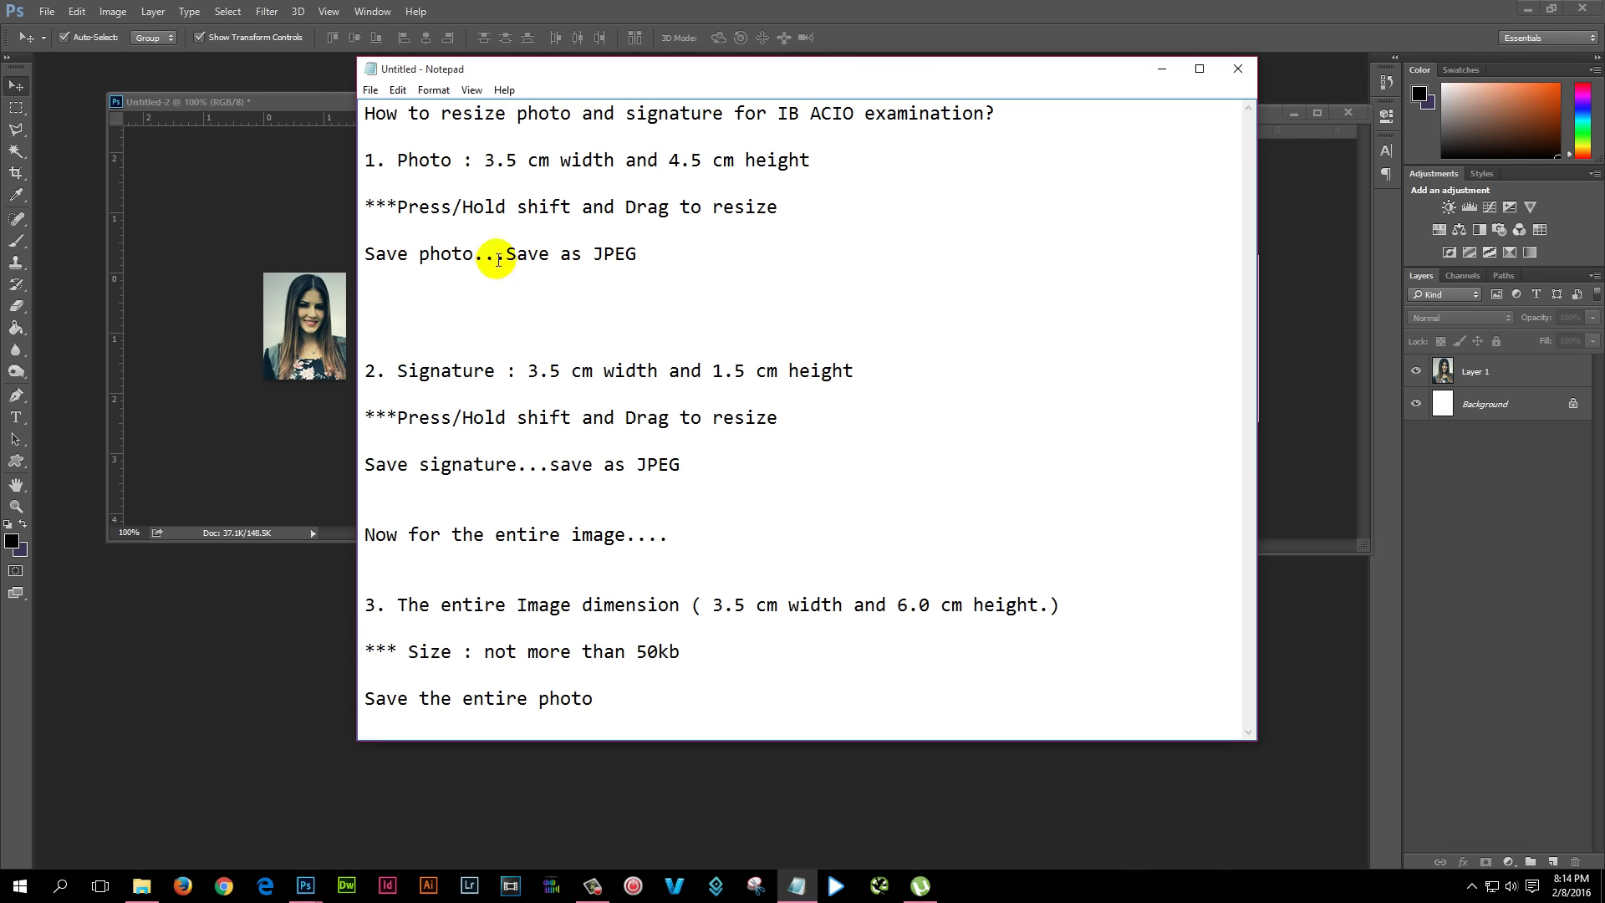
pyautogui.click(636, 254)
pyautogui.click(688, 267)
pyautogui.click(1174, 72)
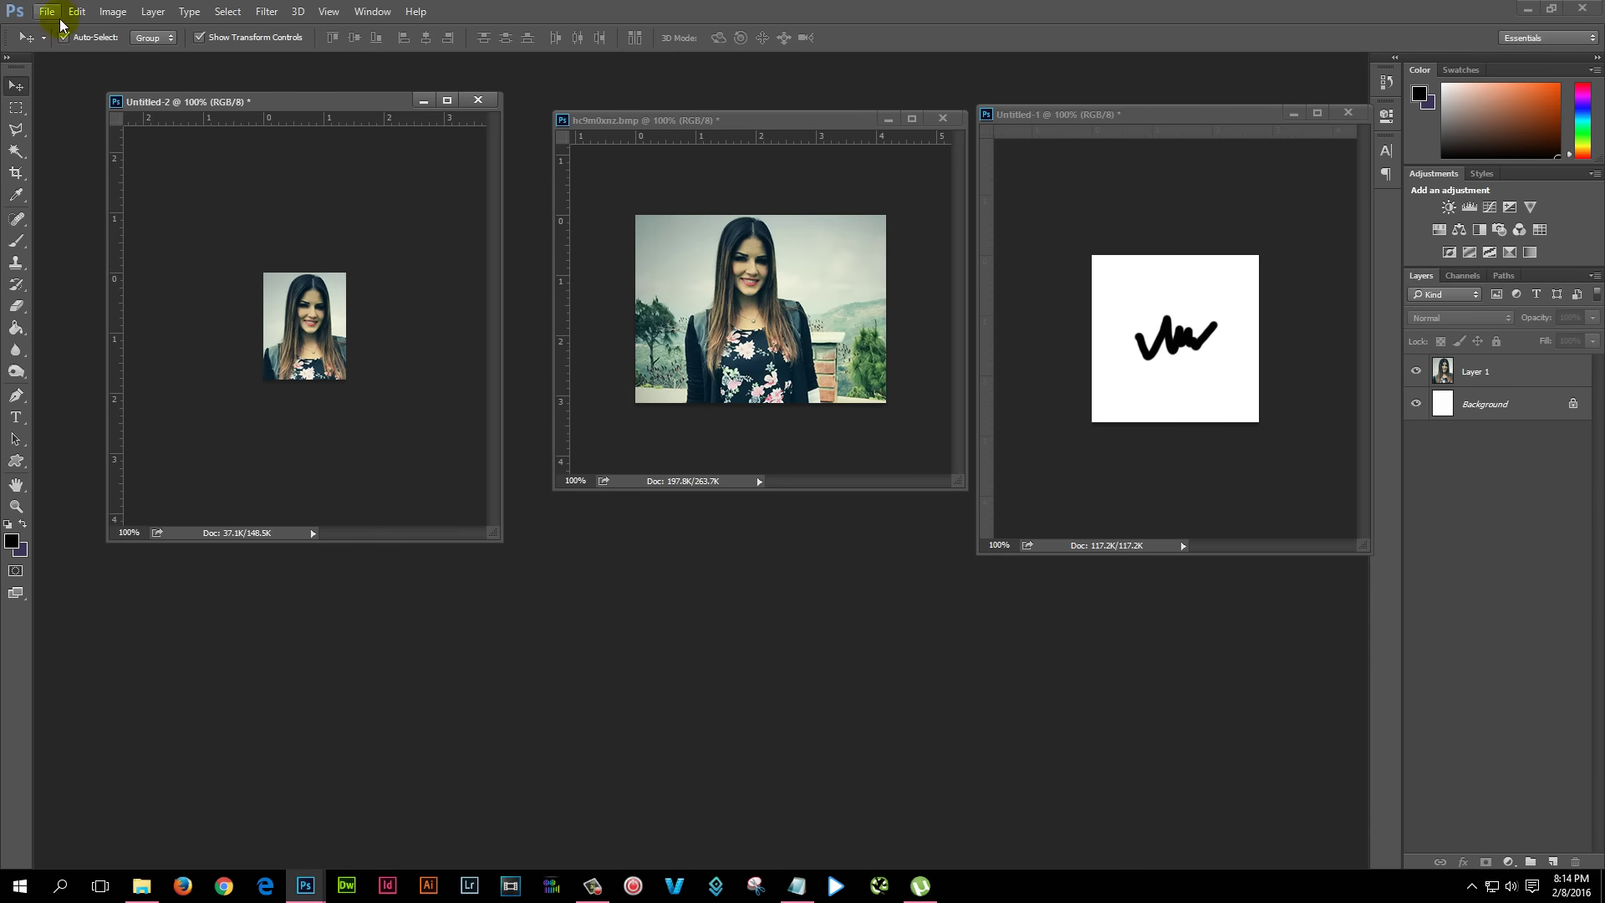
pyautogui.click(47, 11)
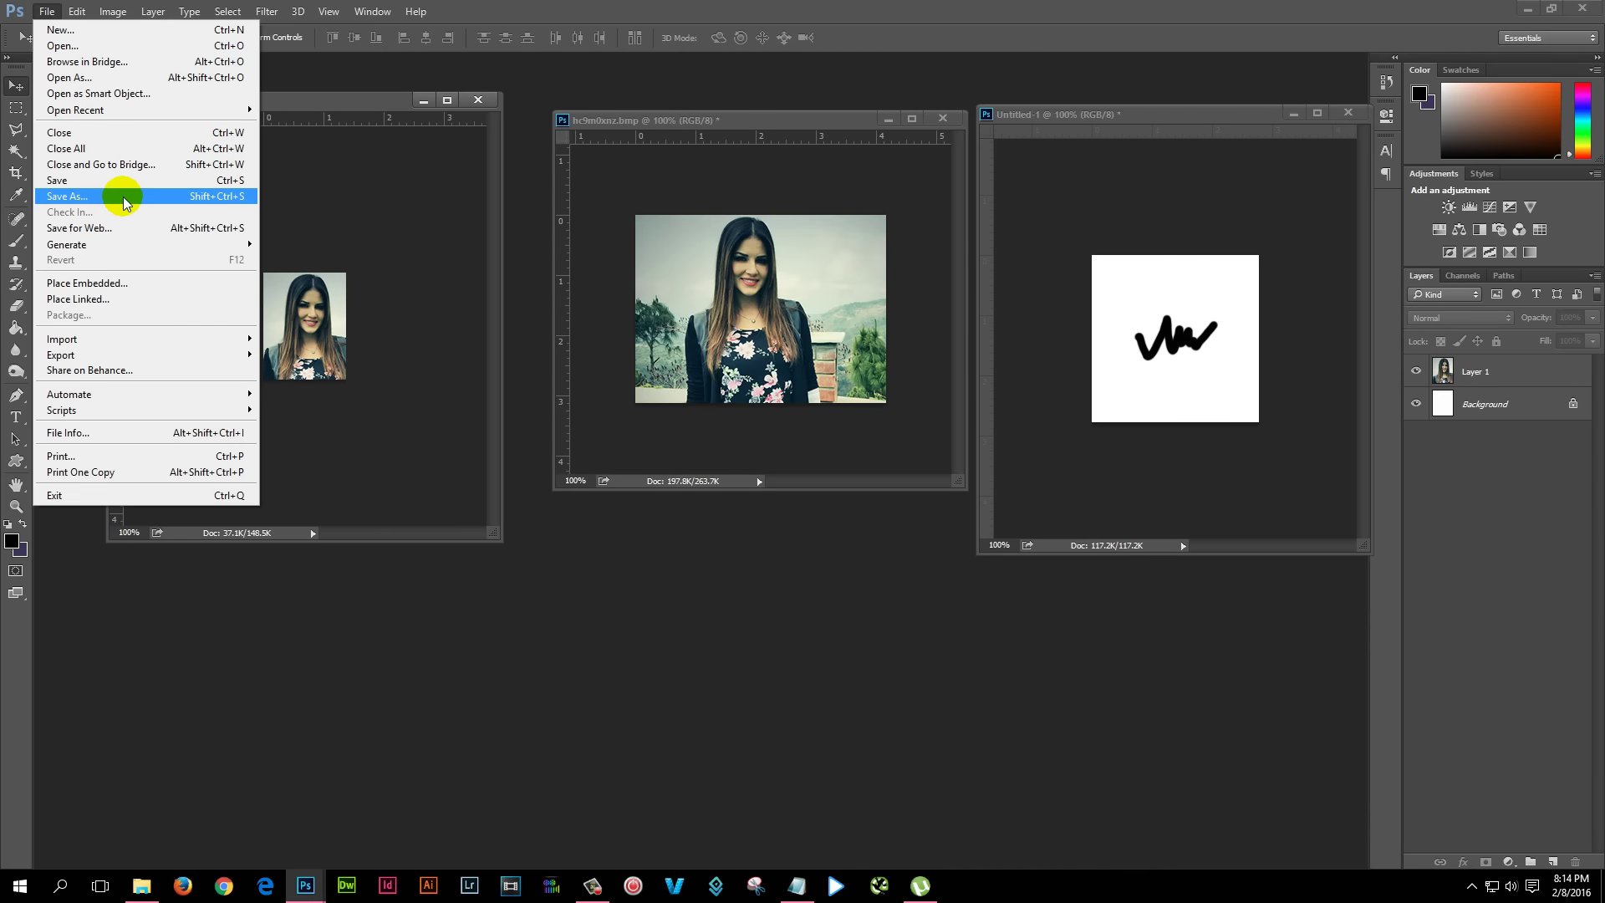
pyautogui.click(67, 197)
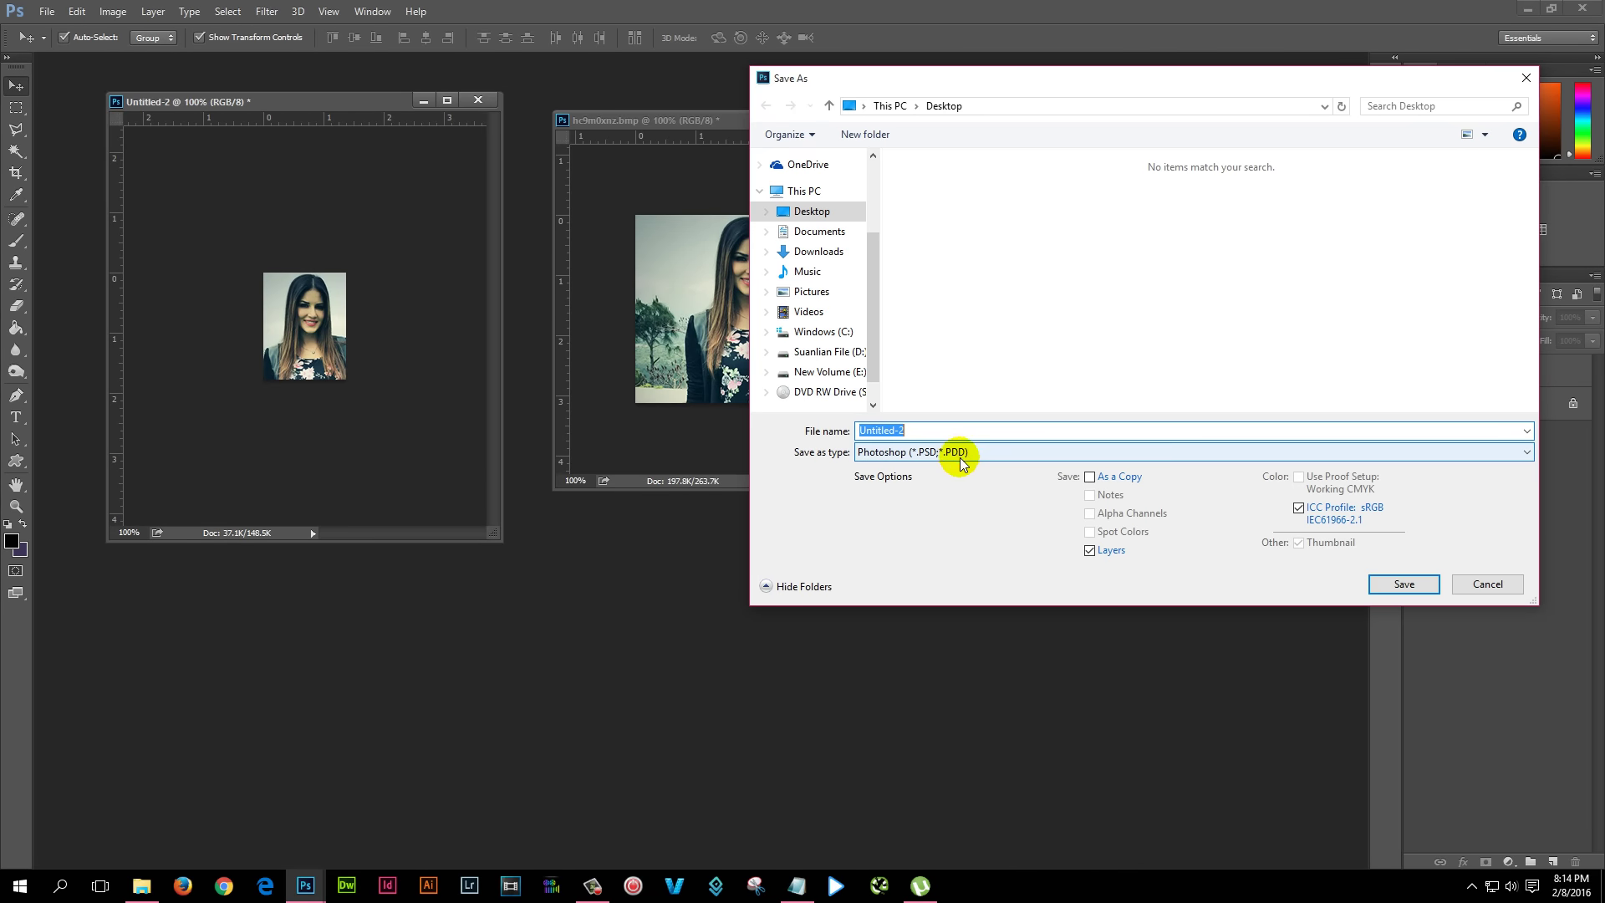
pyautogui.click(961, 455)
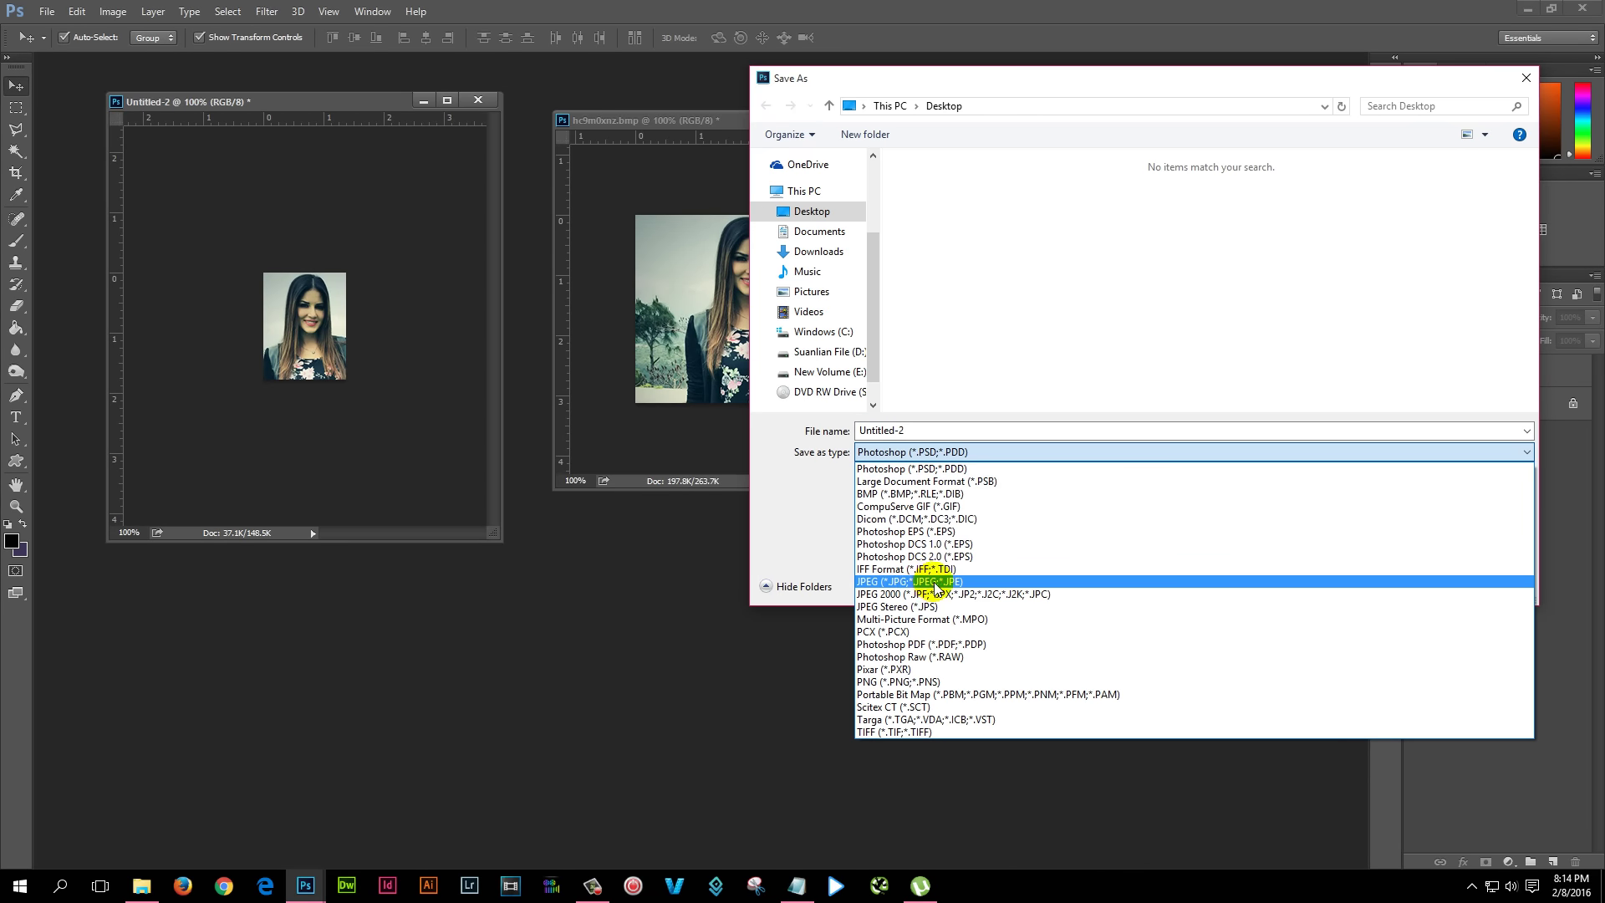
pyautogui.click(932, 582)
# Name the JPEG file Photo and save it to the Desktop
pyautogui.click(955, 429)
pyautogui.click(955, 429)
pyautogui.write('Photo')
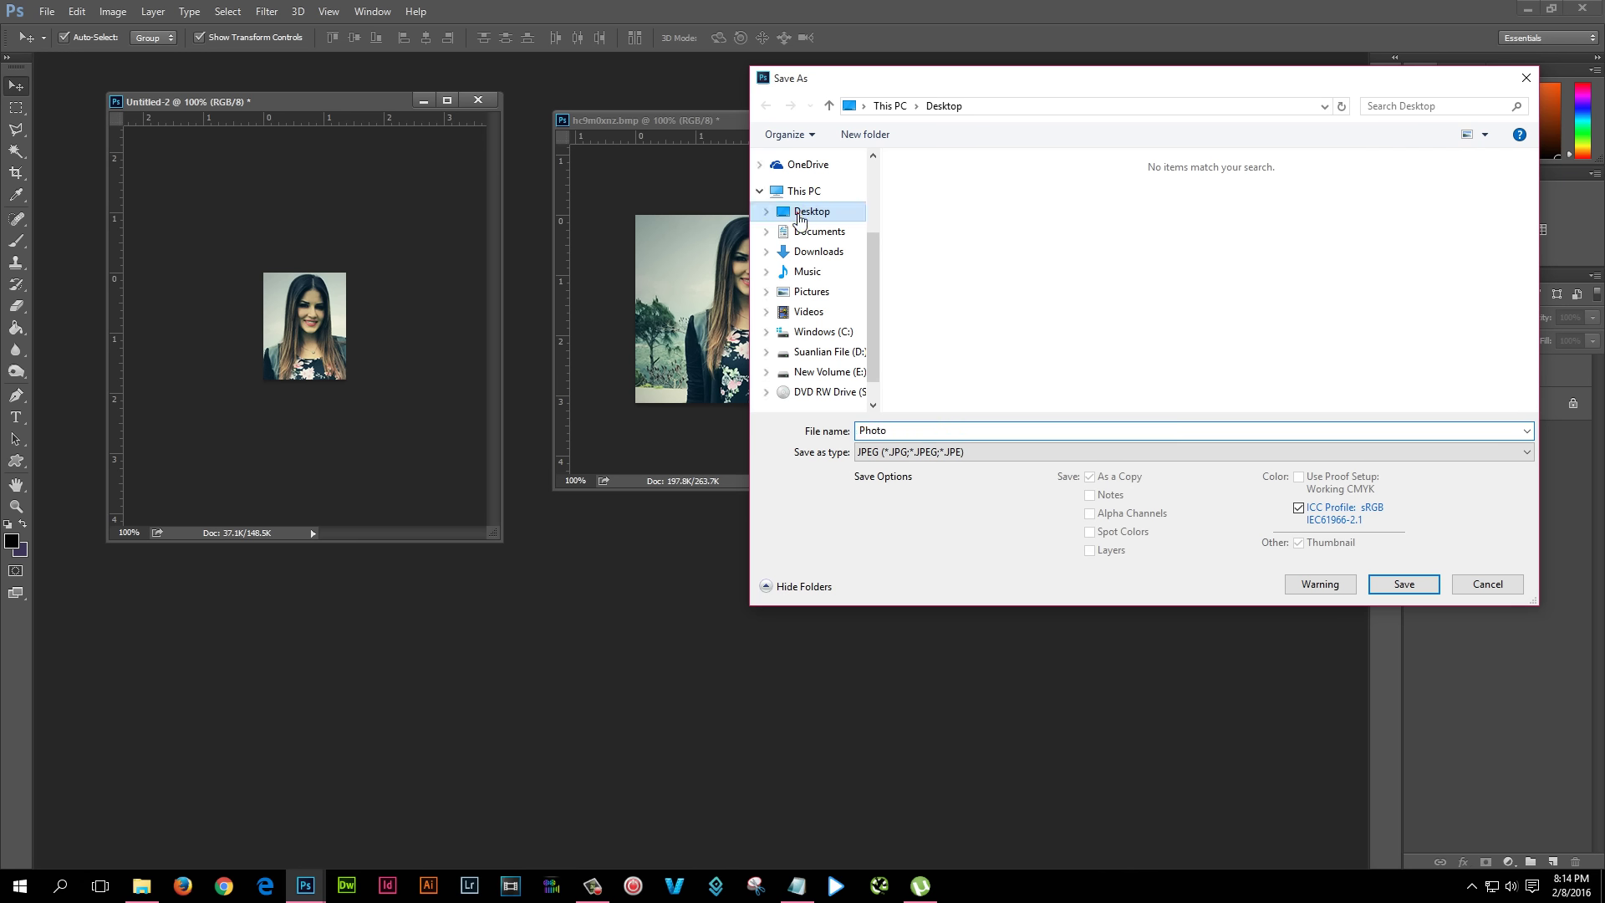
pyautogui.click(800, 215)
pyautogui.click(1404, 583)
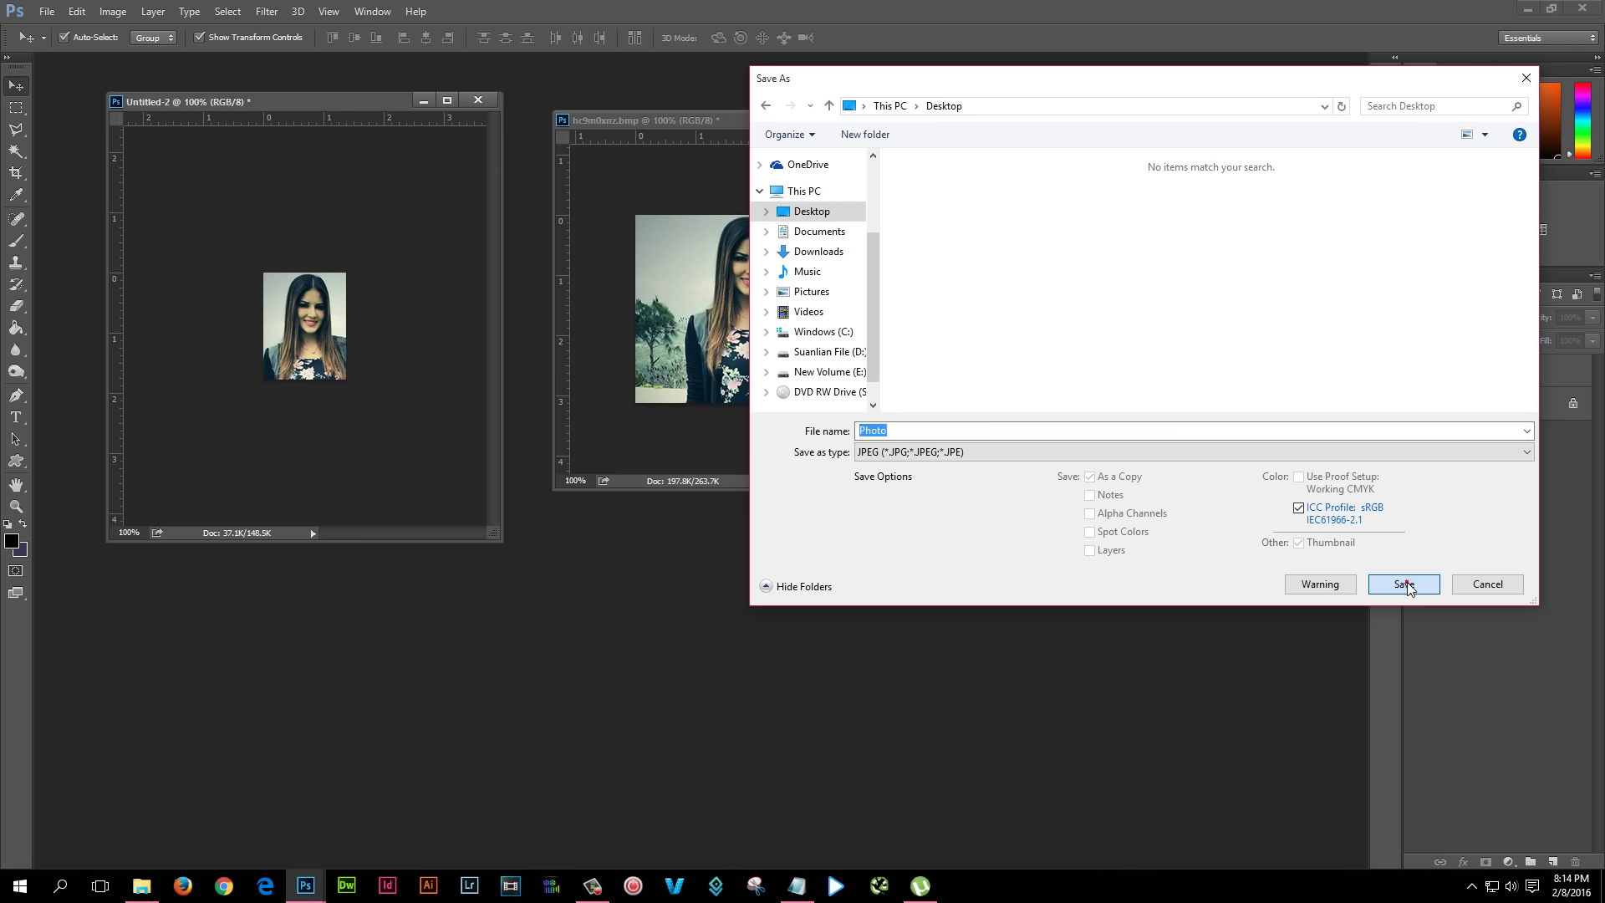
# Set the JPEG quality to High (8) and finish saving the photo
pyautogui.click(794, 287)
pyautogui.click(795, 321)
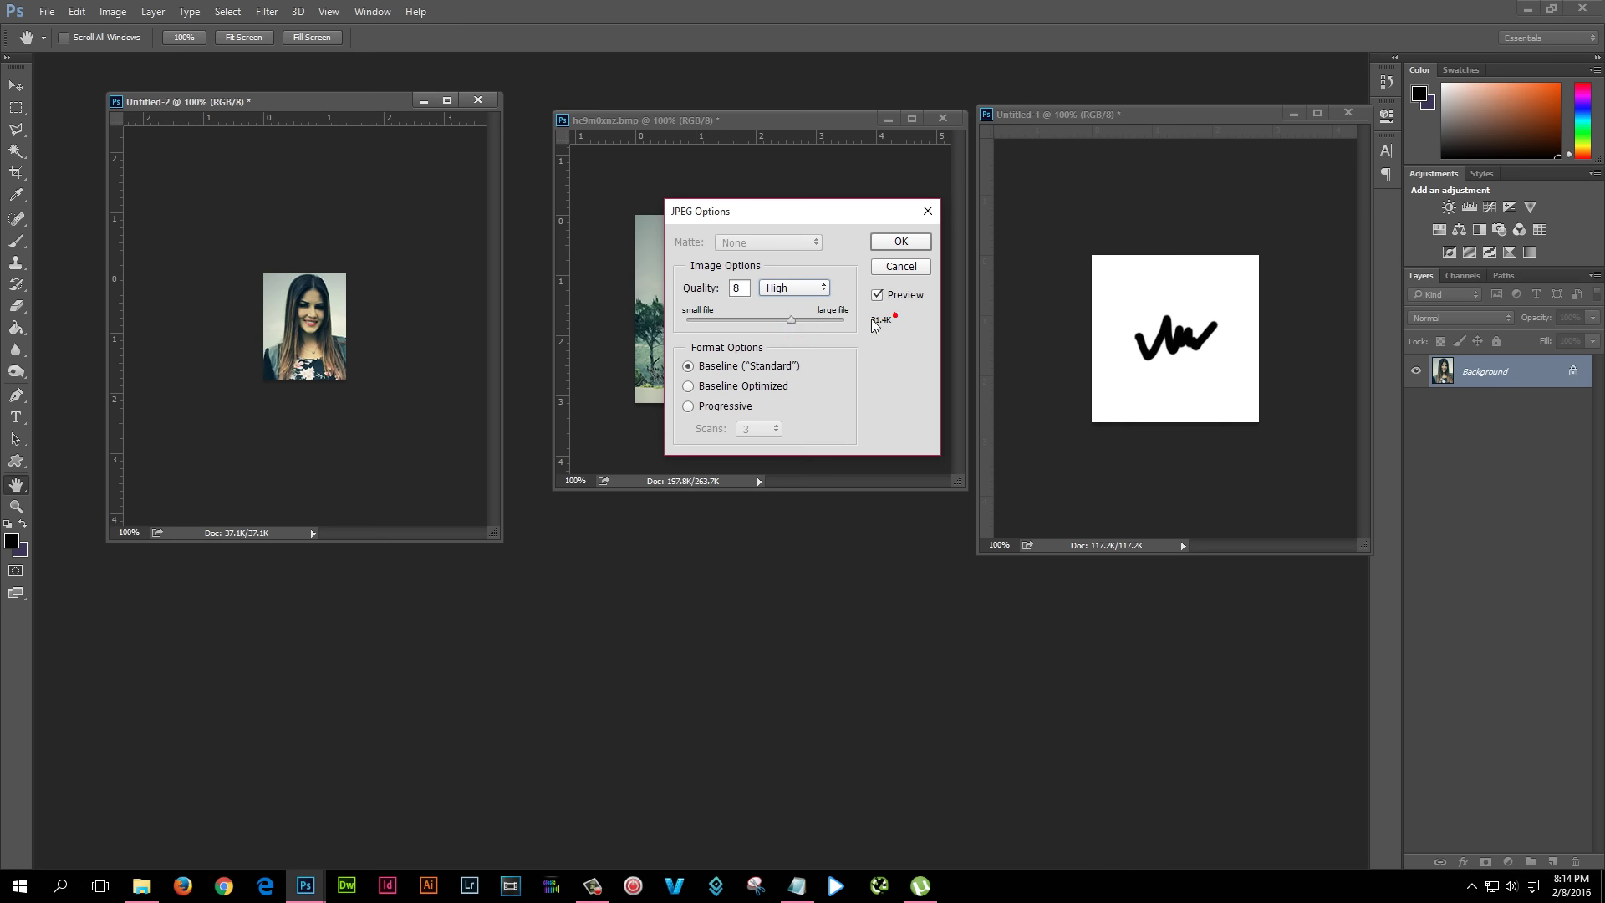
pyautogui.click(901, 242)
pyautogui.press('v')
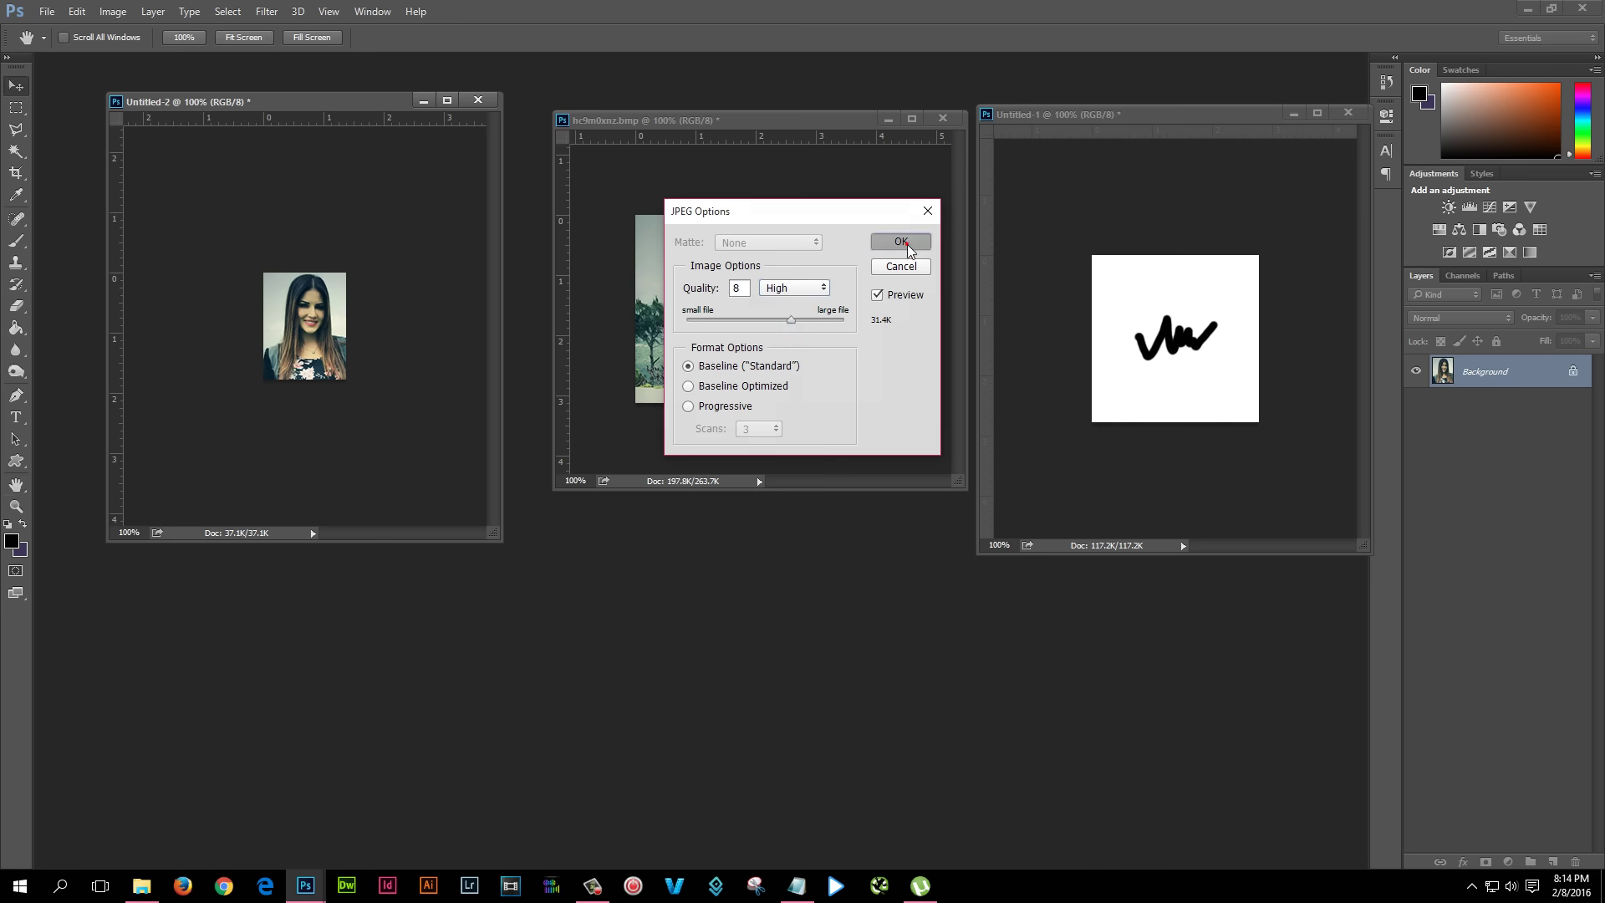
# View the saved Photo file from the desktop, close the viewer and return to Photoshop
pyautogui.click(1527, 10)
pyautogui.doubleClick(31, 205)
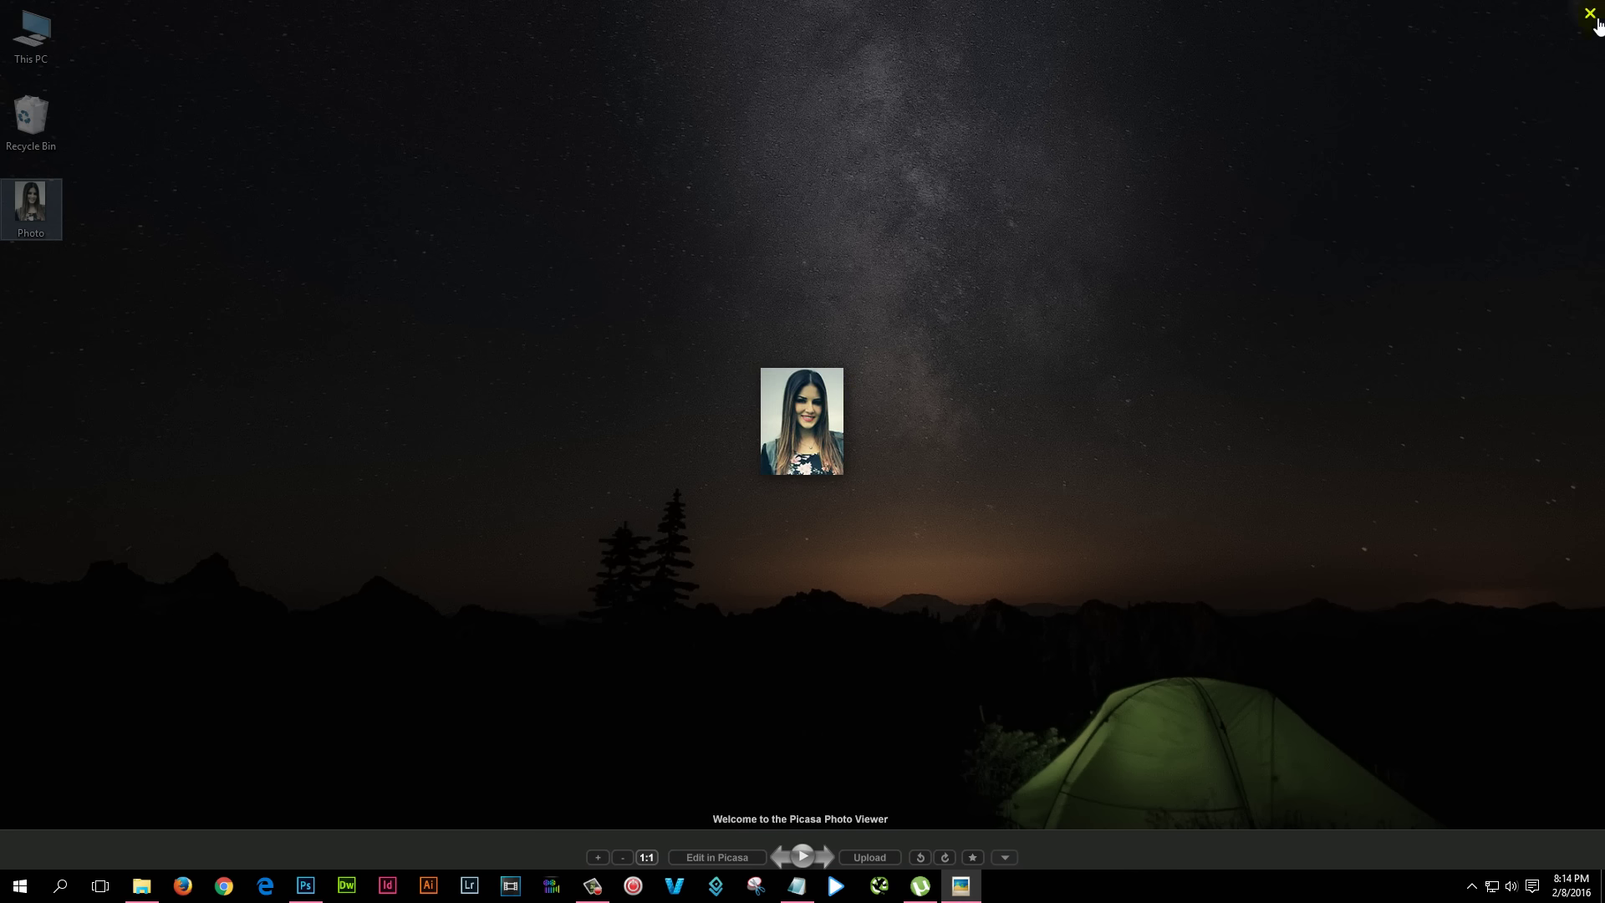
pyautogui.click(1591, 15)
pyautogui.click(305, 886)
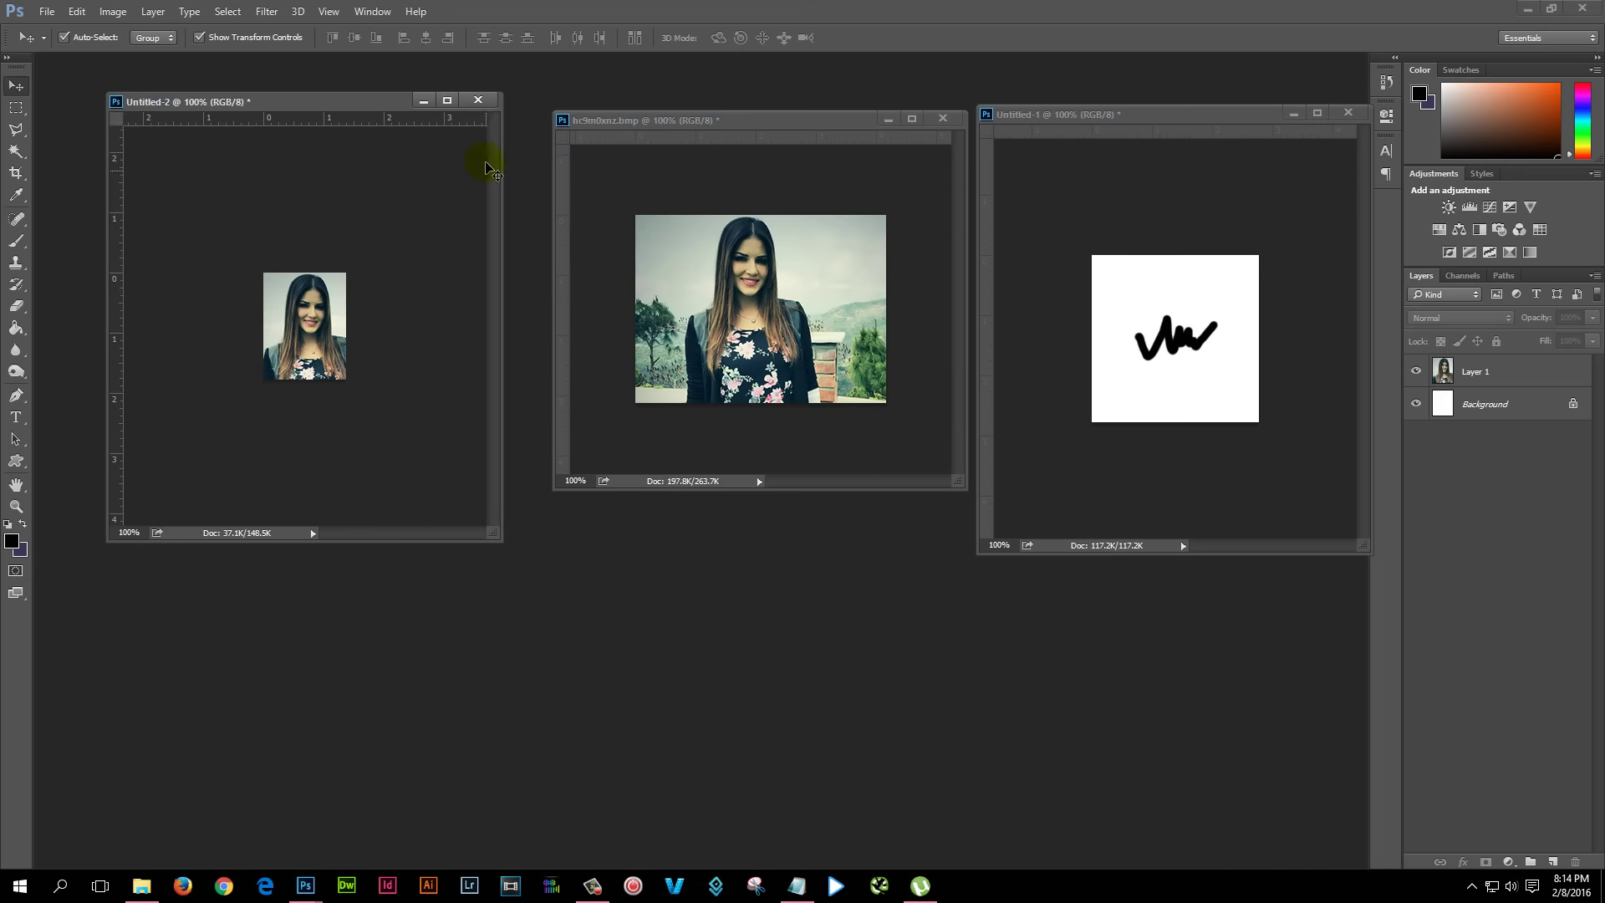
# Close the resized photo document and the original portrait document without saving changes
pyautogui.click(478, 101)
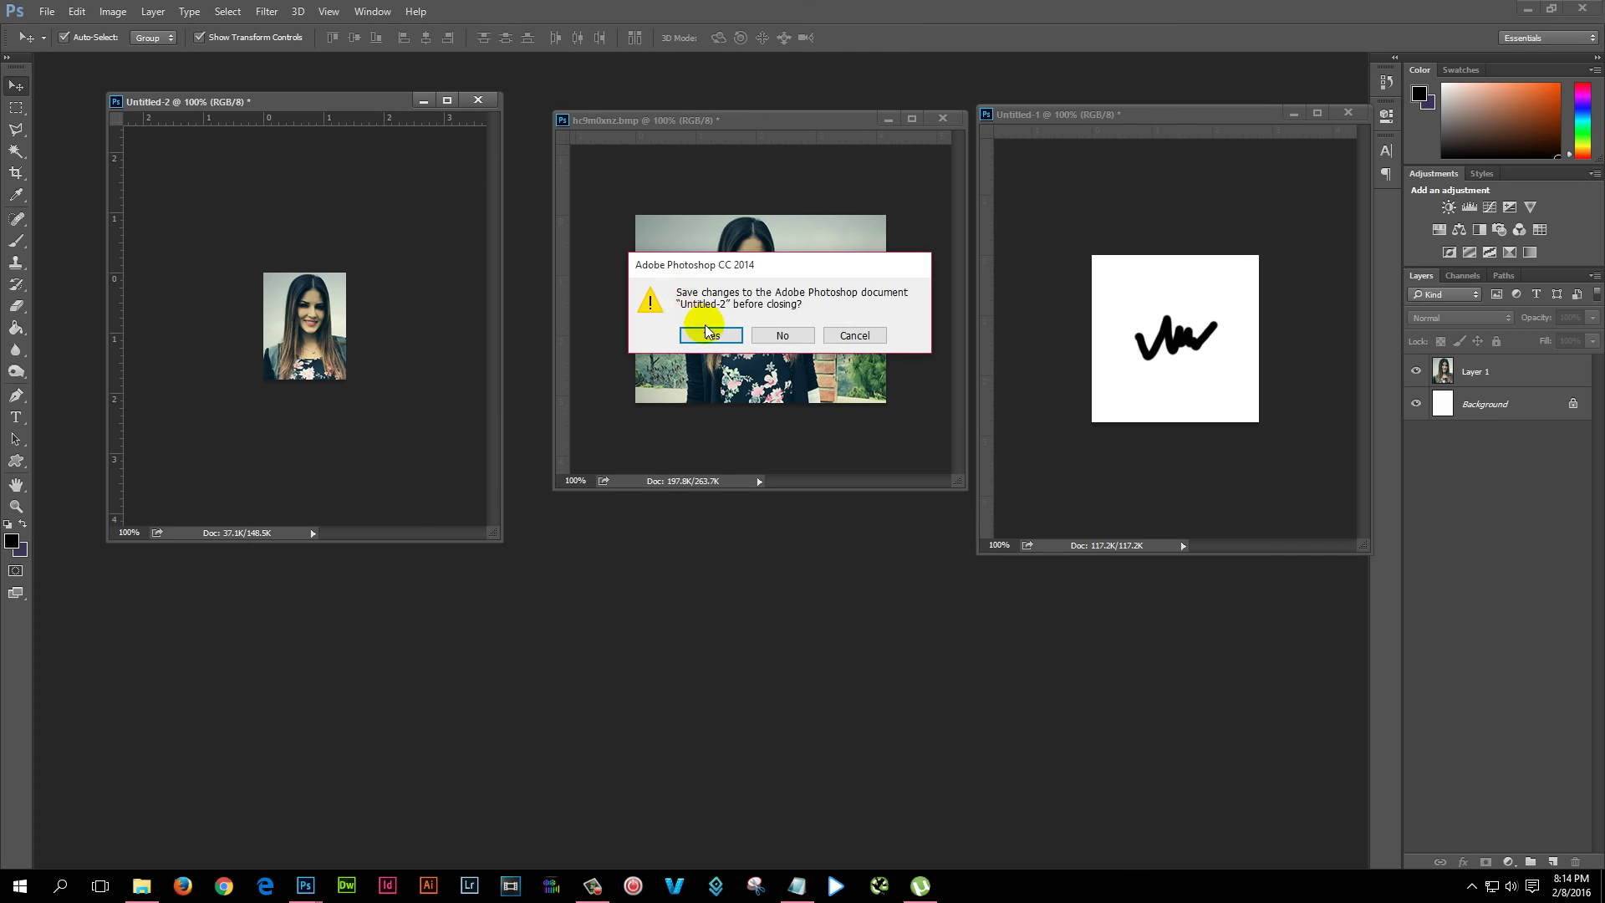
pyautogui.click(788, 334)
pyautogui.moveTo(819, 123); pyautogui.dragTo(689, 124)
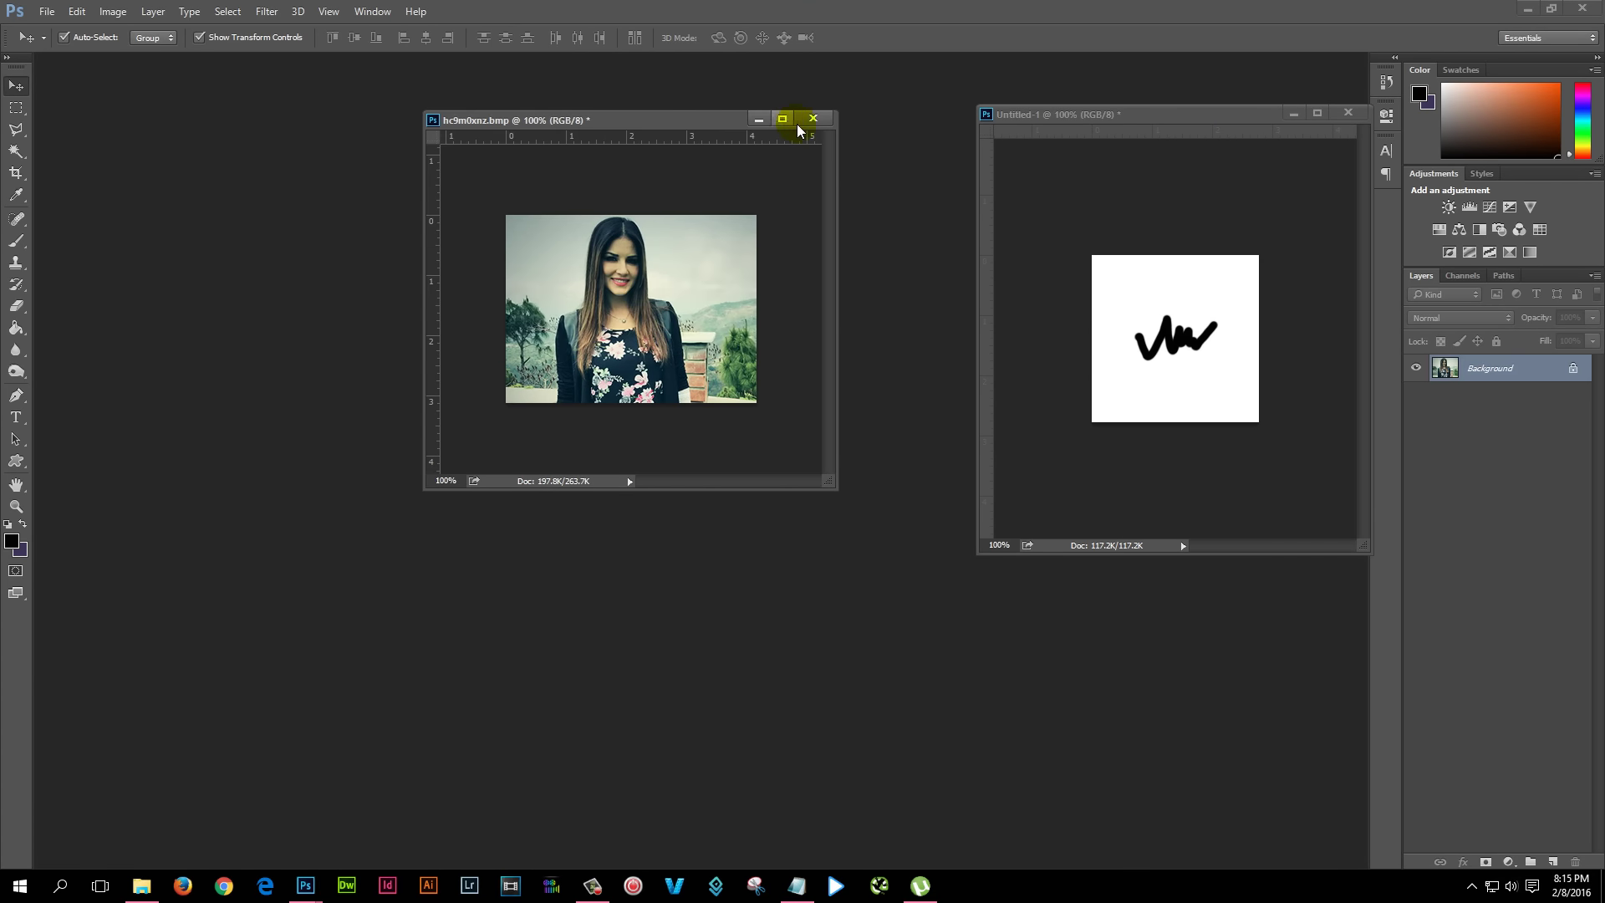
pyautogui.click(812, 118)
pyautogui.click(781, 332)
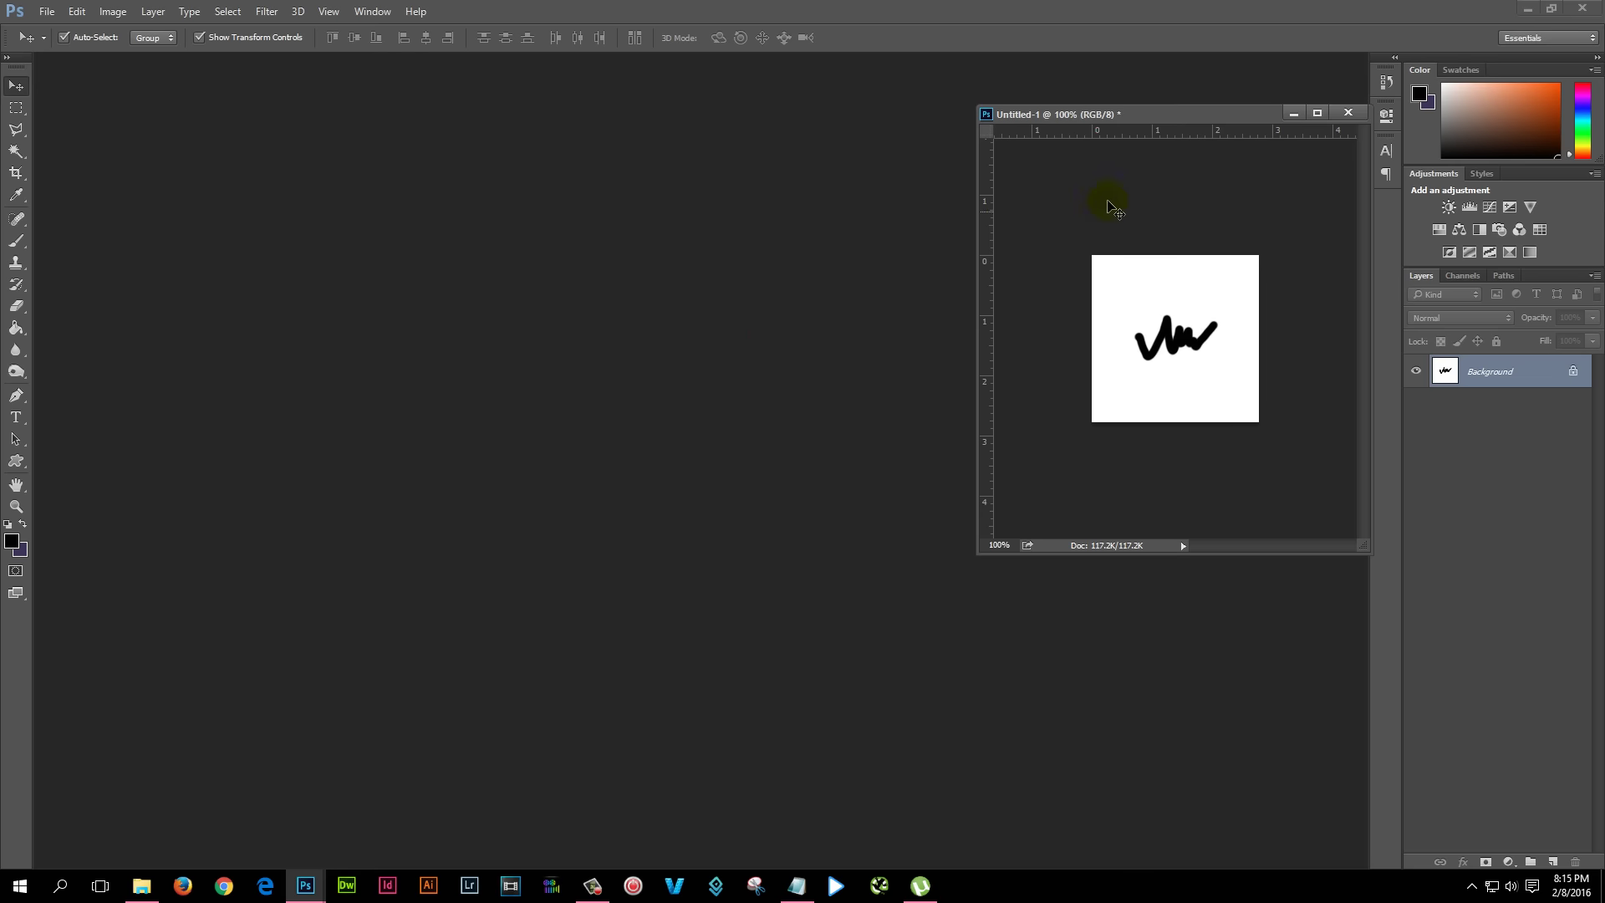
# Reposition the signature document window, switch to Notepad to read the required signature width and height, and return to Photoshop
pyautogui.moveTo(1156, 114); pyautogui.dragTo(1039, 109)
pyautogui.click(681, 761)
pyautogui.click(798, 885)
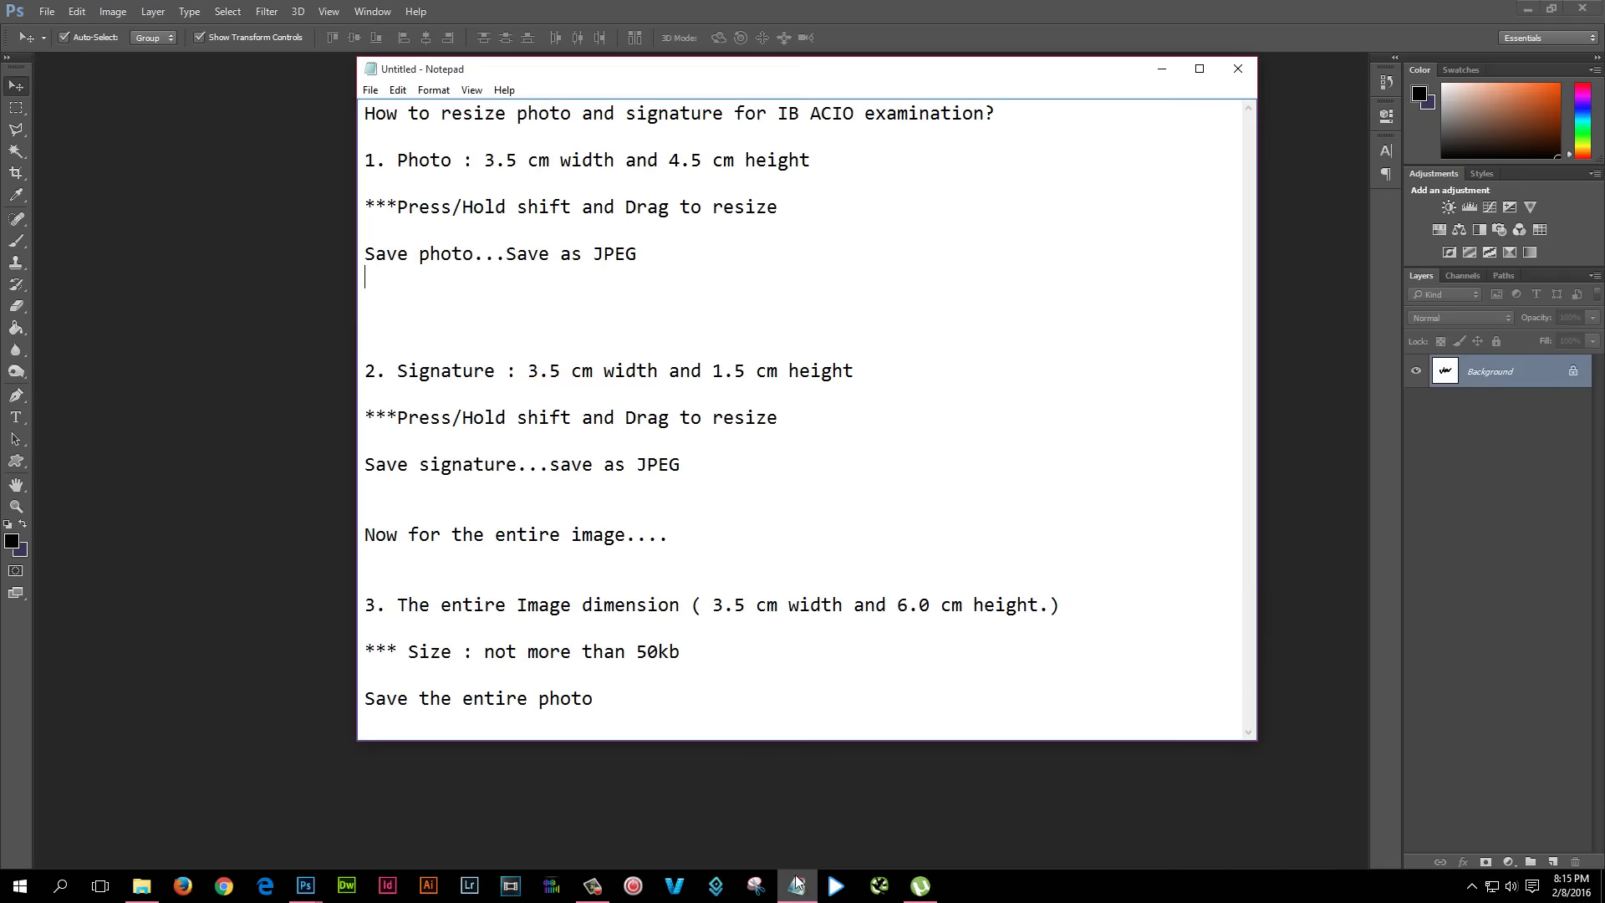
pyautogui.moveTo(397, 371); pyautogui.dragTo(857, 370)
pyautogui.click(583, 370)
pyautogui.click(711, 370)
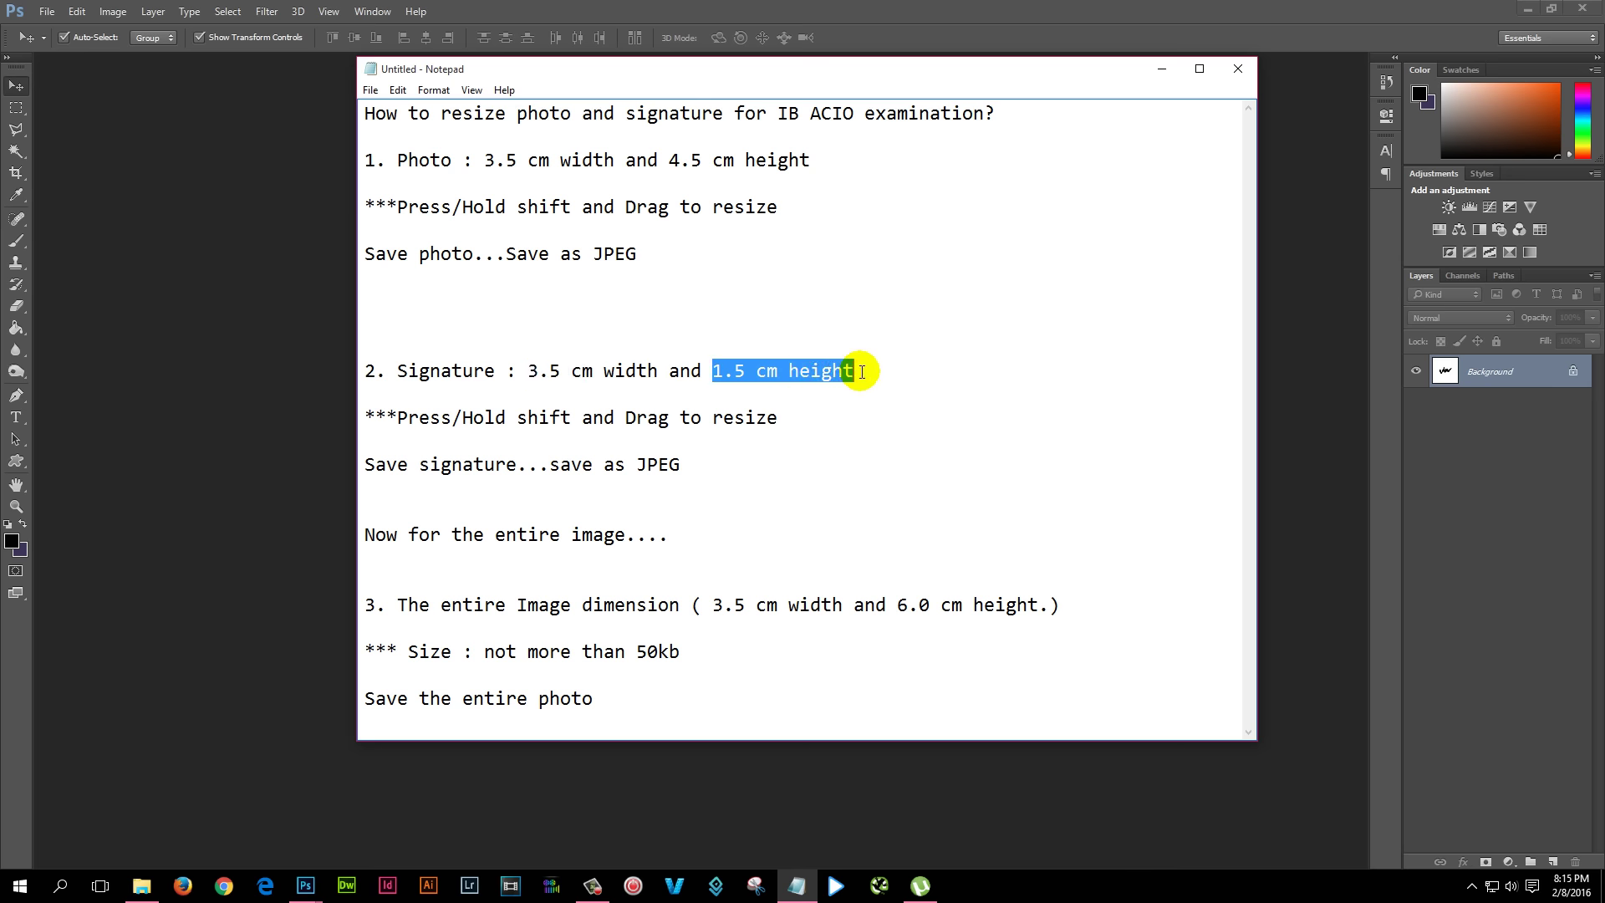
pyautogui.click(905, 374)
pyautogui.click(1147, 74)
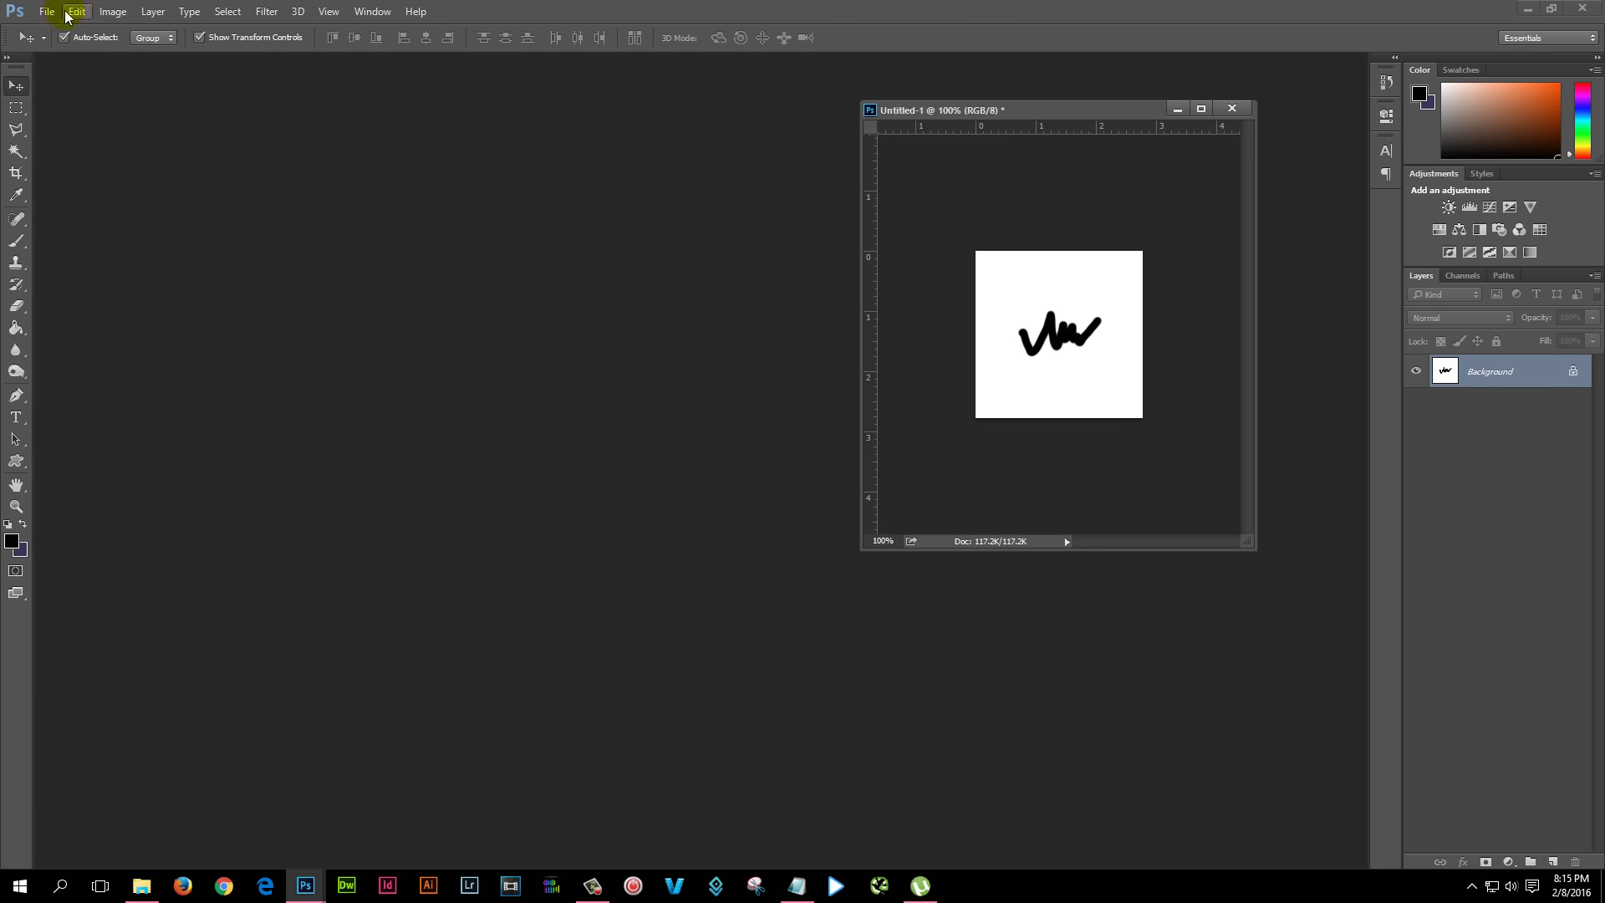
# Create a new document 3.5 cm wide and 1.5 cm high for the signature
pyautogui.click(48, 12)
pyautogui.click(52, 32)
pyautogui.moveTo(568, 149); pyautogui.dragTo(298, 164)
pyautogui.doubleClick(475, 280)
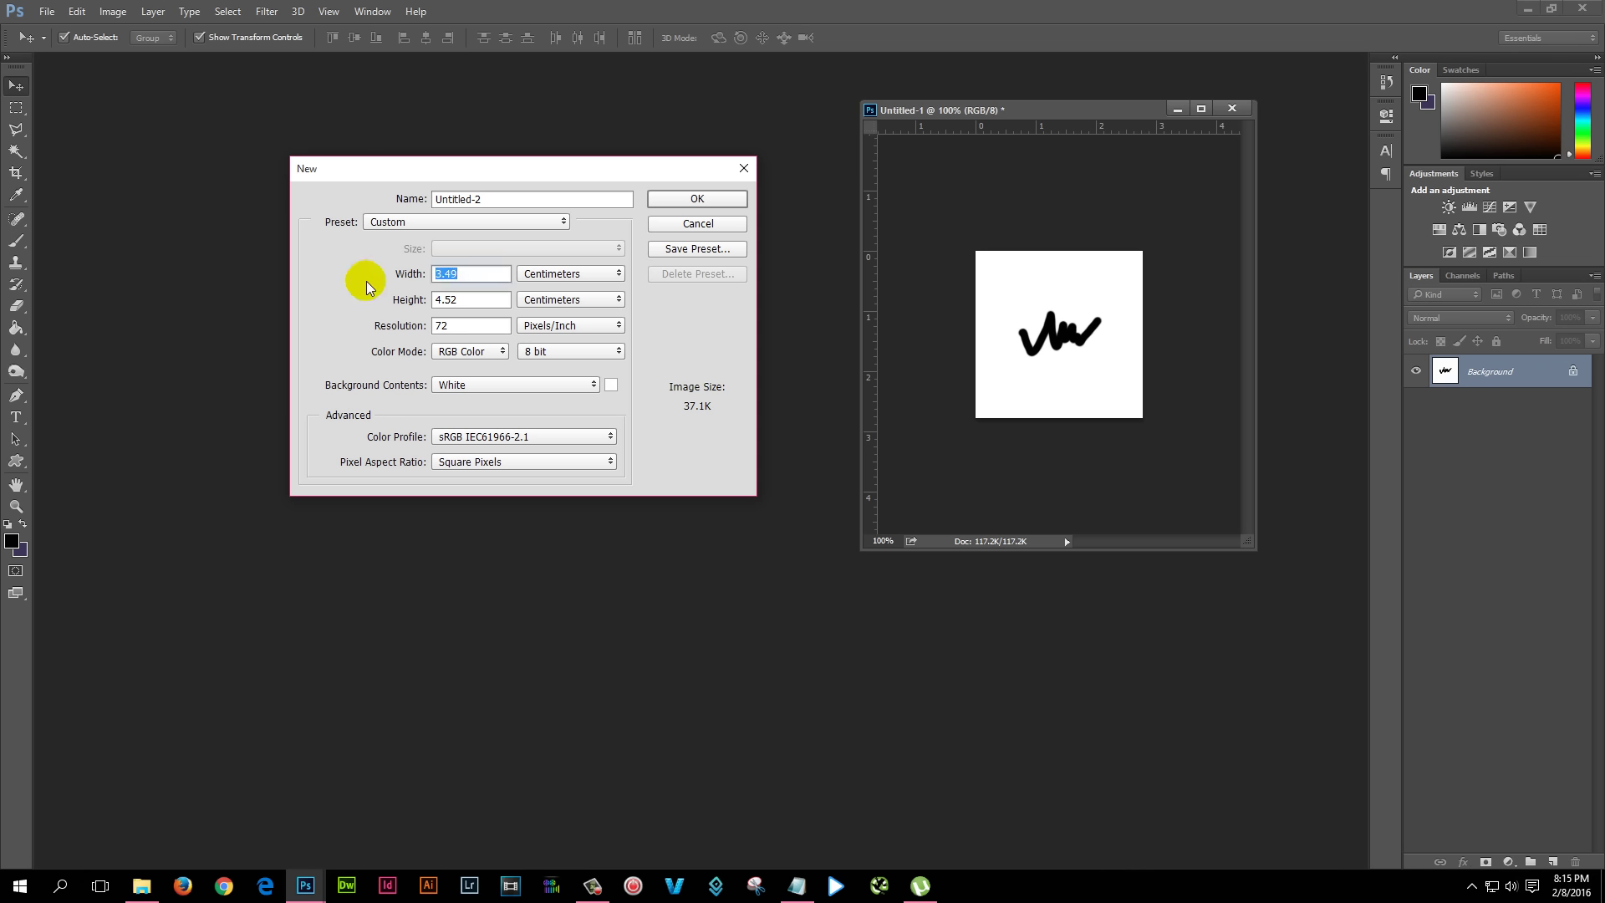
pyautogui.write('3.5')
pyautogui.press('Tab')
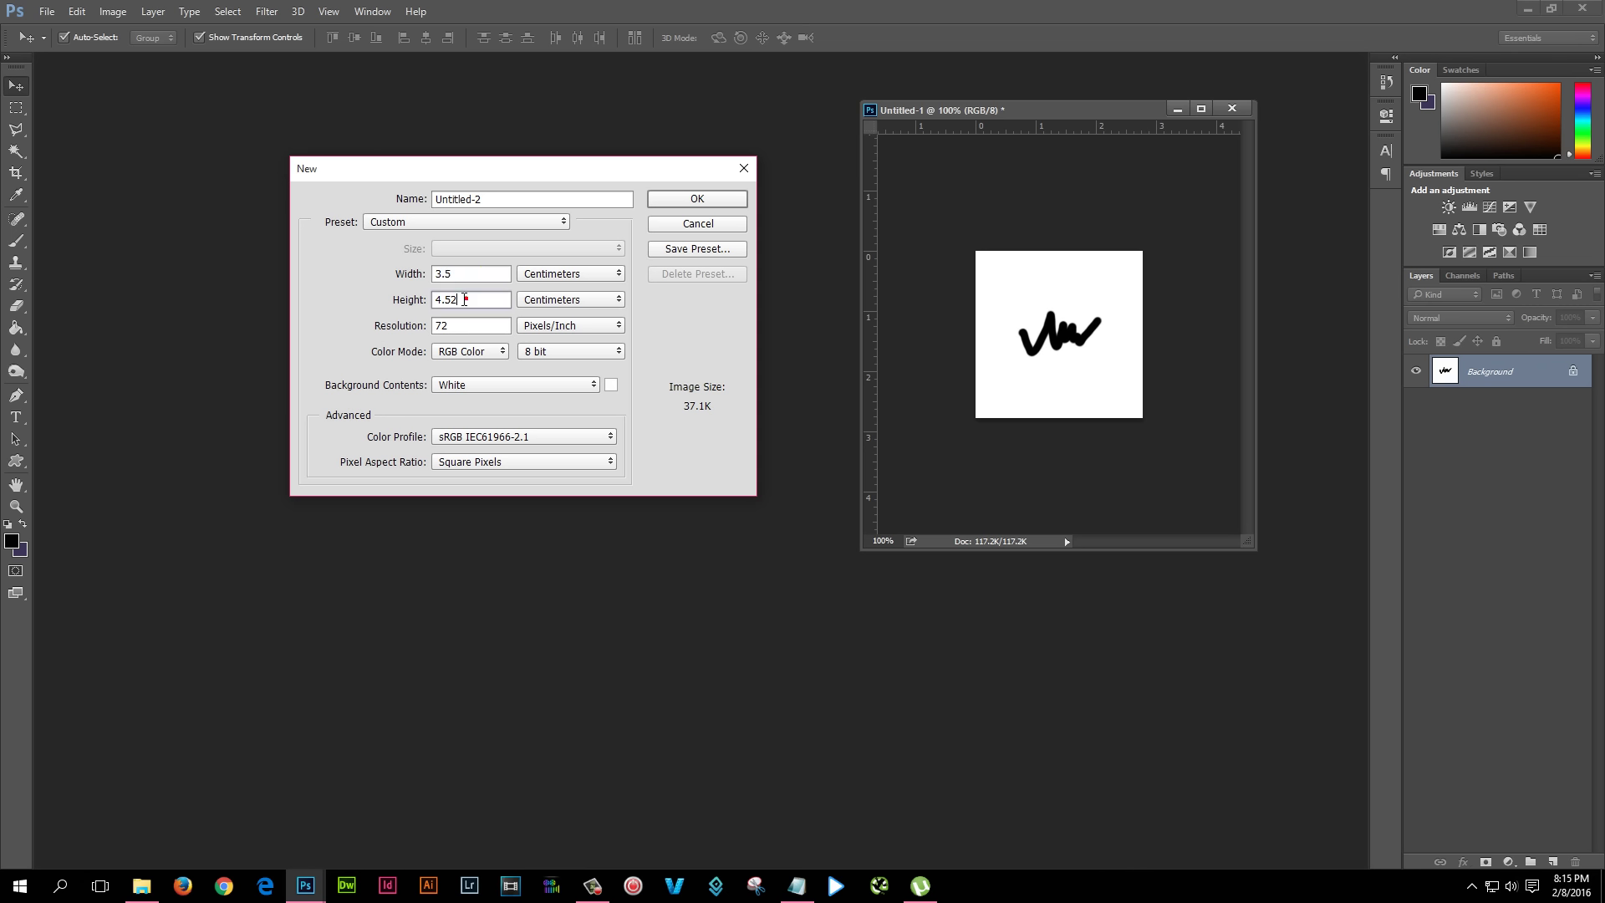
pyautogui.write('1.5')
pyautogui.click(712, 203)
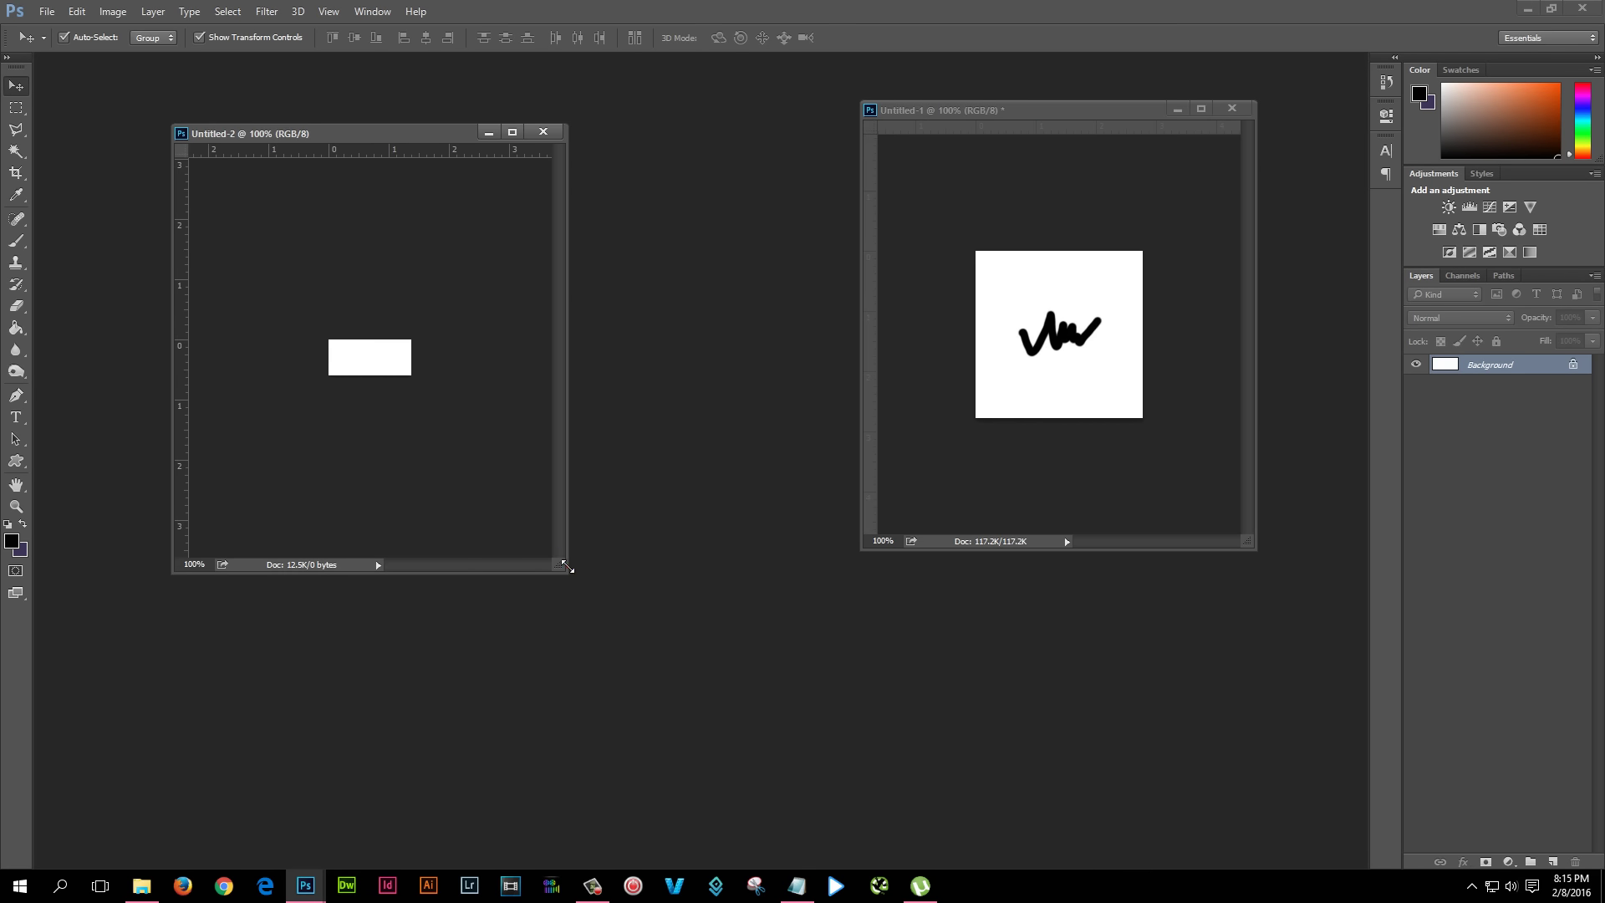
# Enlarge the new document's window and copy the signature image from the original document onto the middle of its canvas
pyautogui.moveTo(567, 568); pyautogui.dragTo(735, 675)
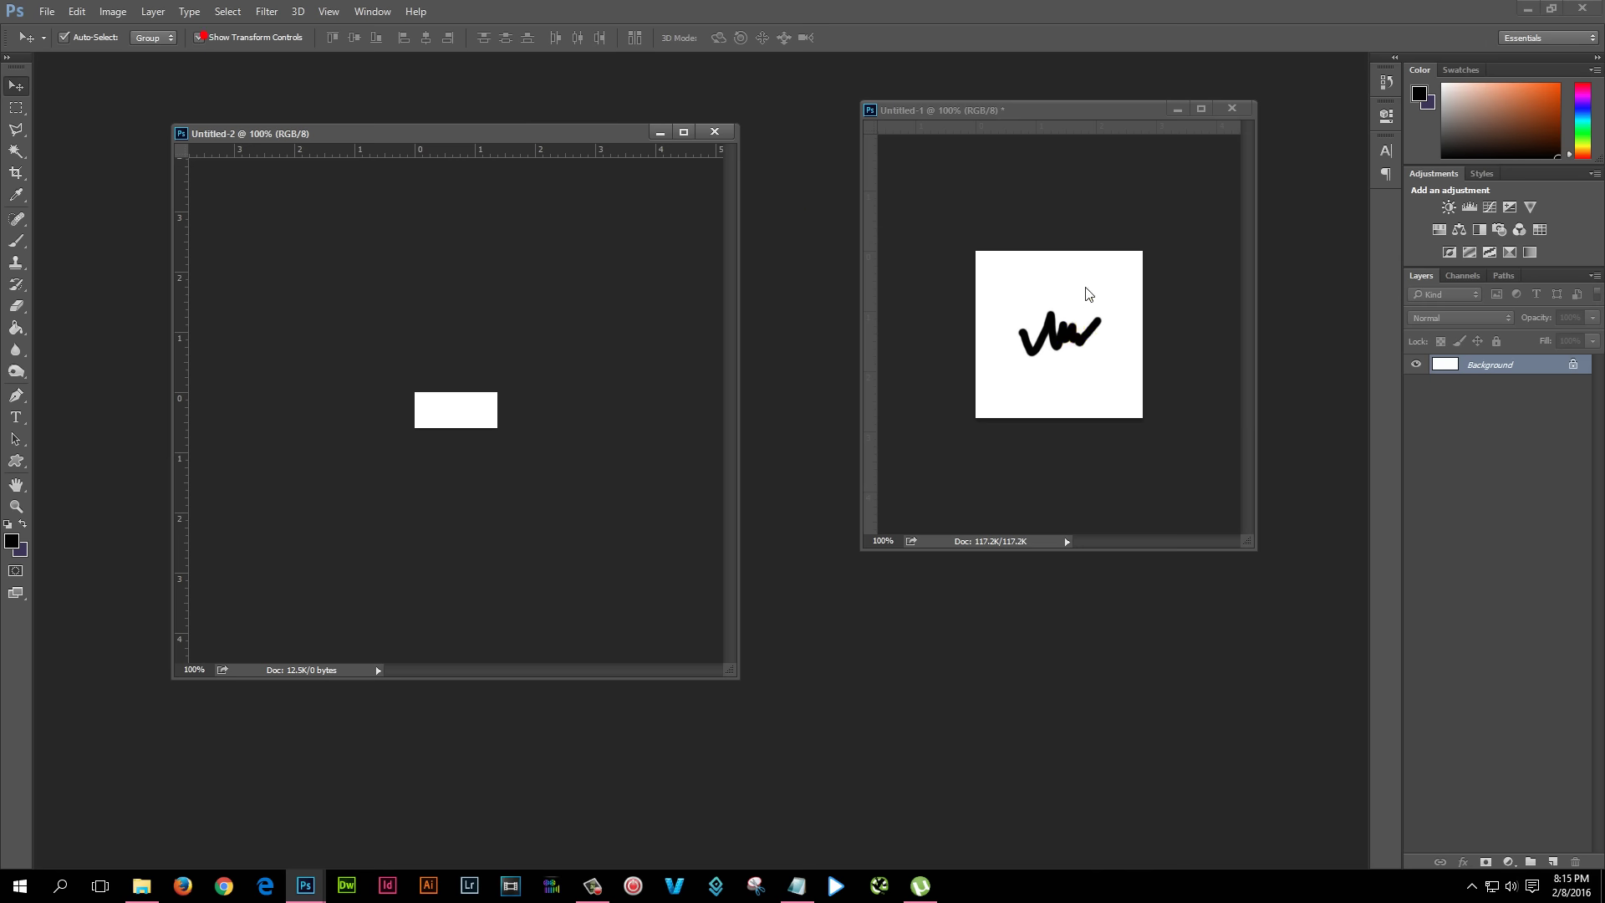
pyautogui.click(1055, 332)
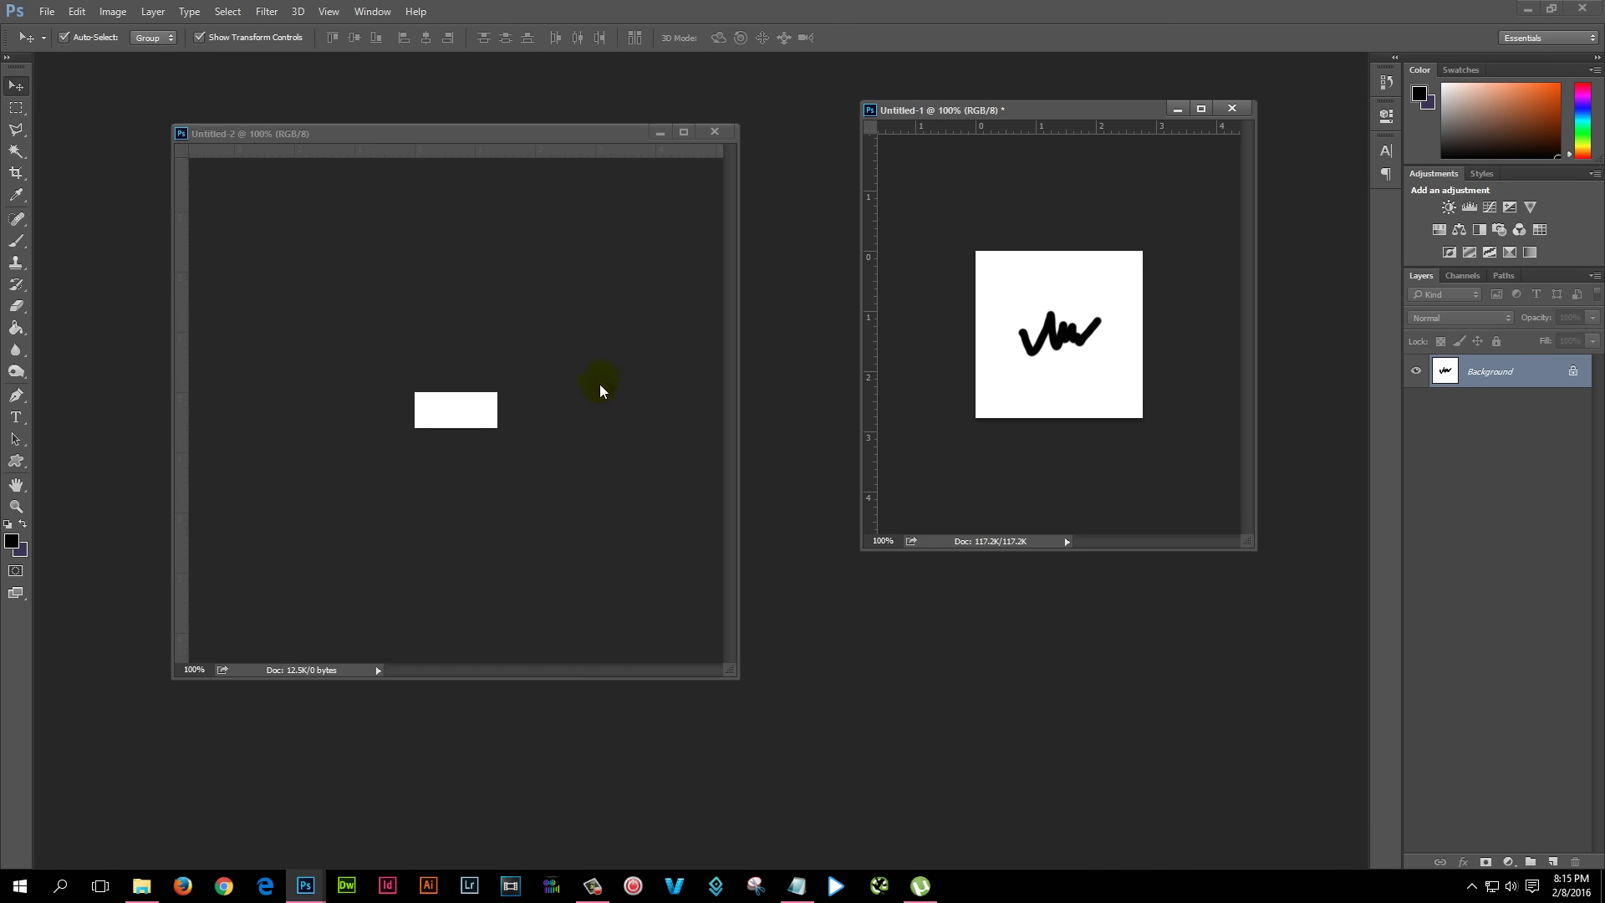
pyautogui.moveTo(1053, 340)
pyautogui.mouseDown()
pyautogui.moveTo(452, 406)
pyautogui.moveTo(473, 413)
pyautogui.mouseUp()
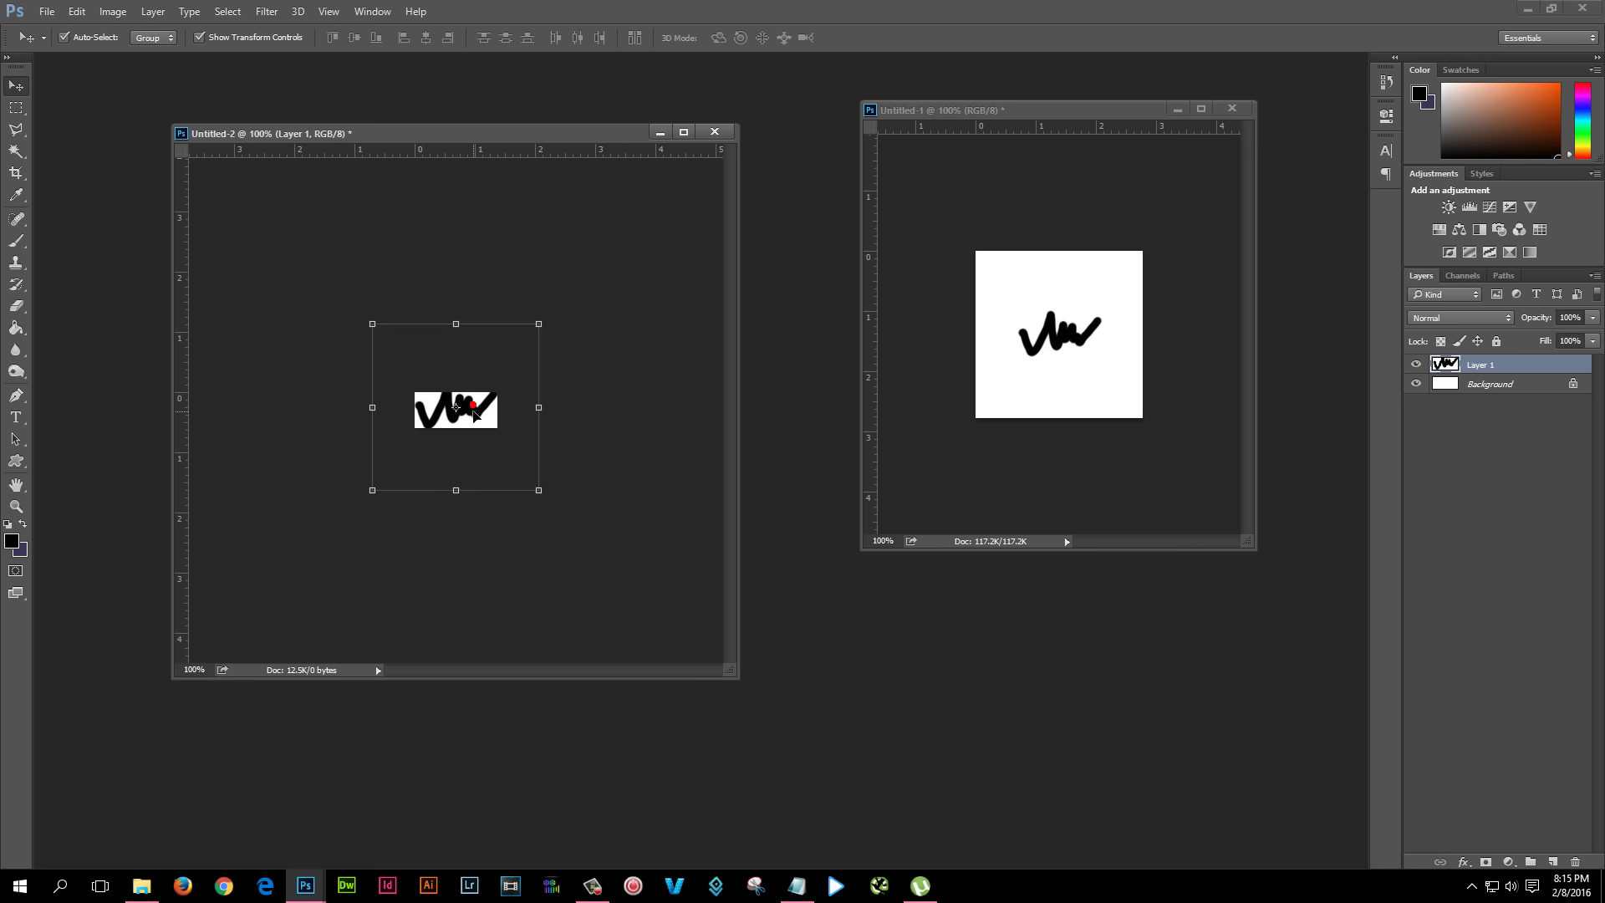
# Check the resize instruction in Notepad and scale the signature layer proportionally to about 60.5% so the signature fits the canvas
pyautogui.click(795, 892)
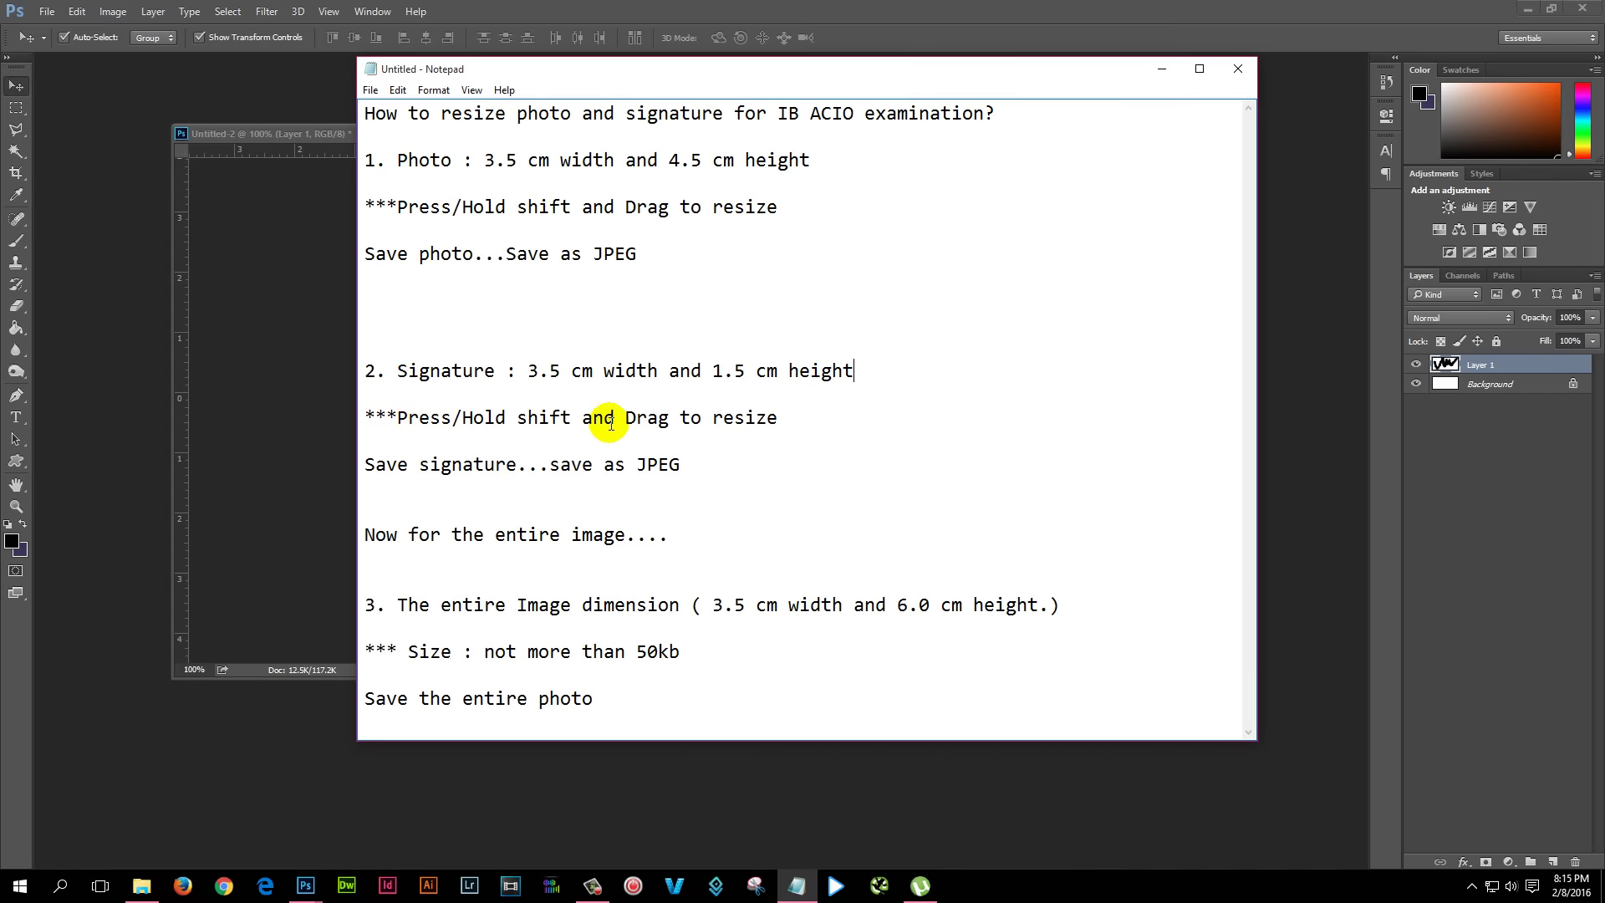
pyautogui.click(1163, 70)
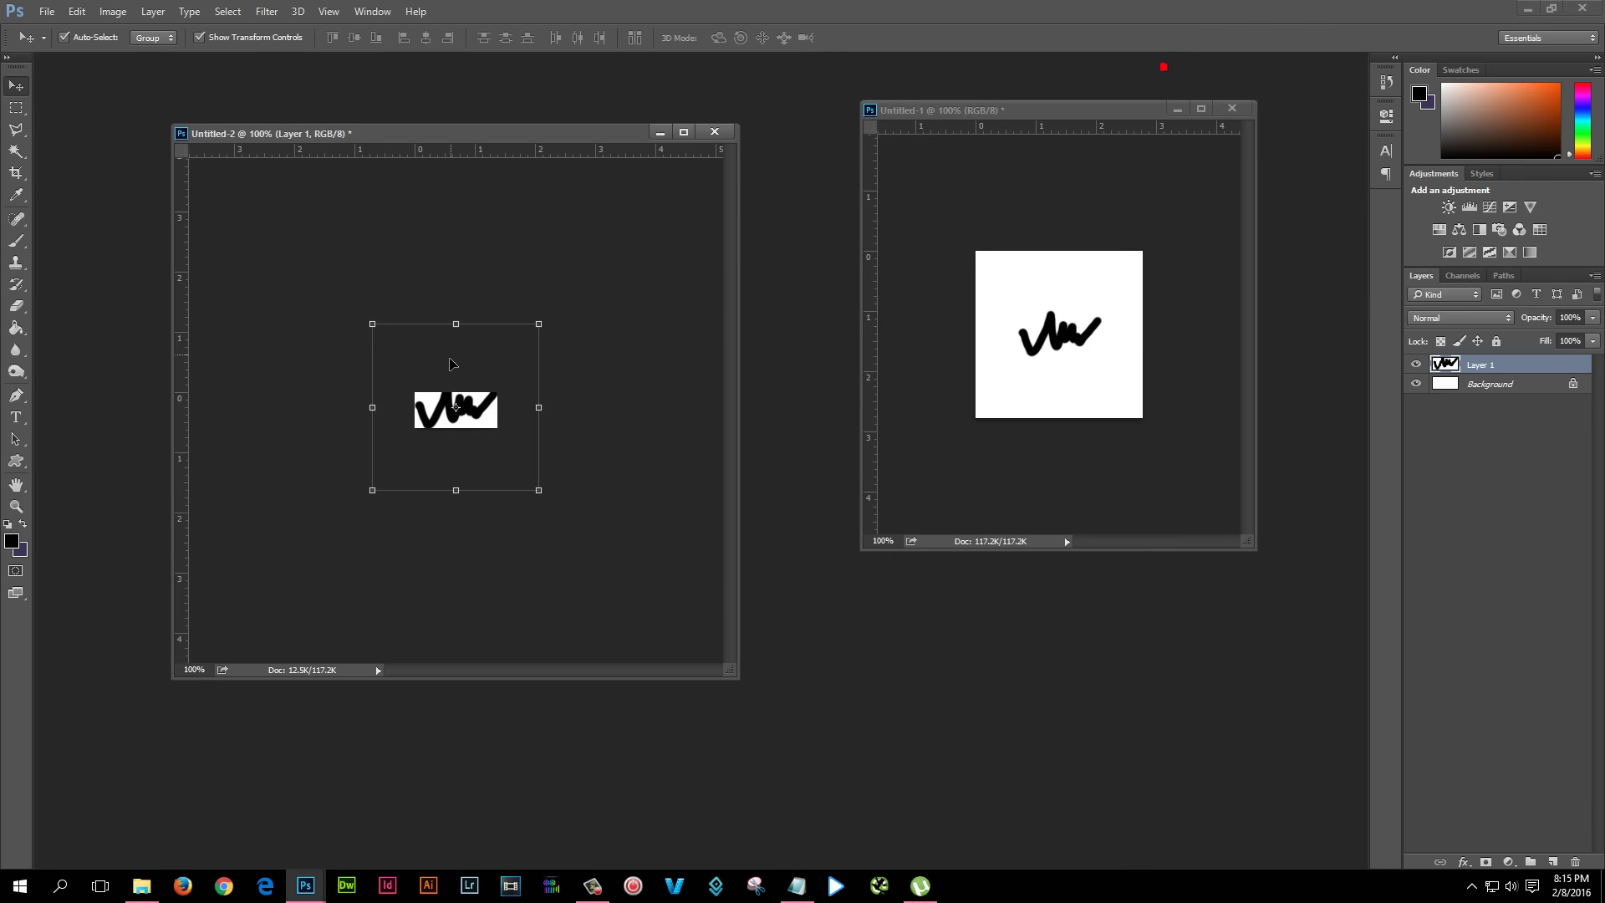
pyautogui.click(199, 38)
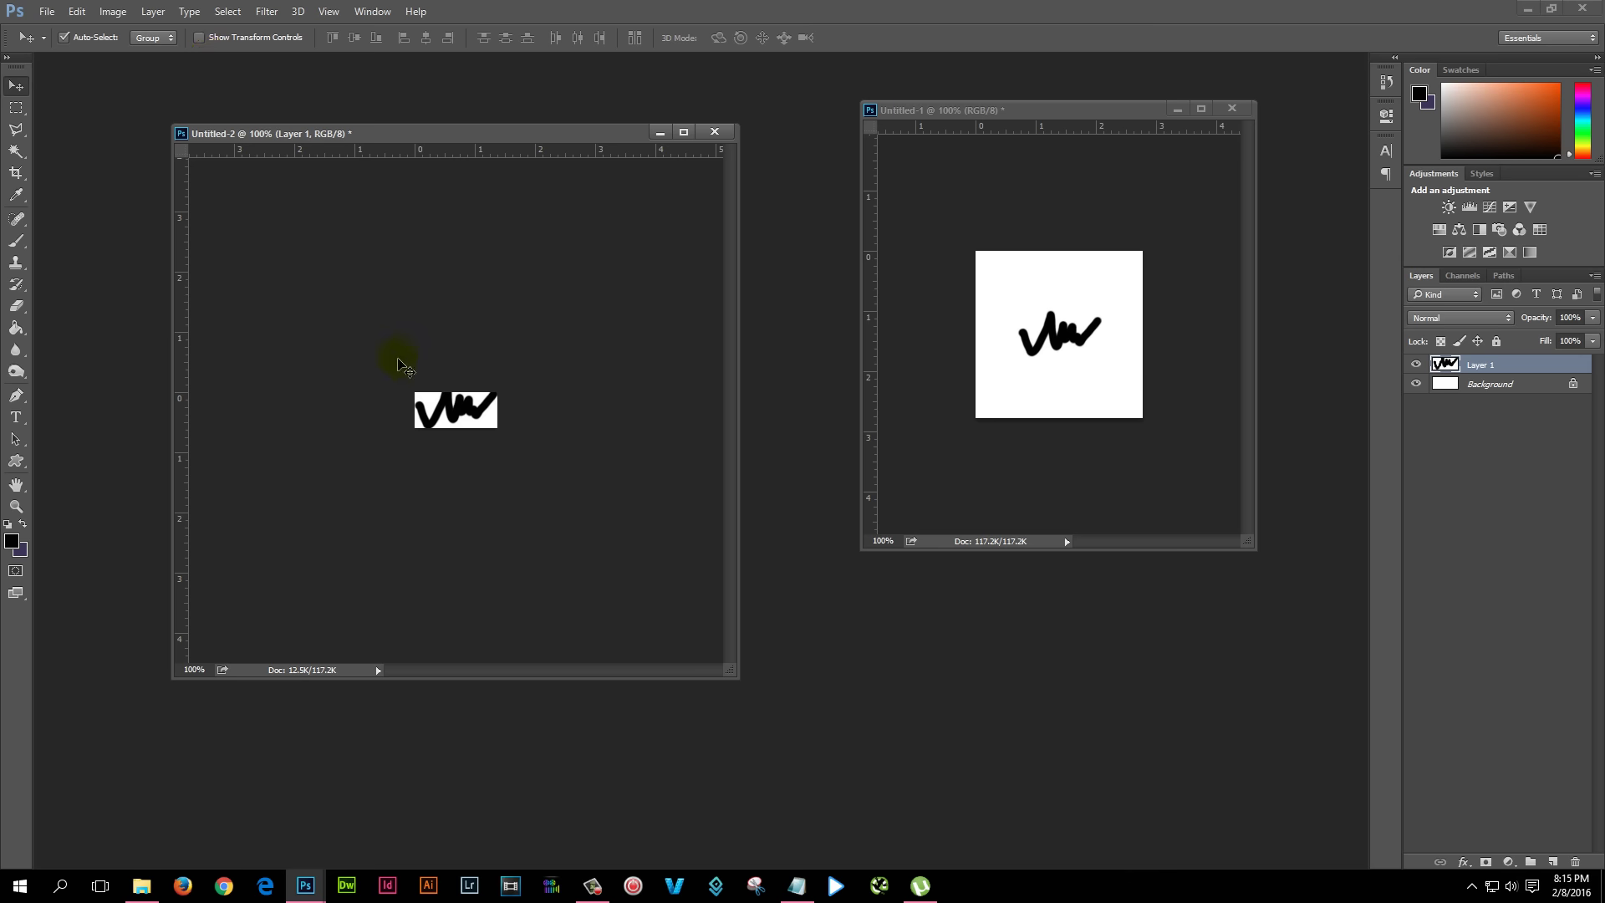
pyautogui.click(199, 38)
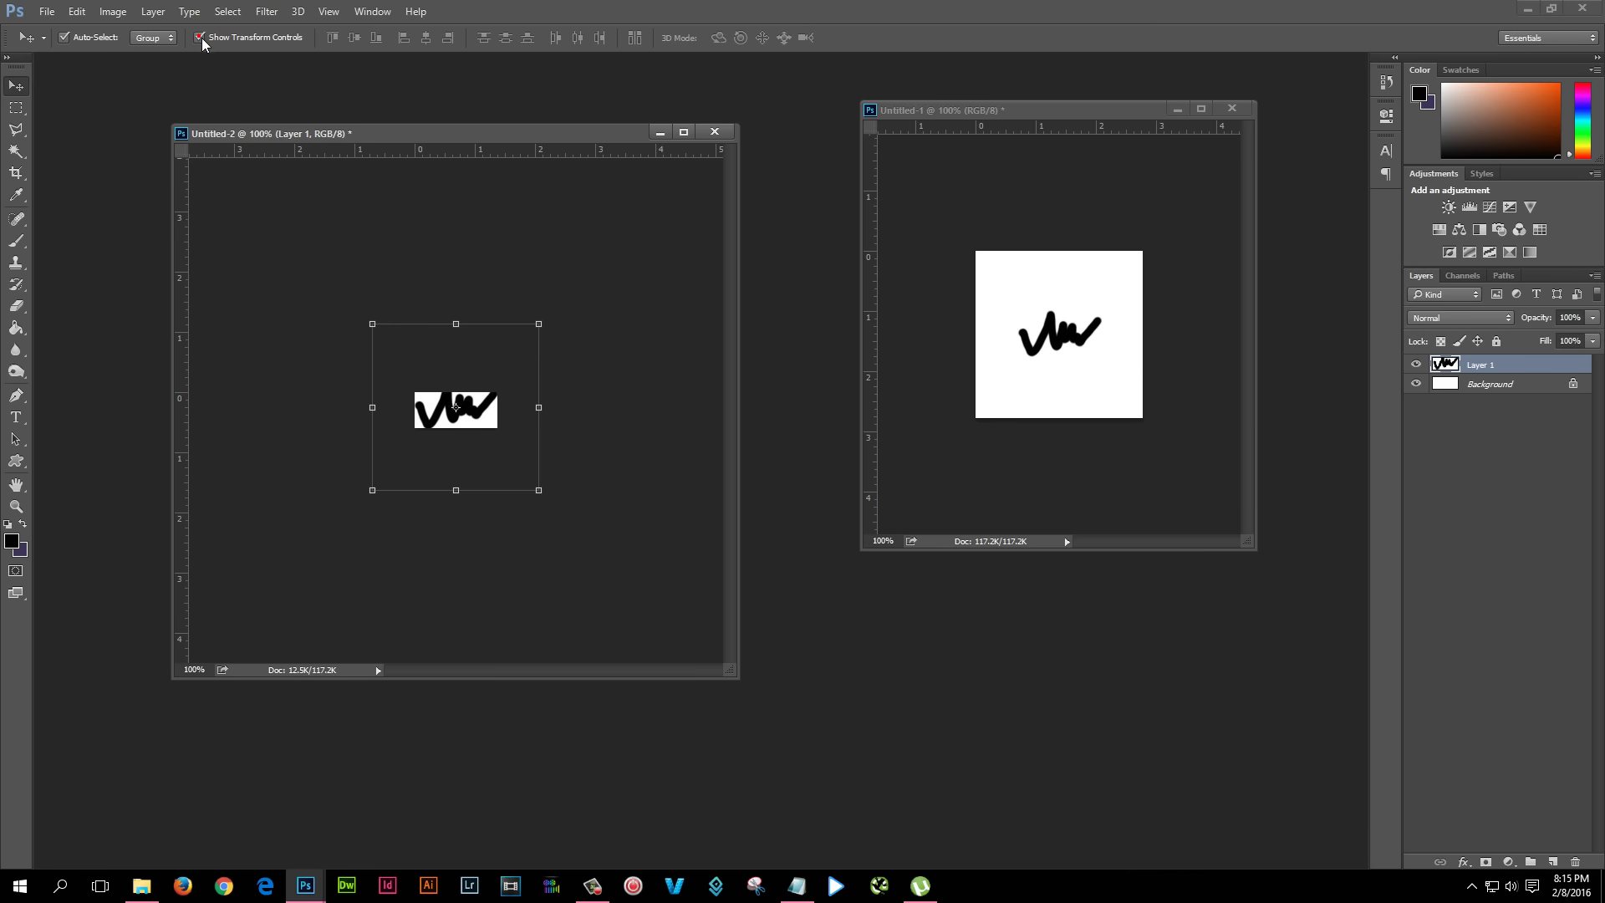
pyautogui.moveTo(372, 324); pyautogui.dragTo(440, 399)
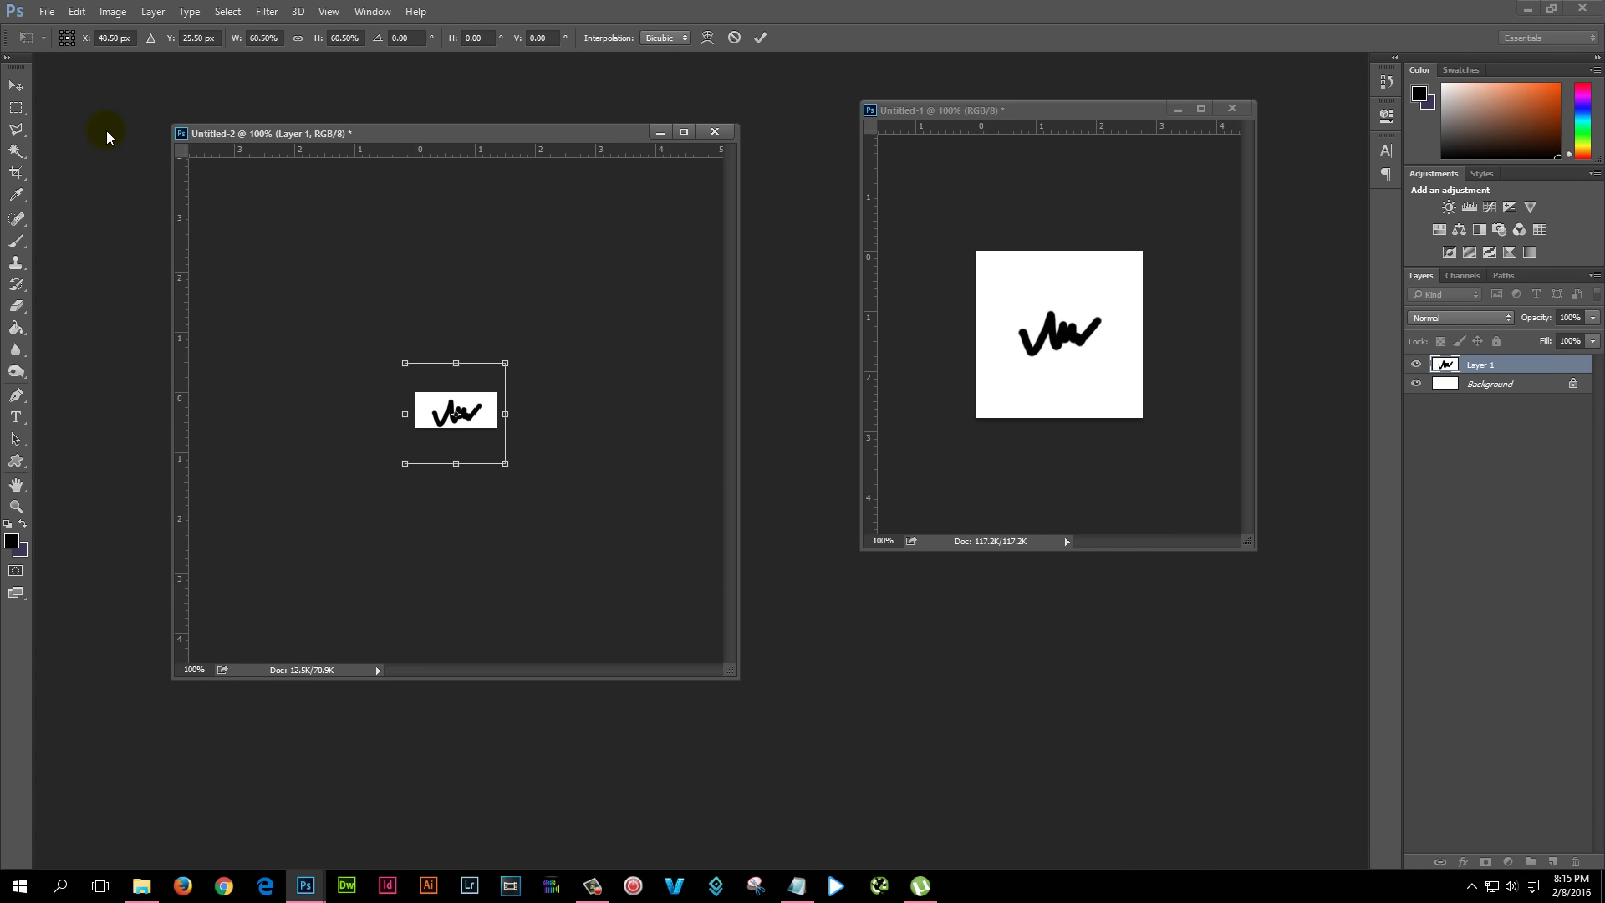
pyautogui.click(17, 85)
pyautogui.click(715, 334)
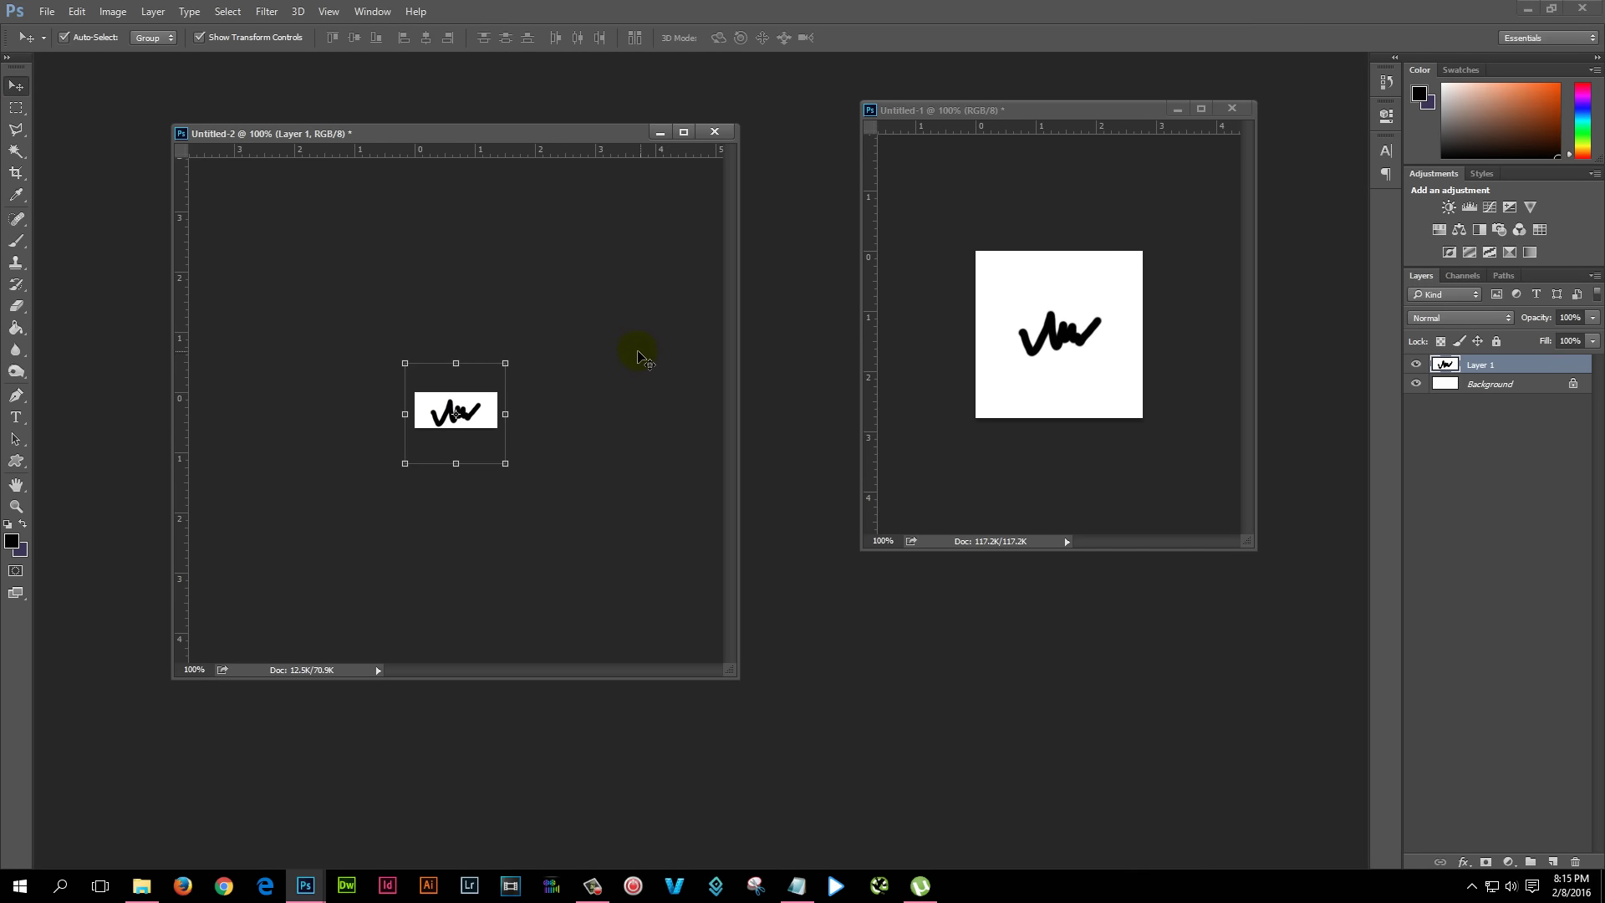
# Following the save instruction in Notepad, save the resized signature to the Desktop as a JPEG named signature
pyautogui.click(797, 885)
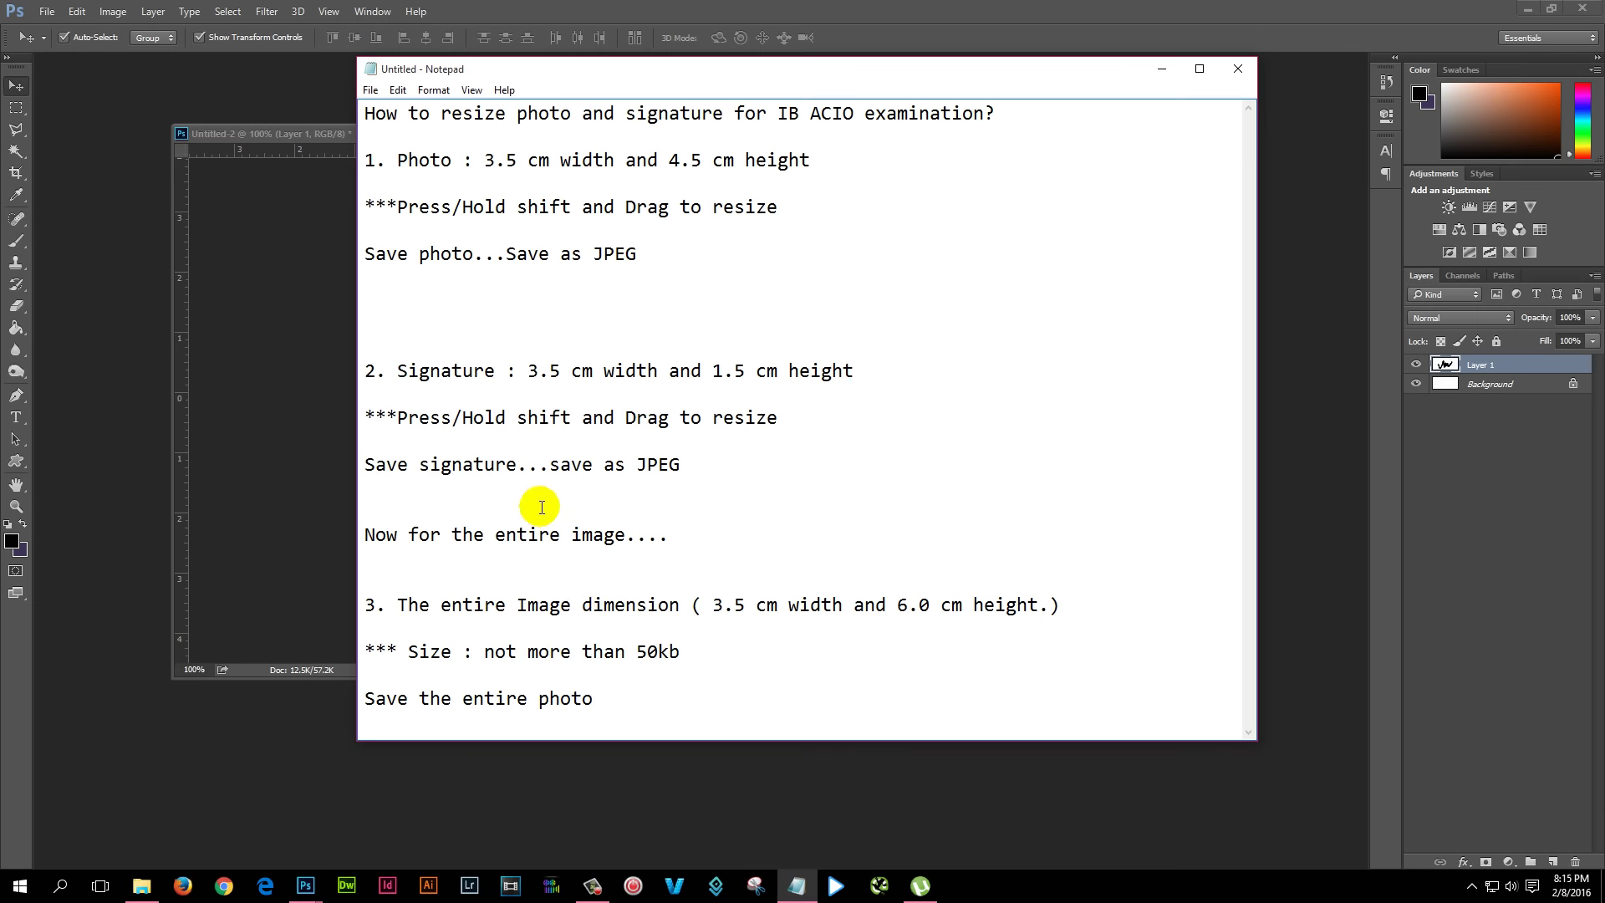
pyautogui.moveTo(370, 465); pyautogui.dragTo(717, 464)
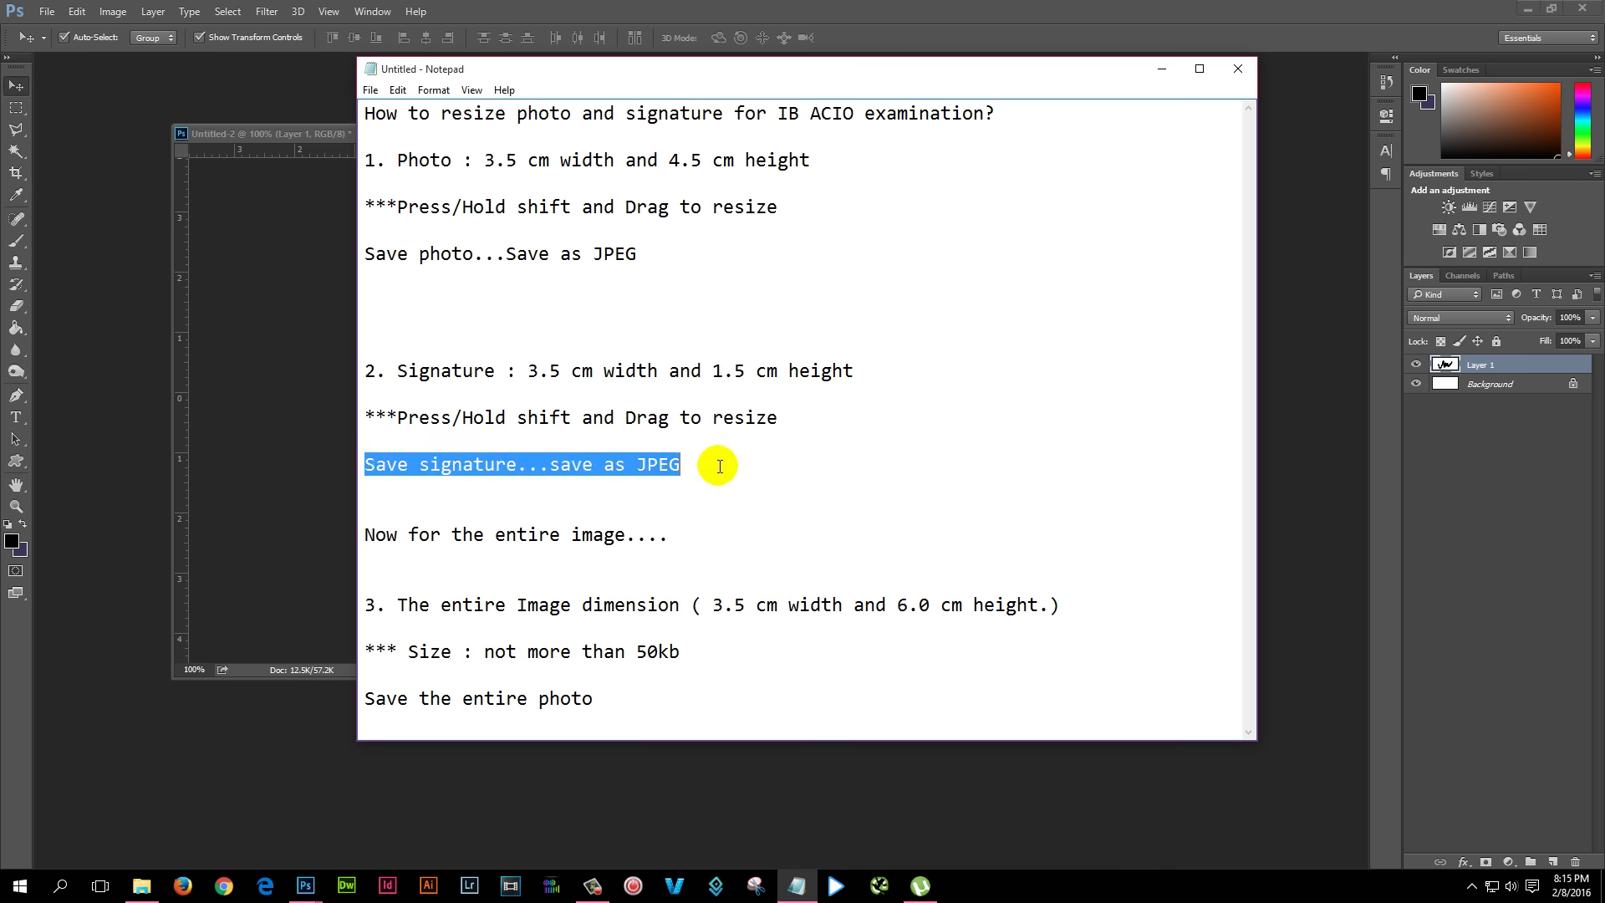
pyautogui.click(717, 464)
pyautogui.click(1159, 67)
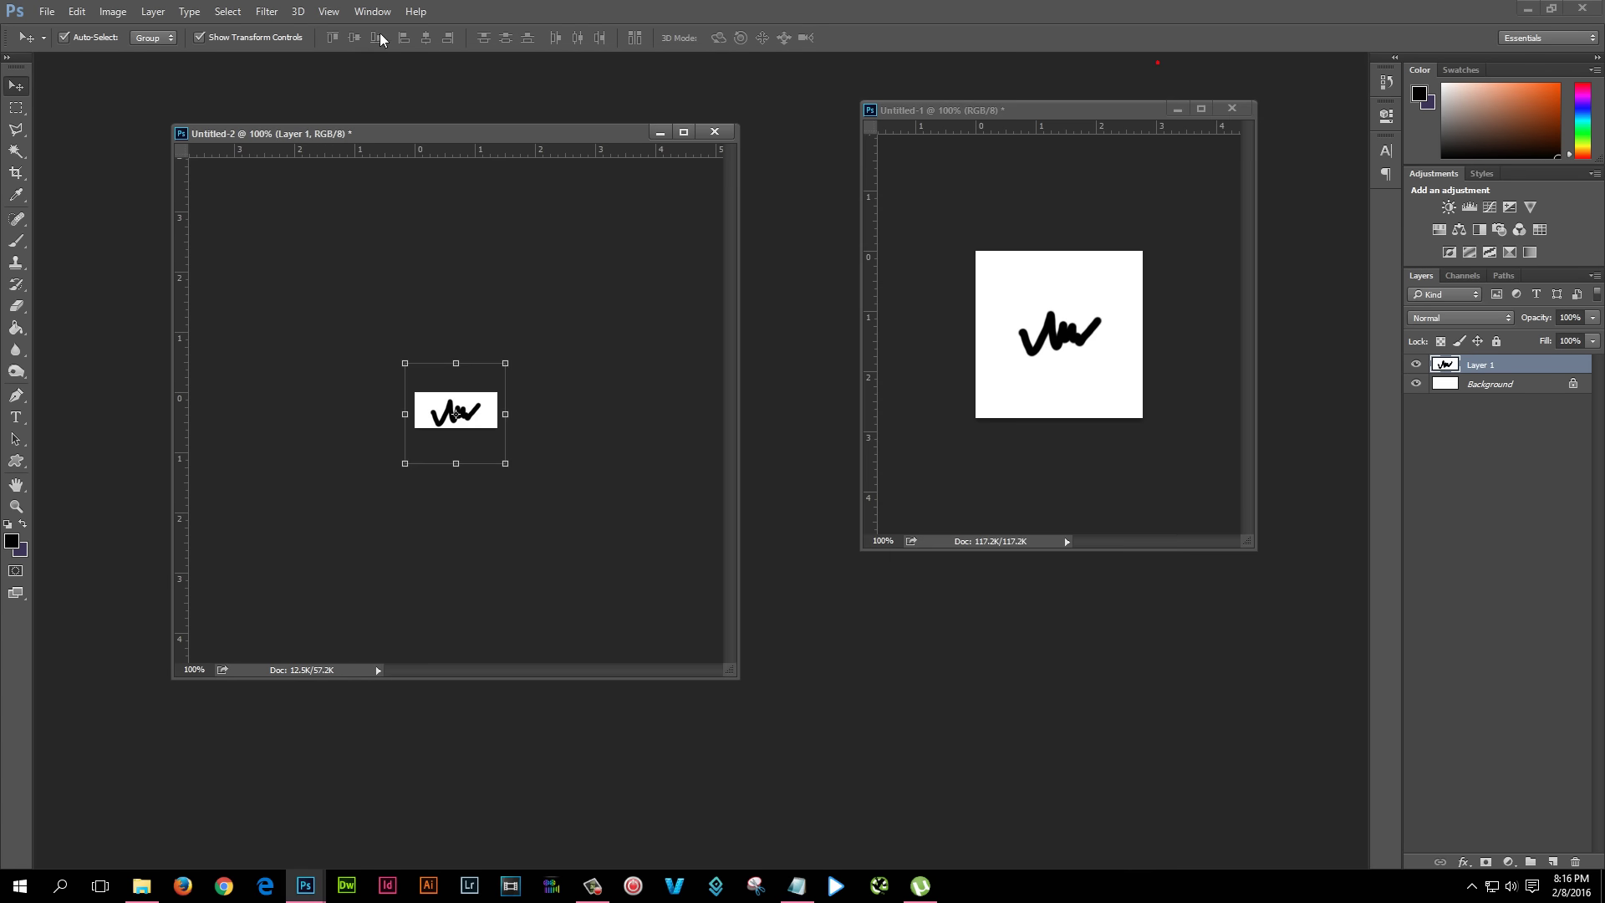
pyautogui.click(45, 11)
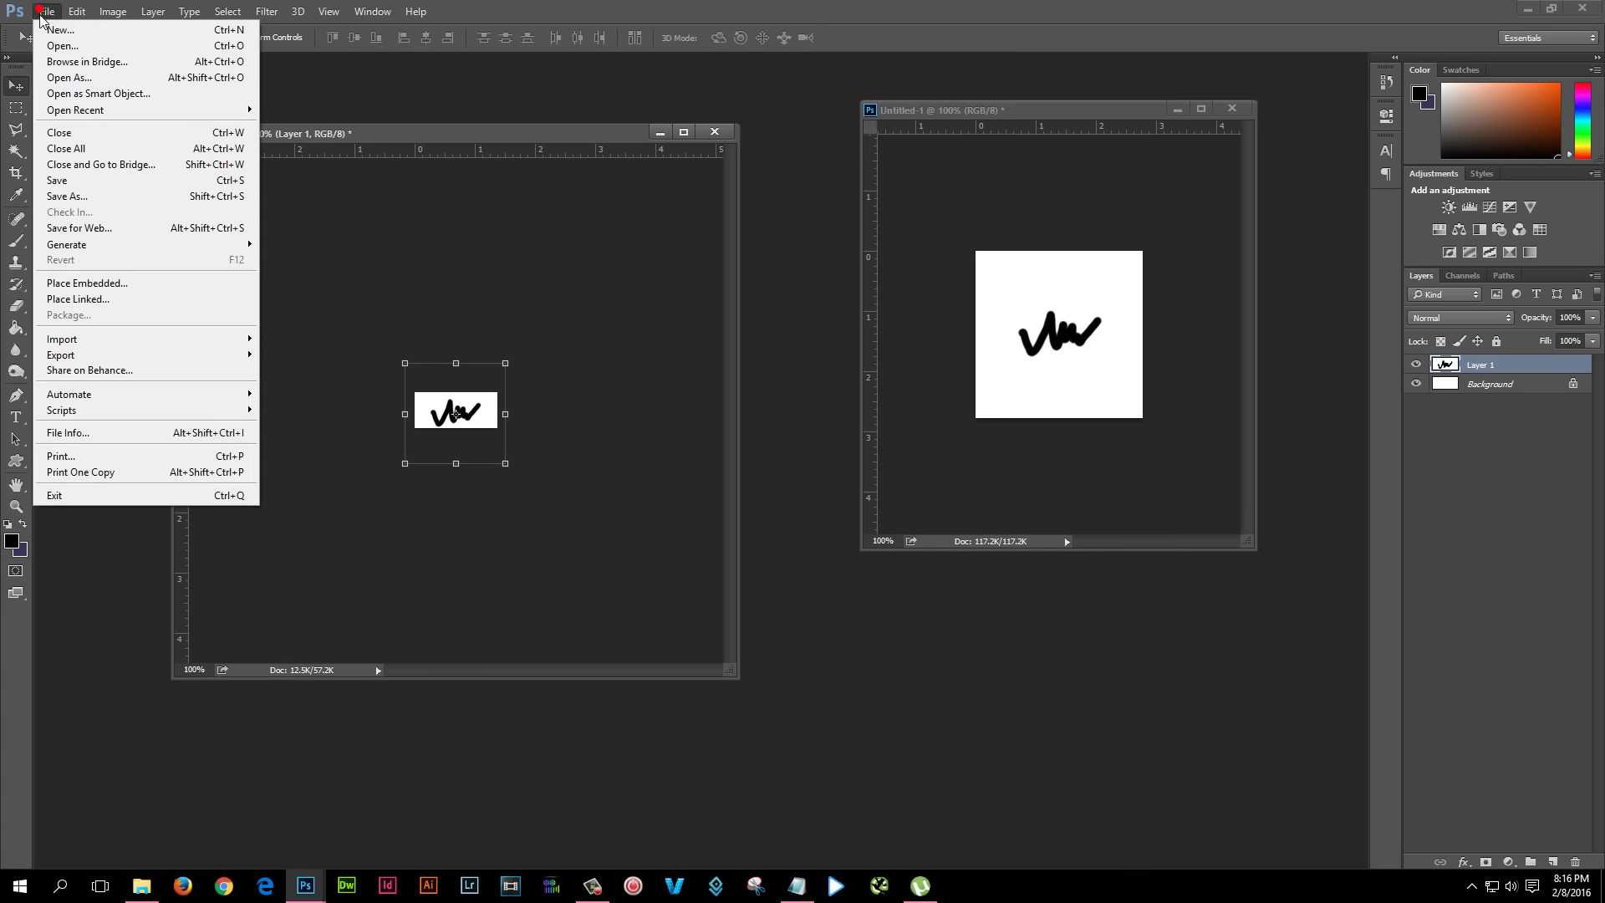
pyautogui.click(82, 198)
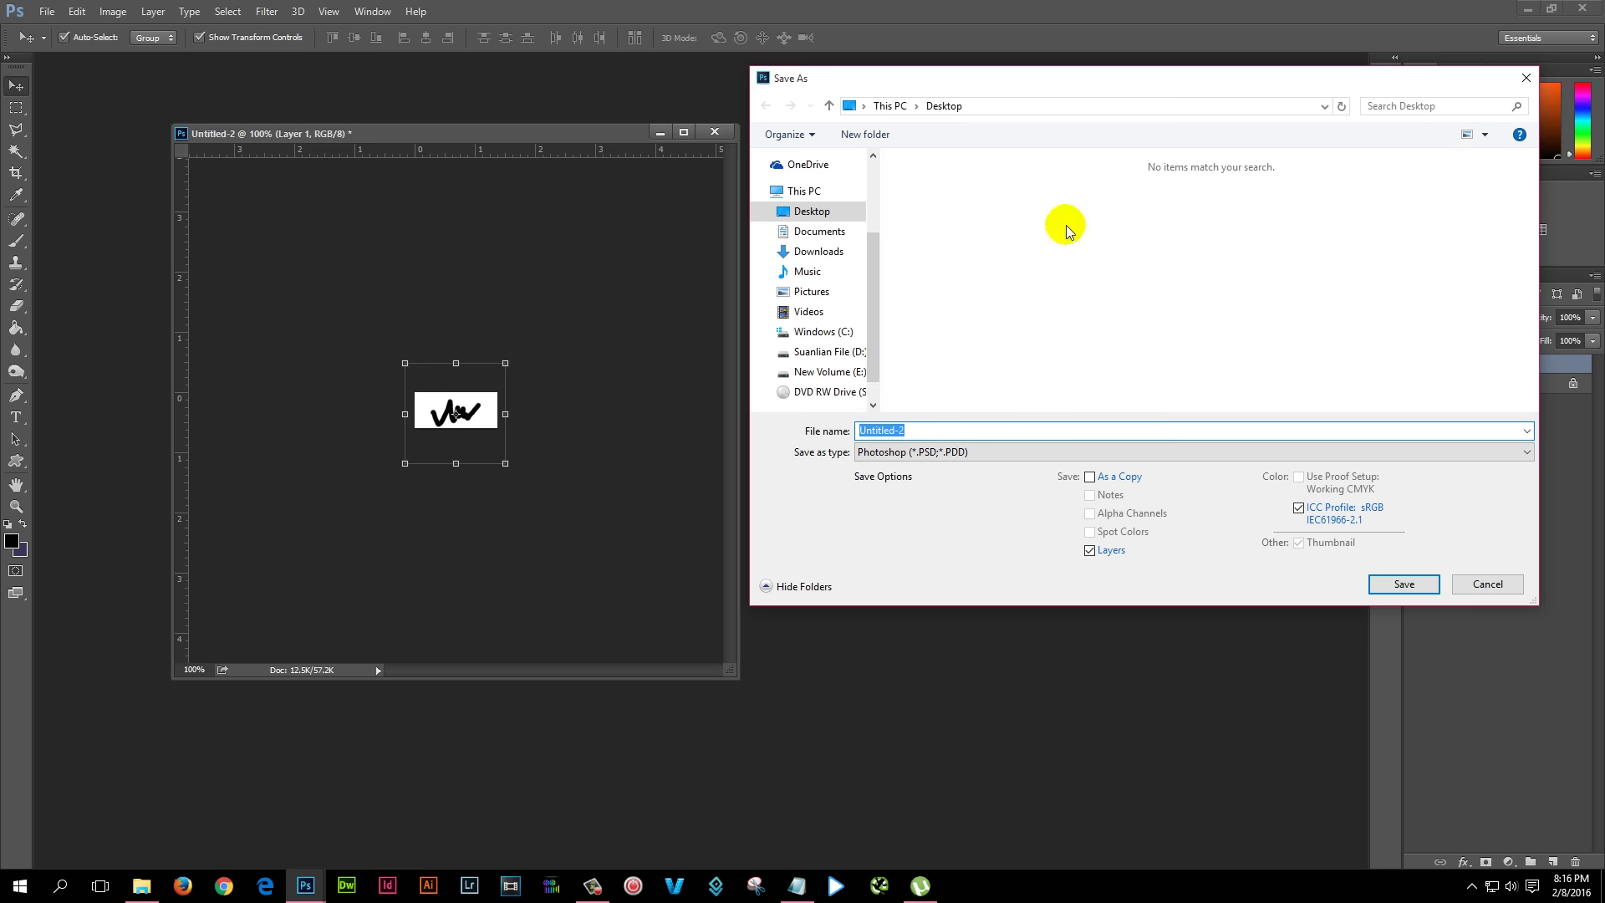
pyautogui.click(1068, 452)
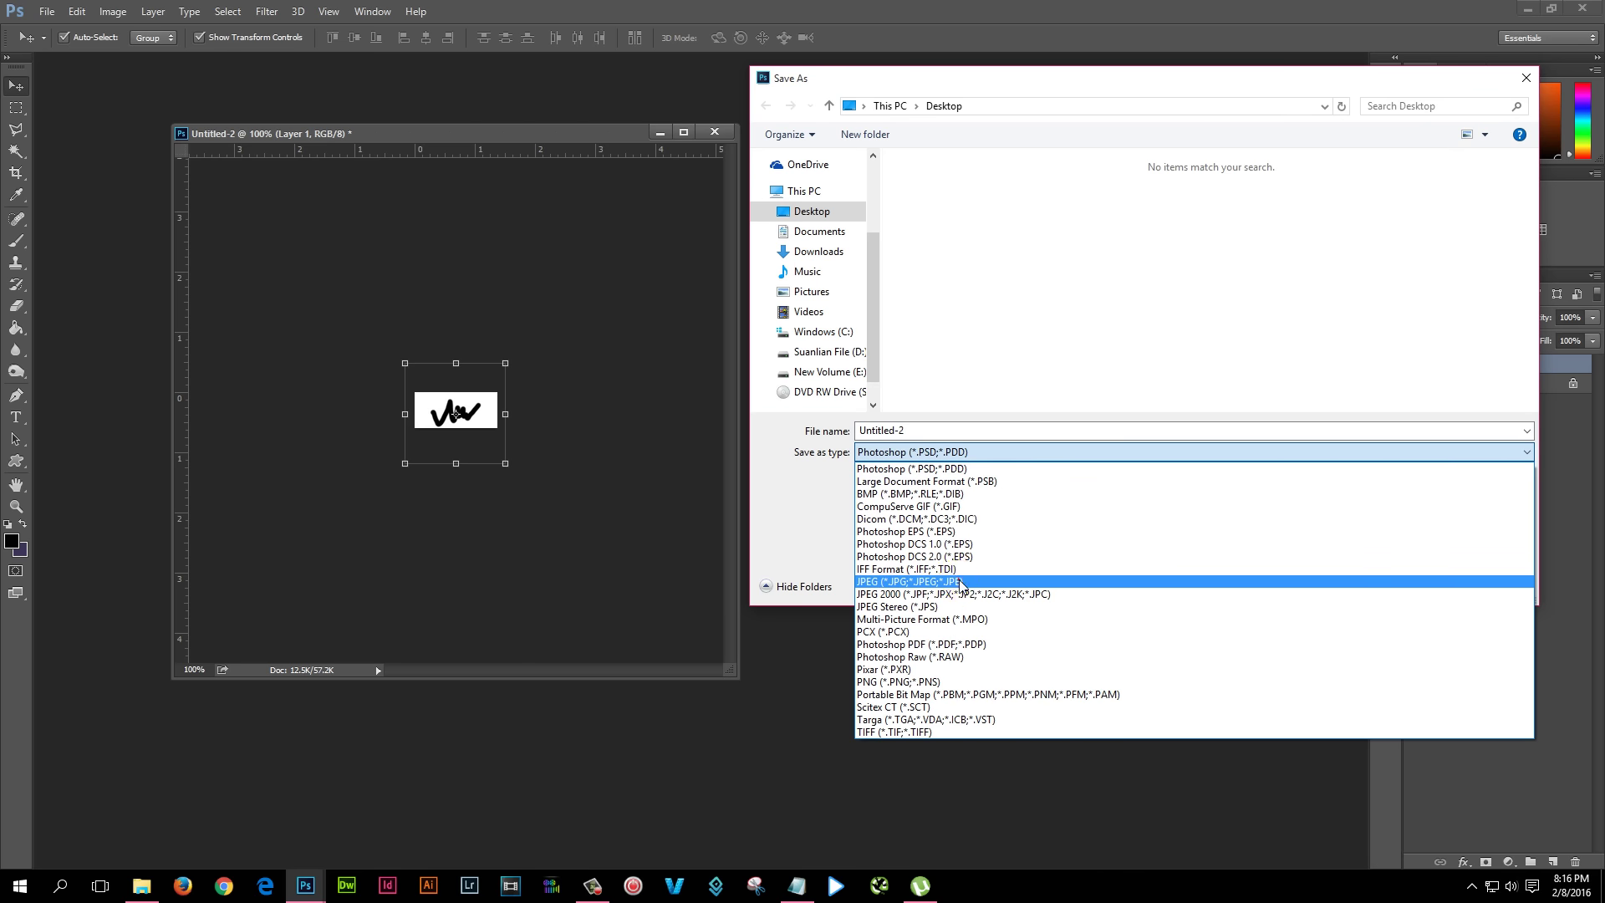
pyautogui.click(960, 582)
pyautogui.doubleClick(943, 429)
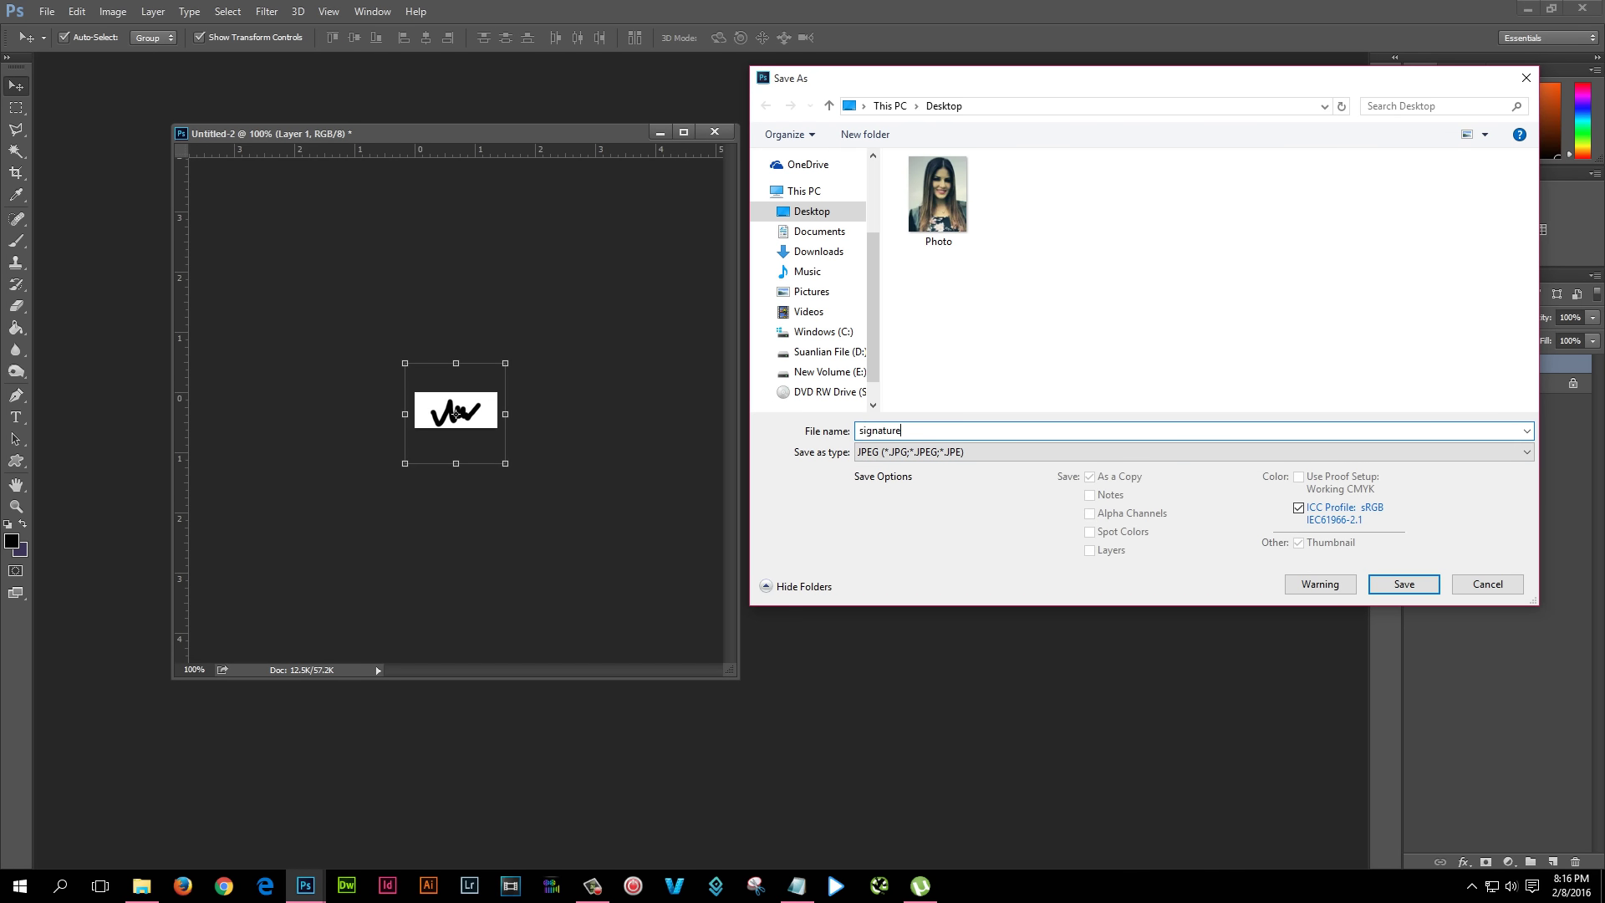
pyautogui.click(1383, 580)
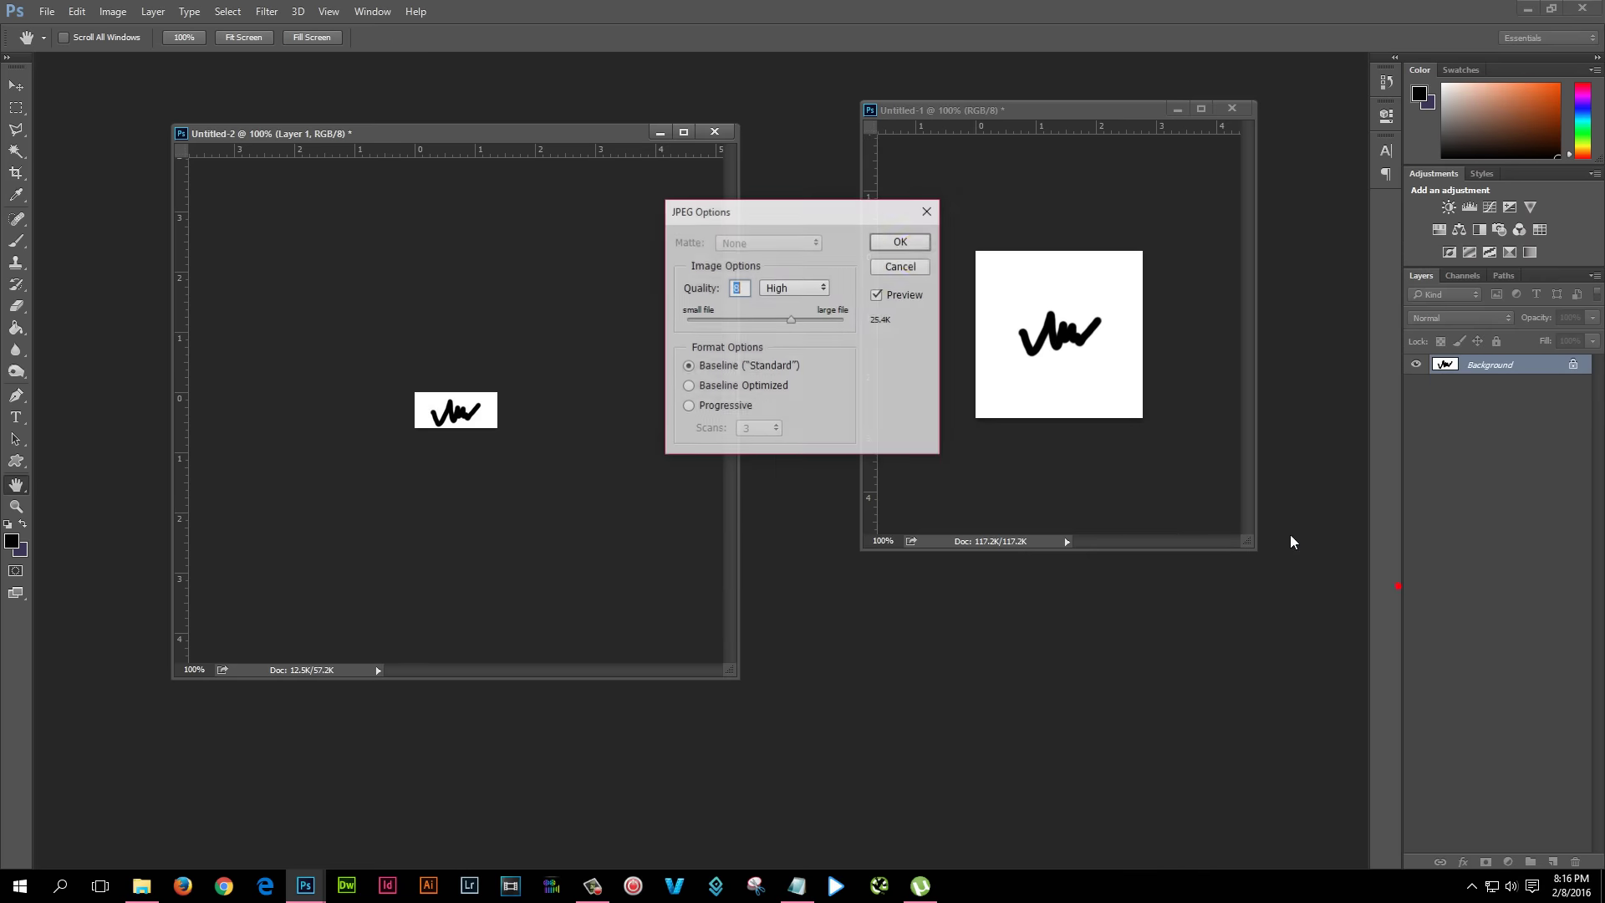
# Choose the JPEG quality level and finish saving the signature file
pyautogui.click(747, 287)
pyautogui.click(784, 288)
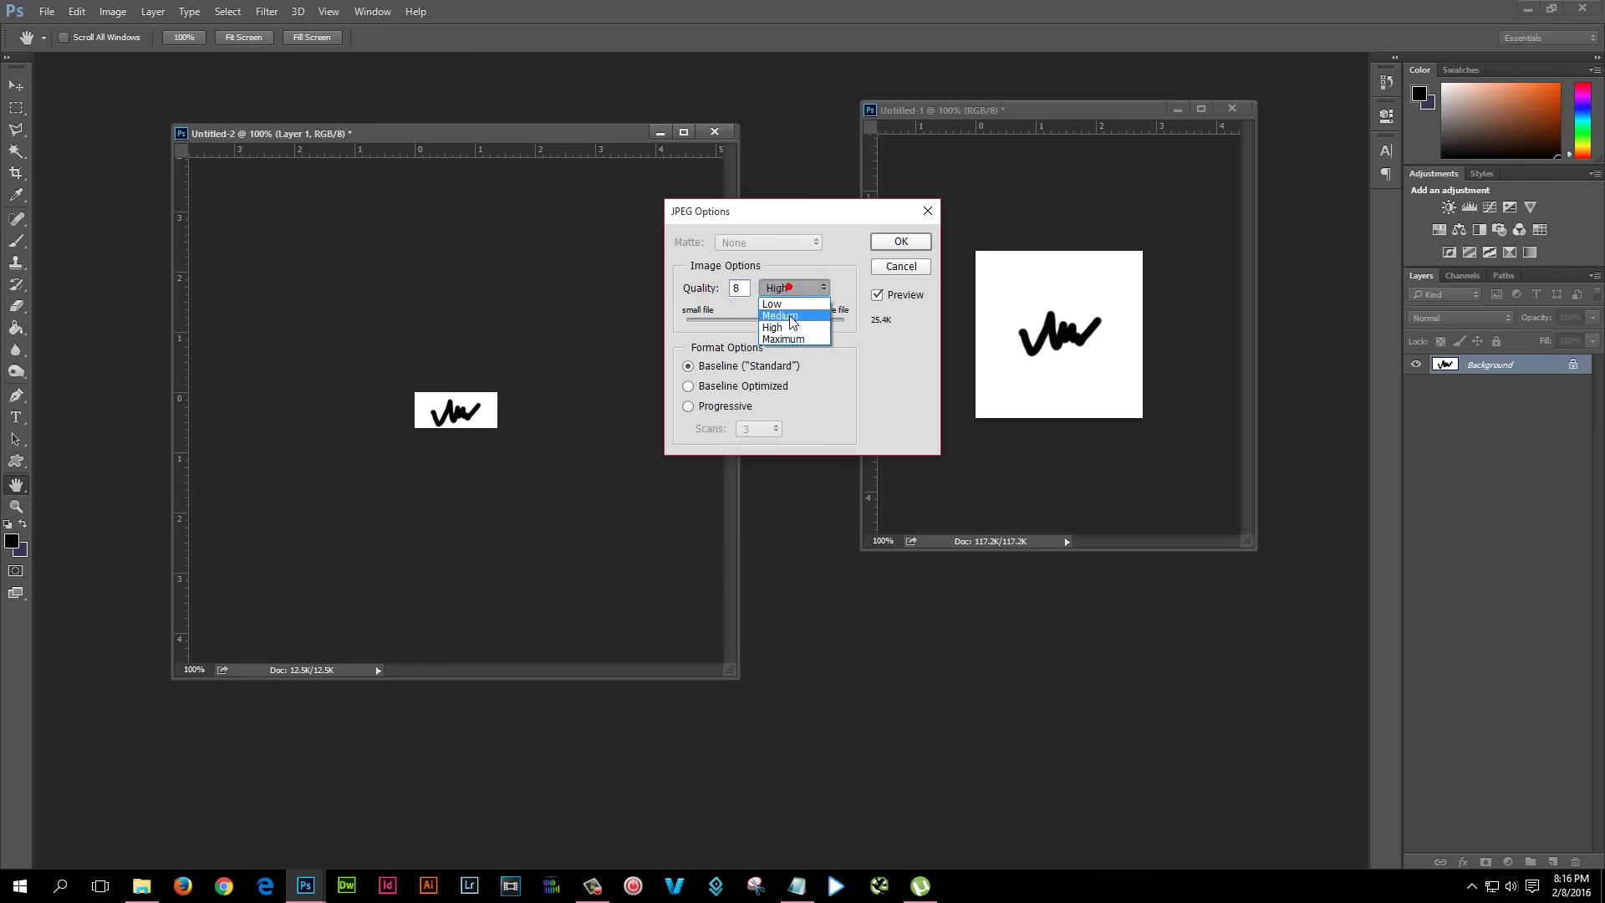
pyautogui.click(799, 334)
pyautogui.click(918, 239)
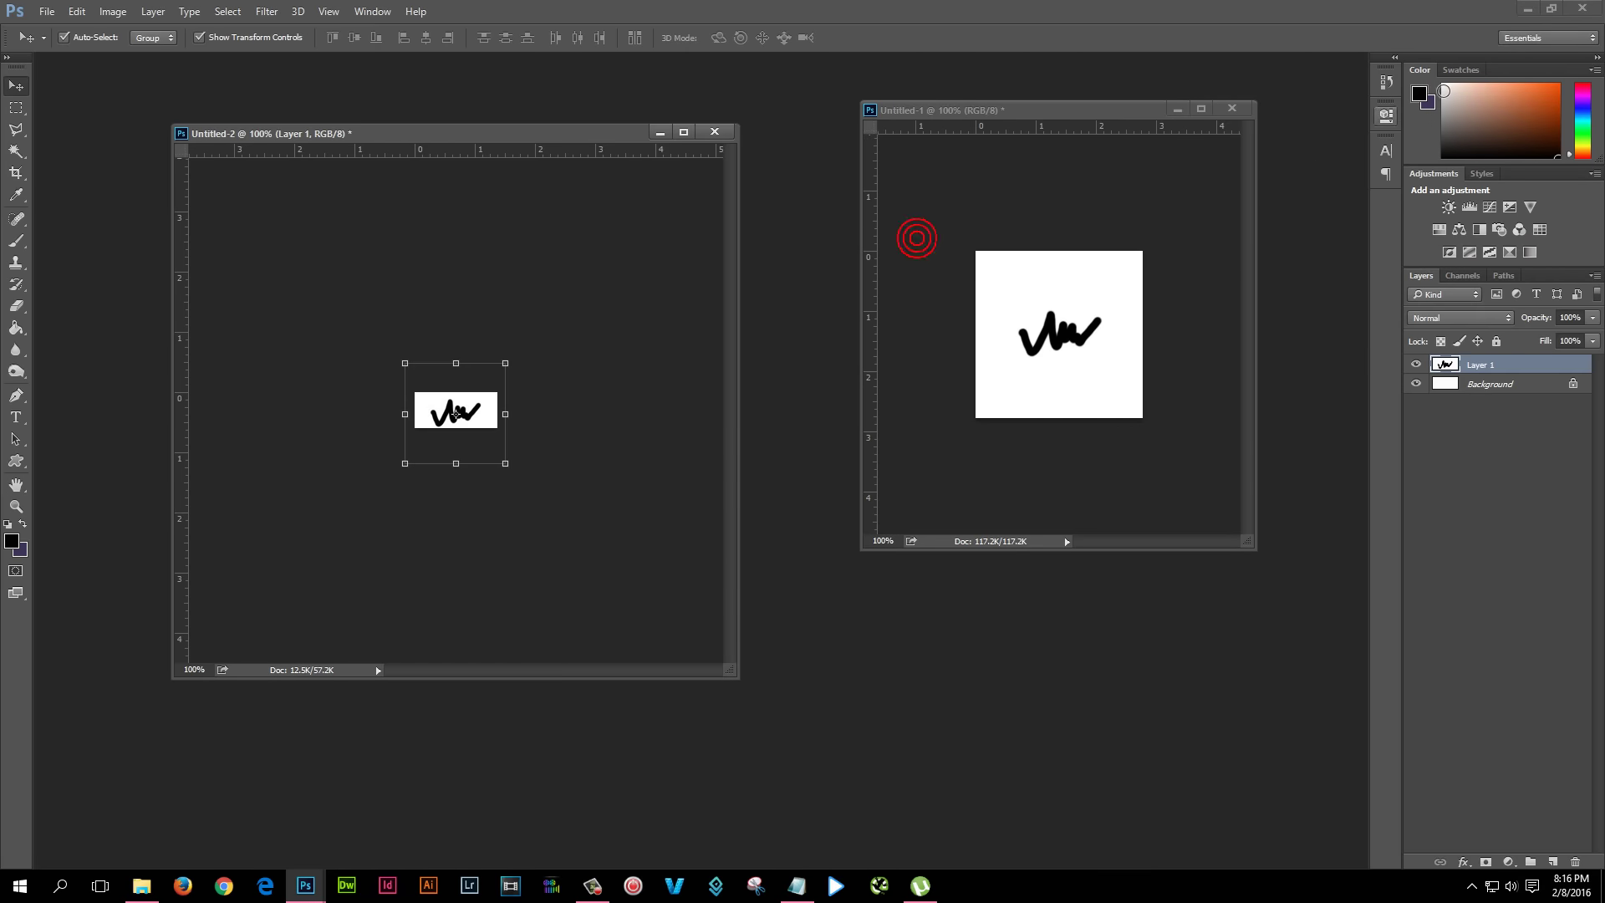
# View the saved signature file from the desktop, close the viewer and return to Photoshop
pyautogui.click(1526, 9)
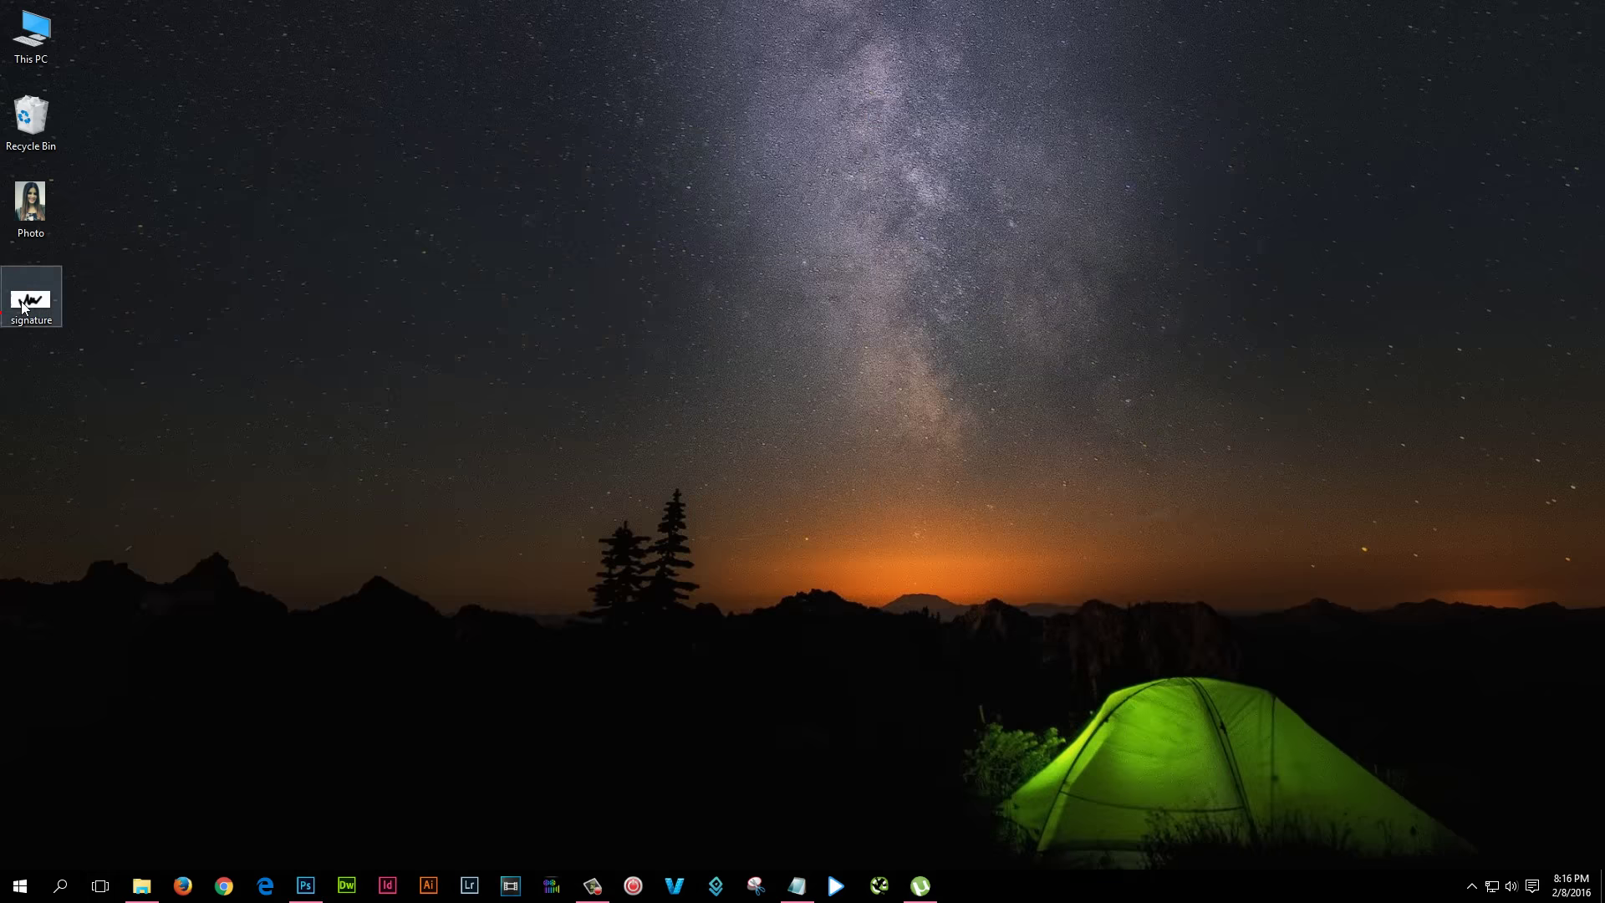
pyautogui.doubleClick(31, 297)
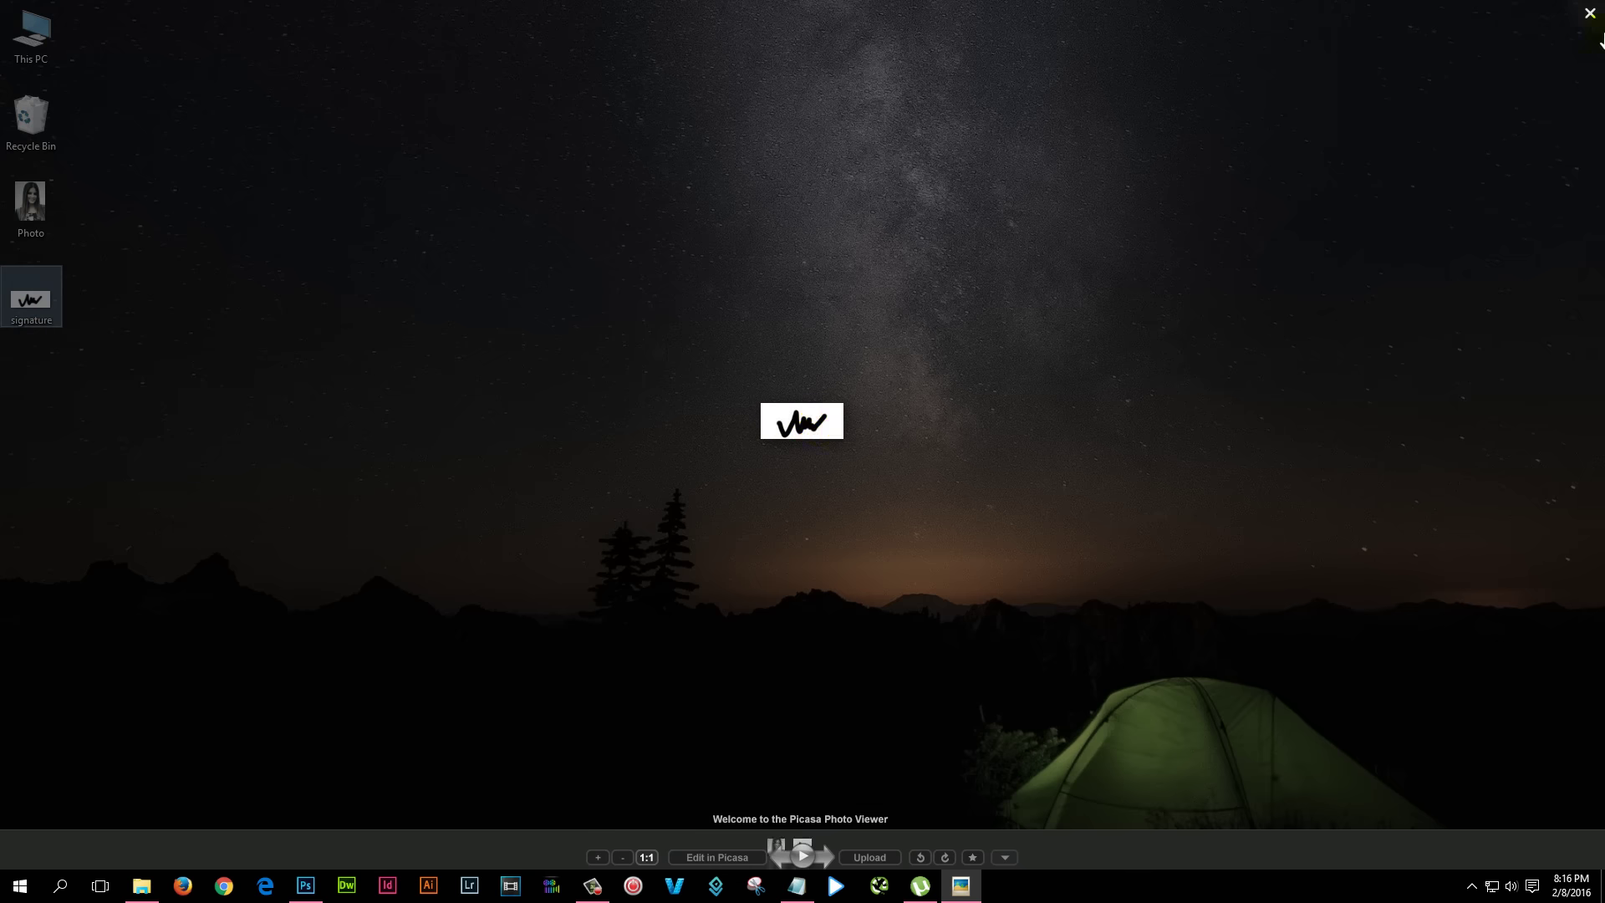
pyautogui.click(410, 819)
pyautogui.click(305, 888)
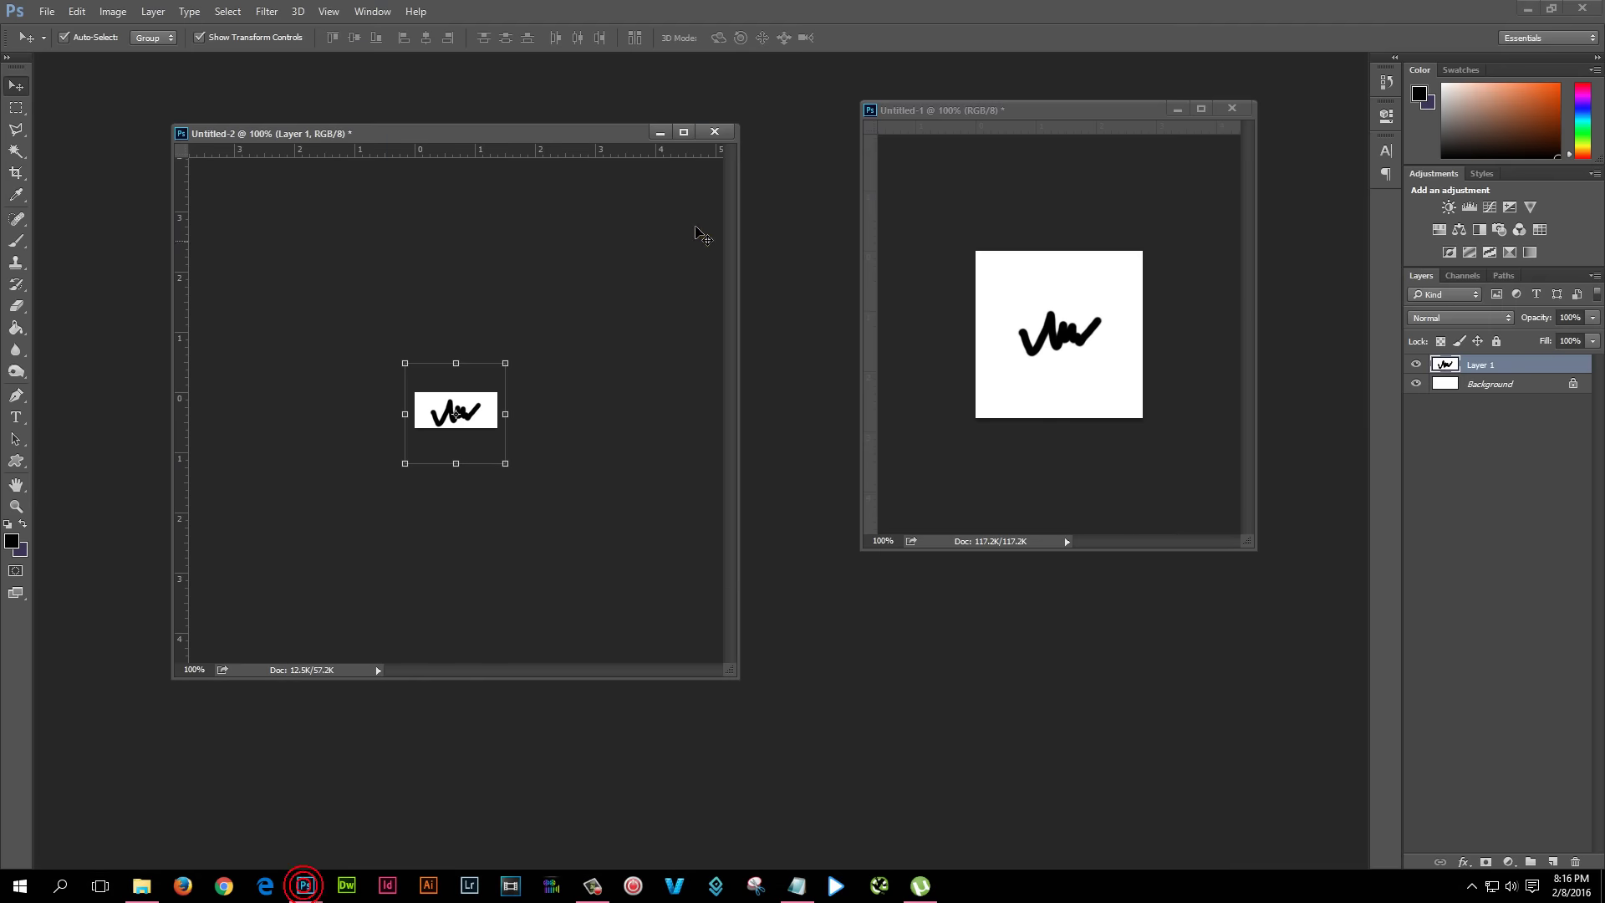
# Close the resized signature document and the original signature document without saving changes
pyautogui.click(715, 132)
pyautogui.click(777, 347)
pyautogui.click(1232, 109)
pyautogui.click(783, 336)
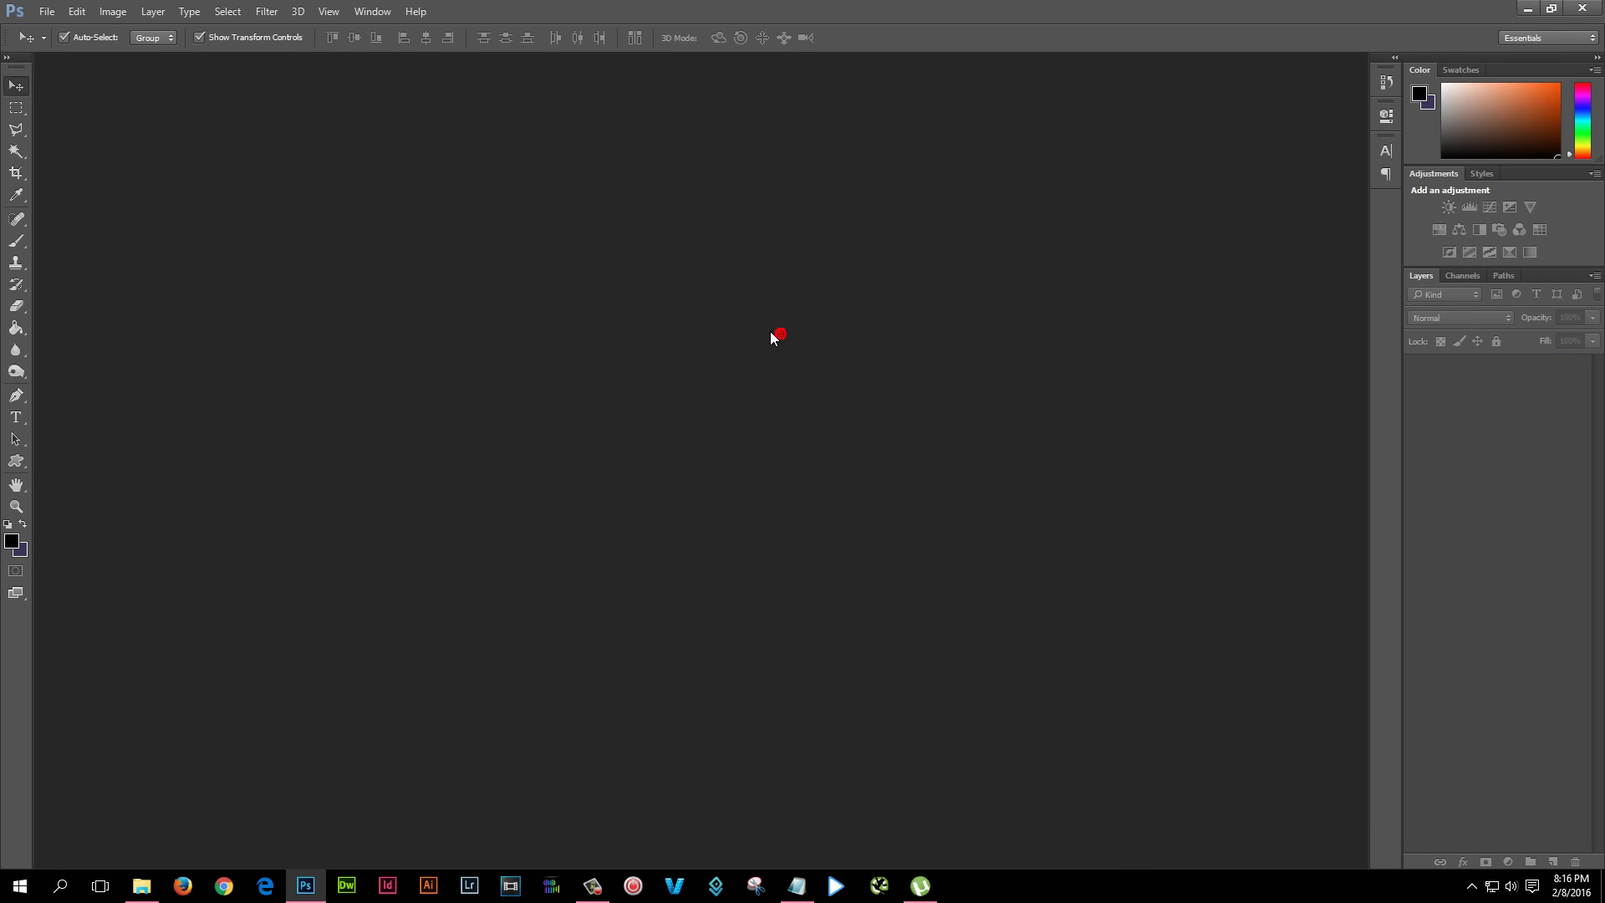
# Read the required width and height of the entire combined image in the Notepad notes and return to Photoshop
pyautogui.click(796, 885)
pyautogui.moveTo(400, 612); pyautogui.dragTo(778, 605)
pyautogui.moveTo(895, 606); pyautogui.dragTo(1046, 605)
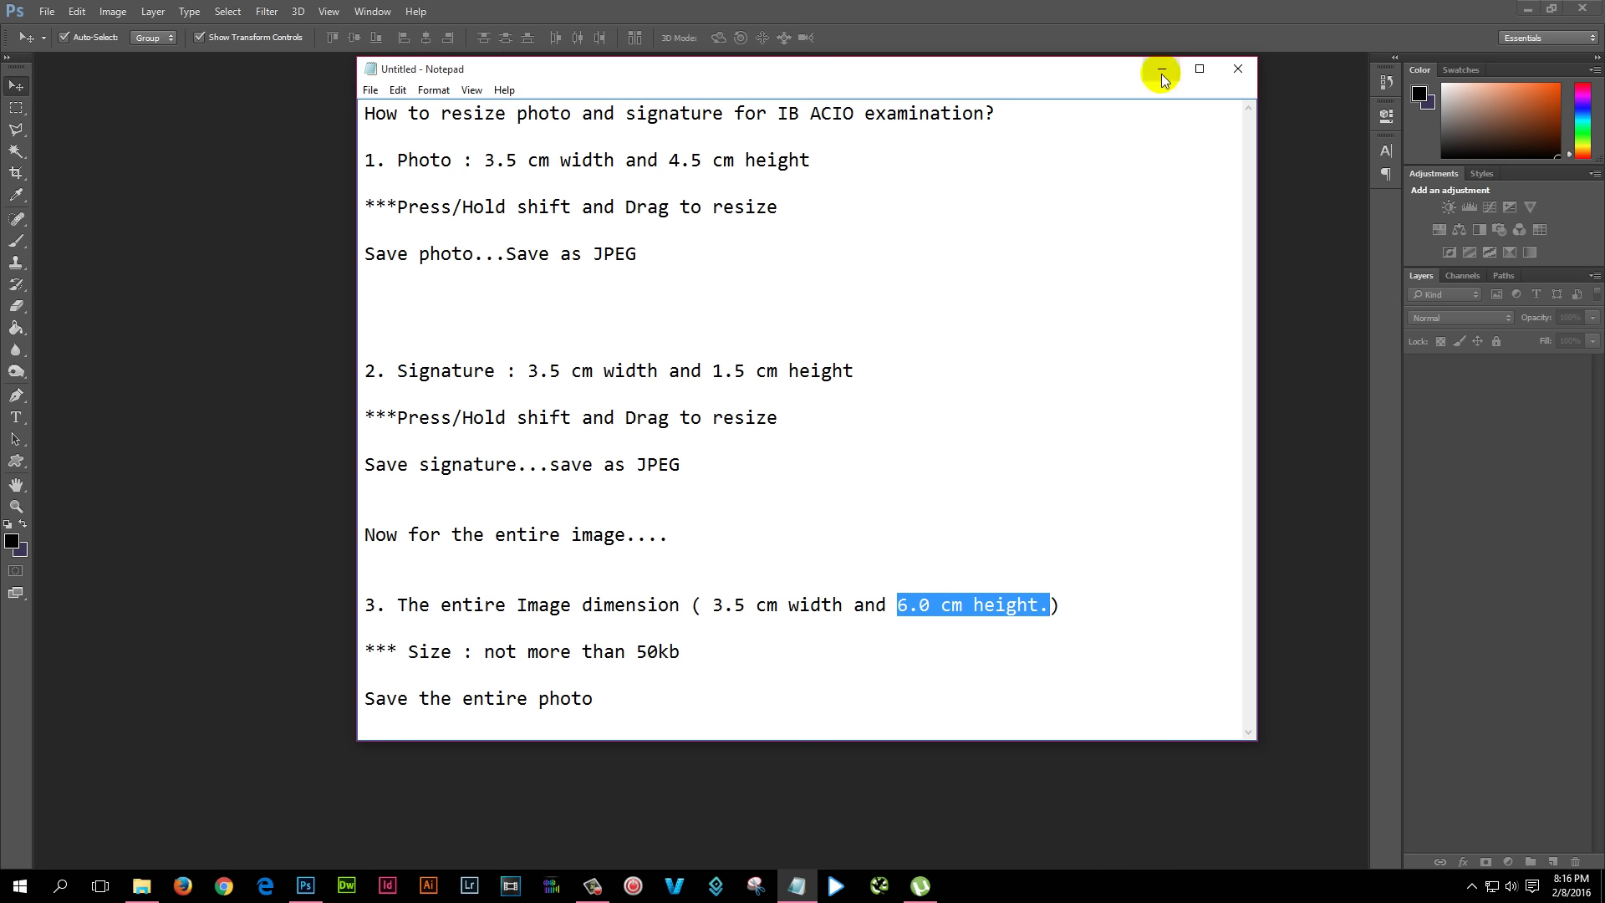
pyautogui.click(809, 606)
pyautogui.moveTo(713, 605); pyautogui.dragTo(1050, 607)
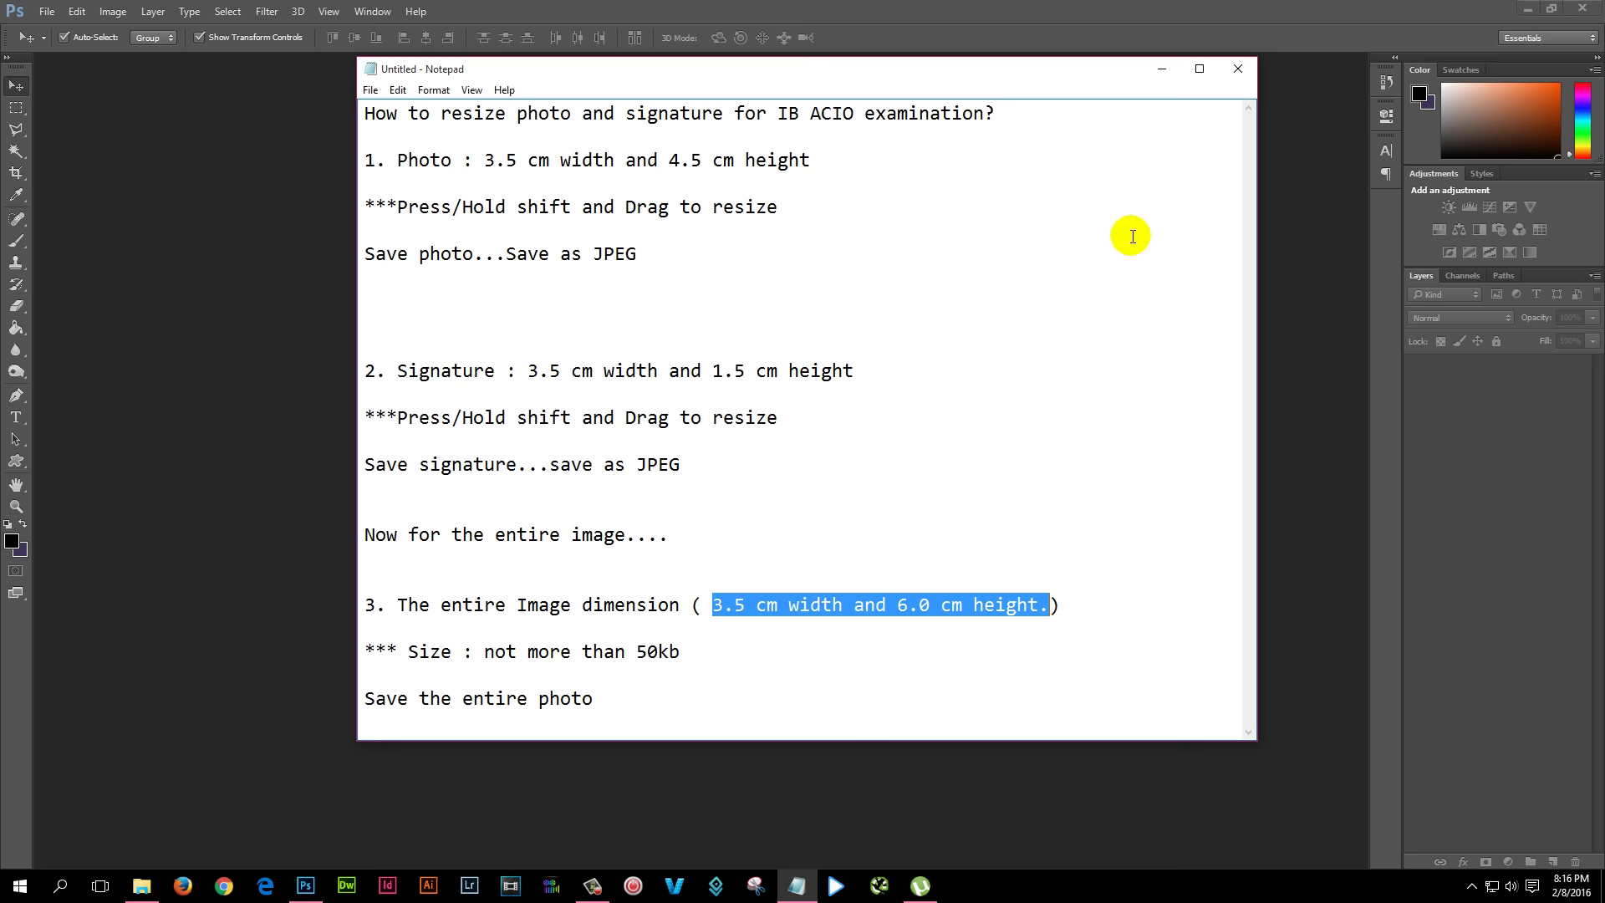
pyautogui.click(1158, 67)
# Start a new document and set its width to 3.5 centimeters
pyautogui.click(38, 12)
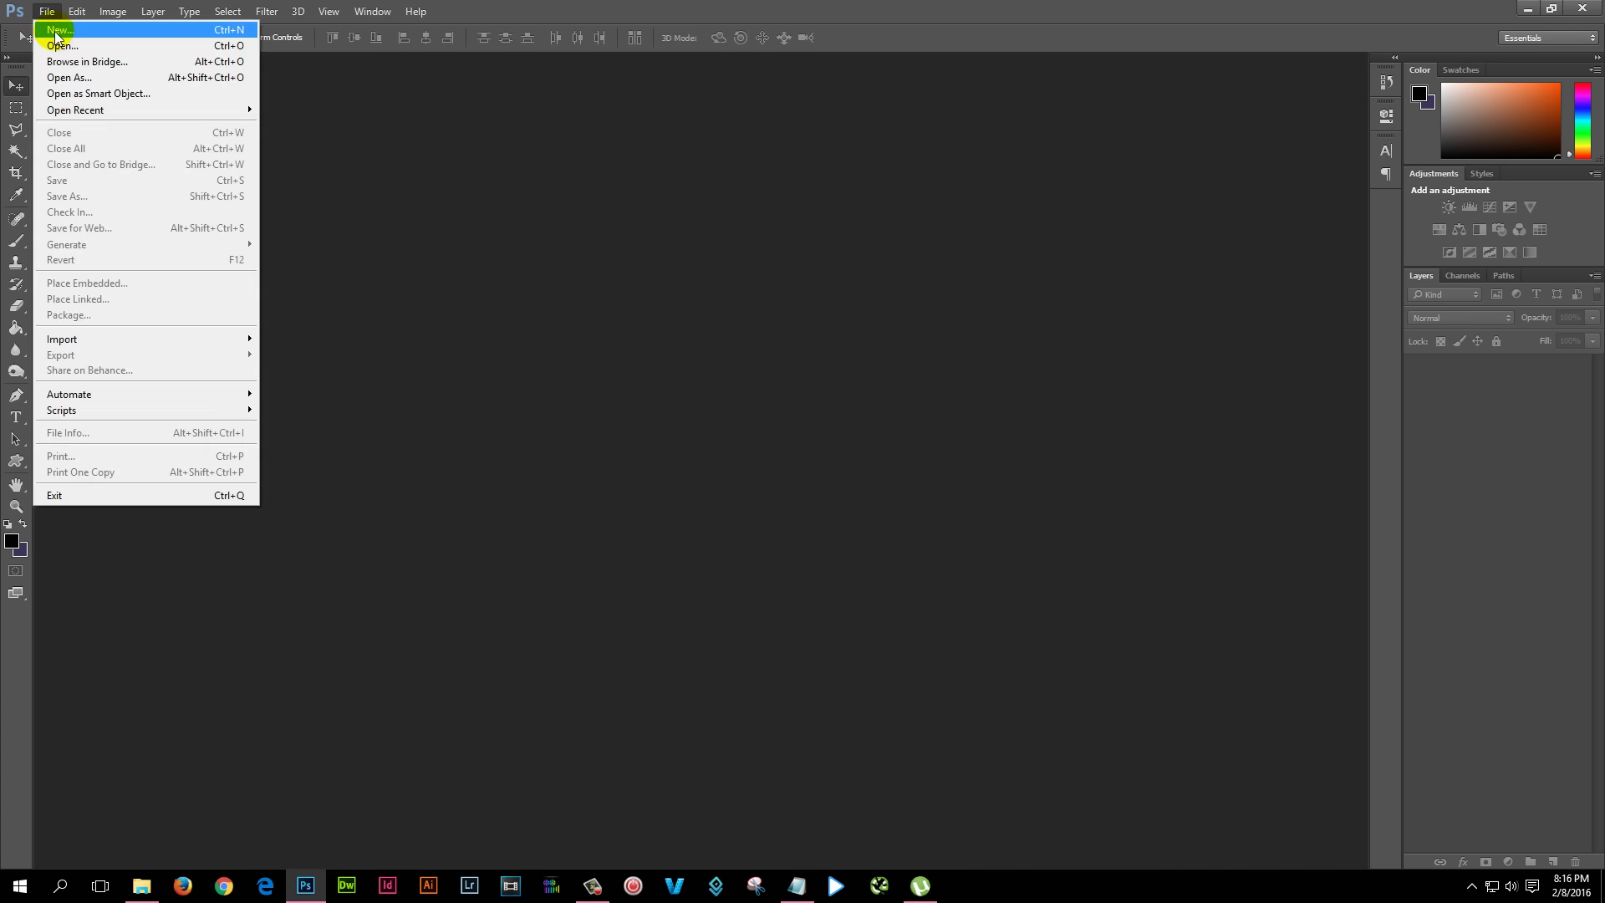
pyautogui.click(87, 30)
pyautogui.doubleClick(478, 273)
pyautogui.write('3.5')
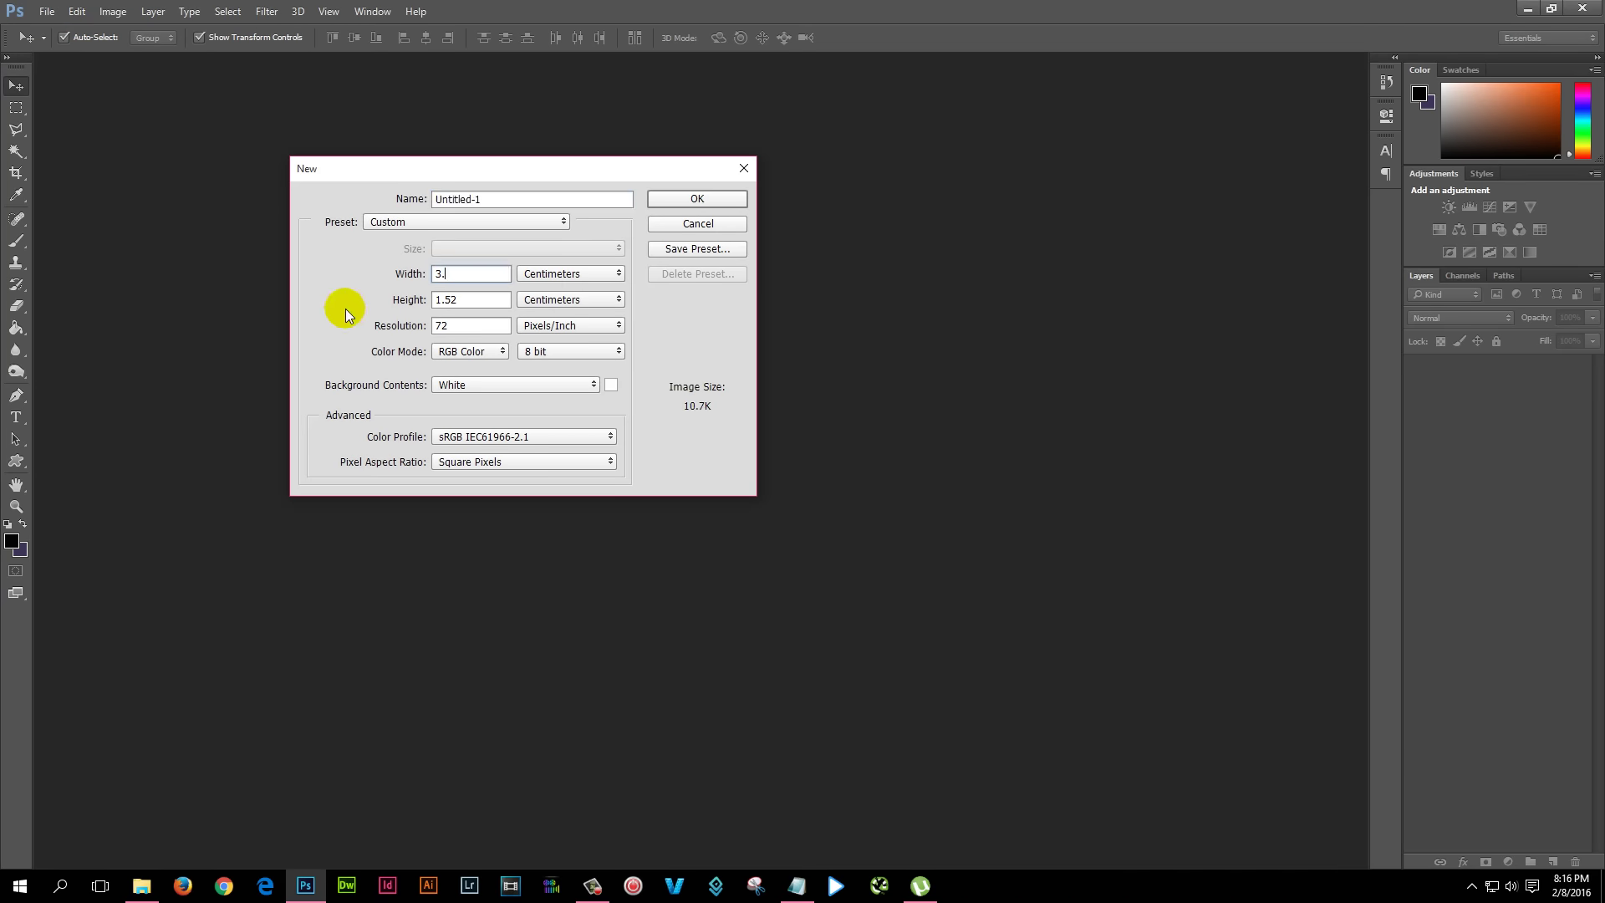
pyautogui.click(570, 273)
pyautogui.click(553, 320)
# Set the new document's height to 6.0 centimeters and create it at 72 pixels/inch with a white background
pyautogui.doubleClick(452, 298)
pyautogui.write('6.0')
pyautogui.doubleClick(480, 303)
pyautogui.click(477, 302)
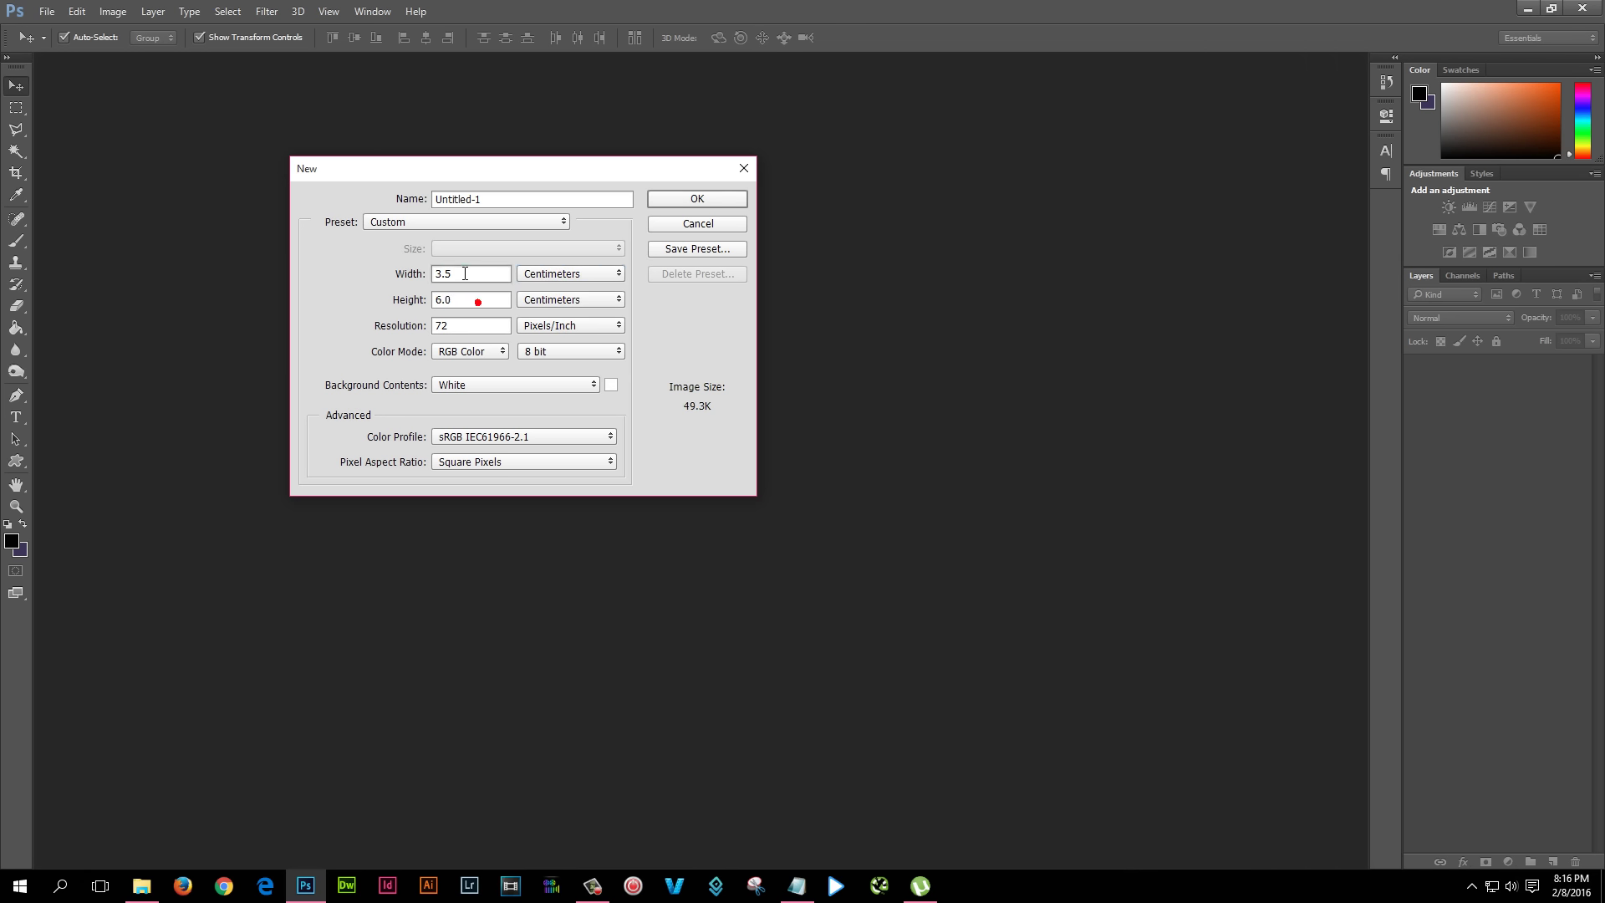
pyautogui.click(573, 270)
pyautogui.click(560, 316)
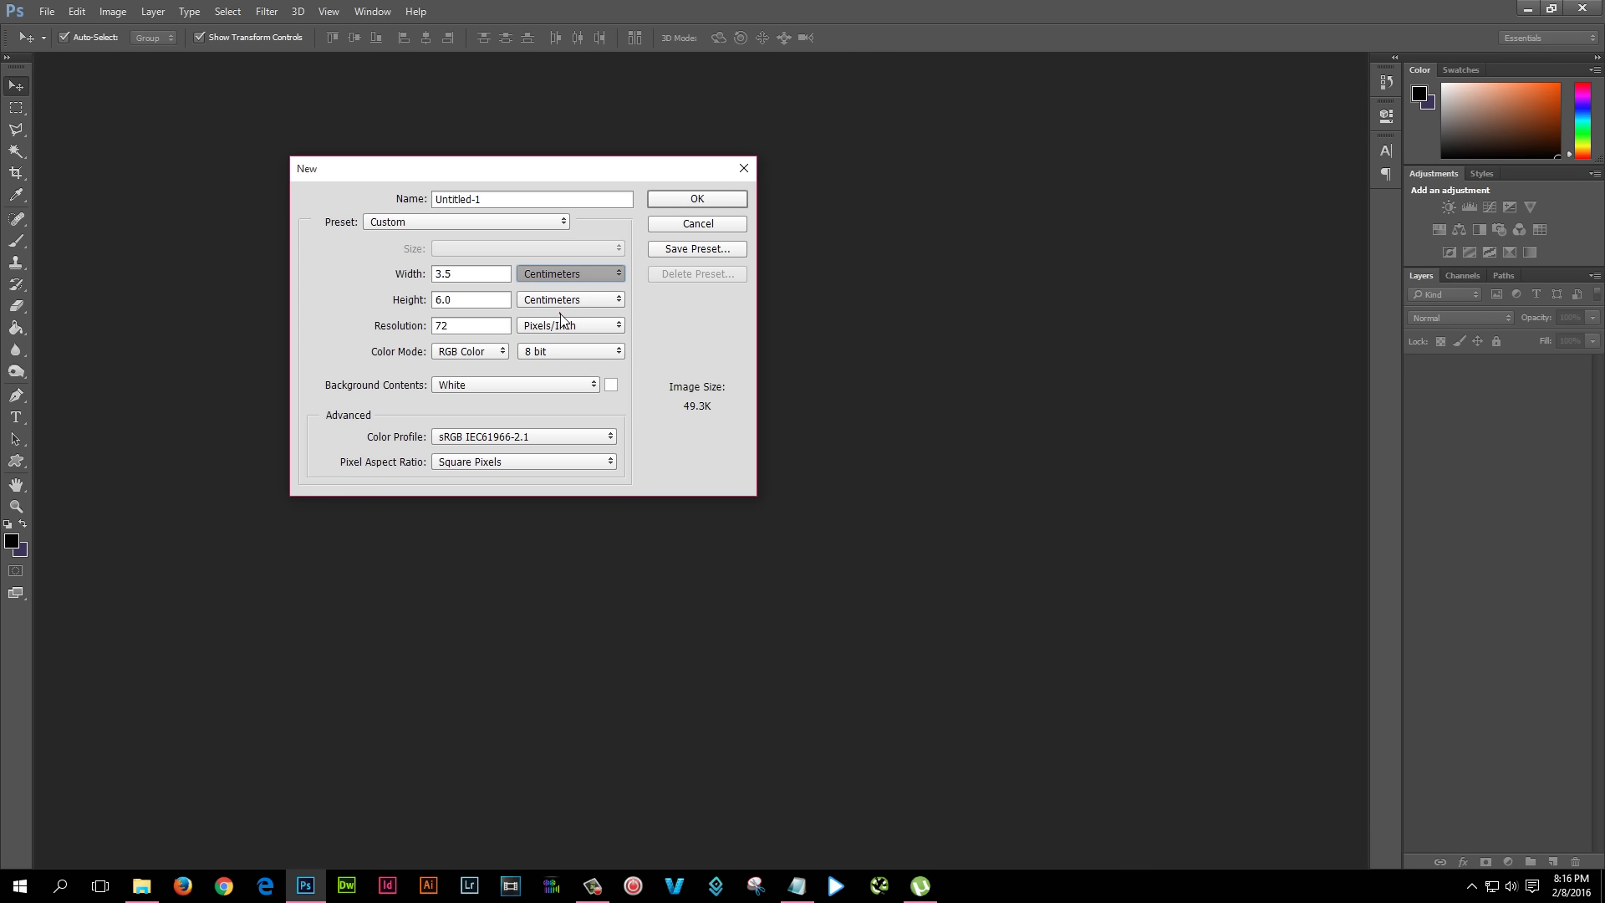
pyautogui.click(565, 301)
pyautogui.click(566, 334)
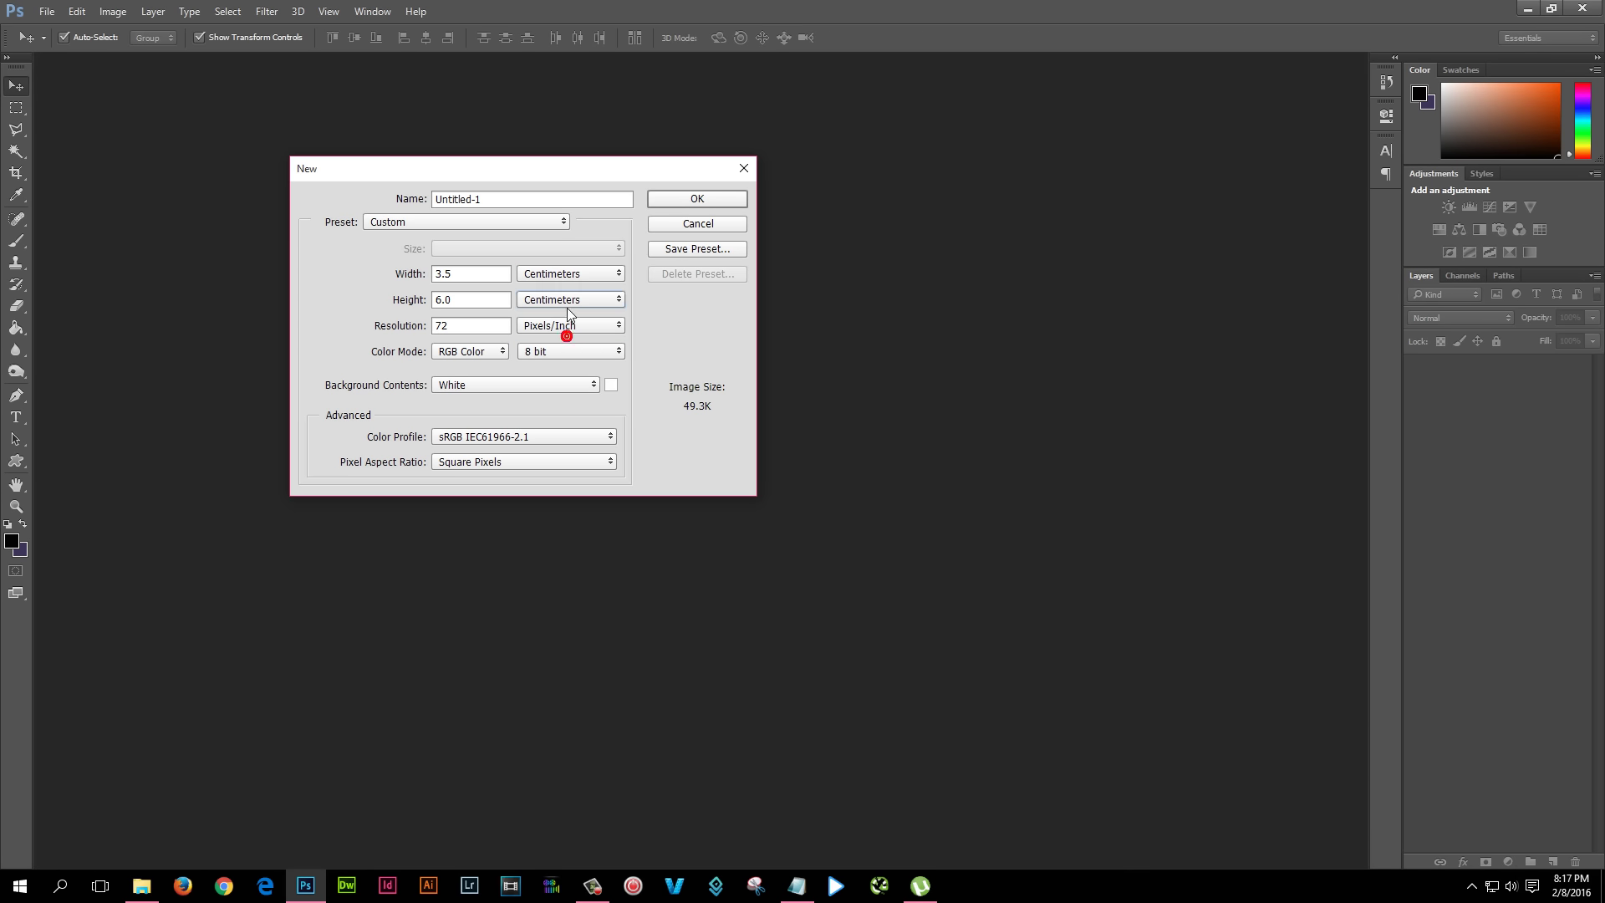
pyautogui.click(707, 203)
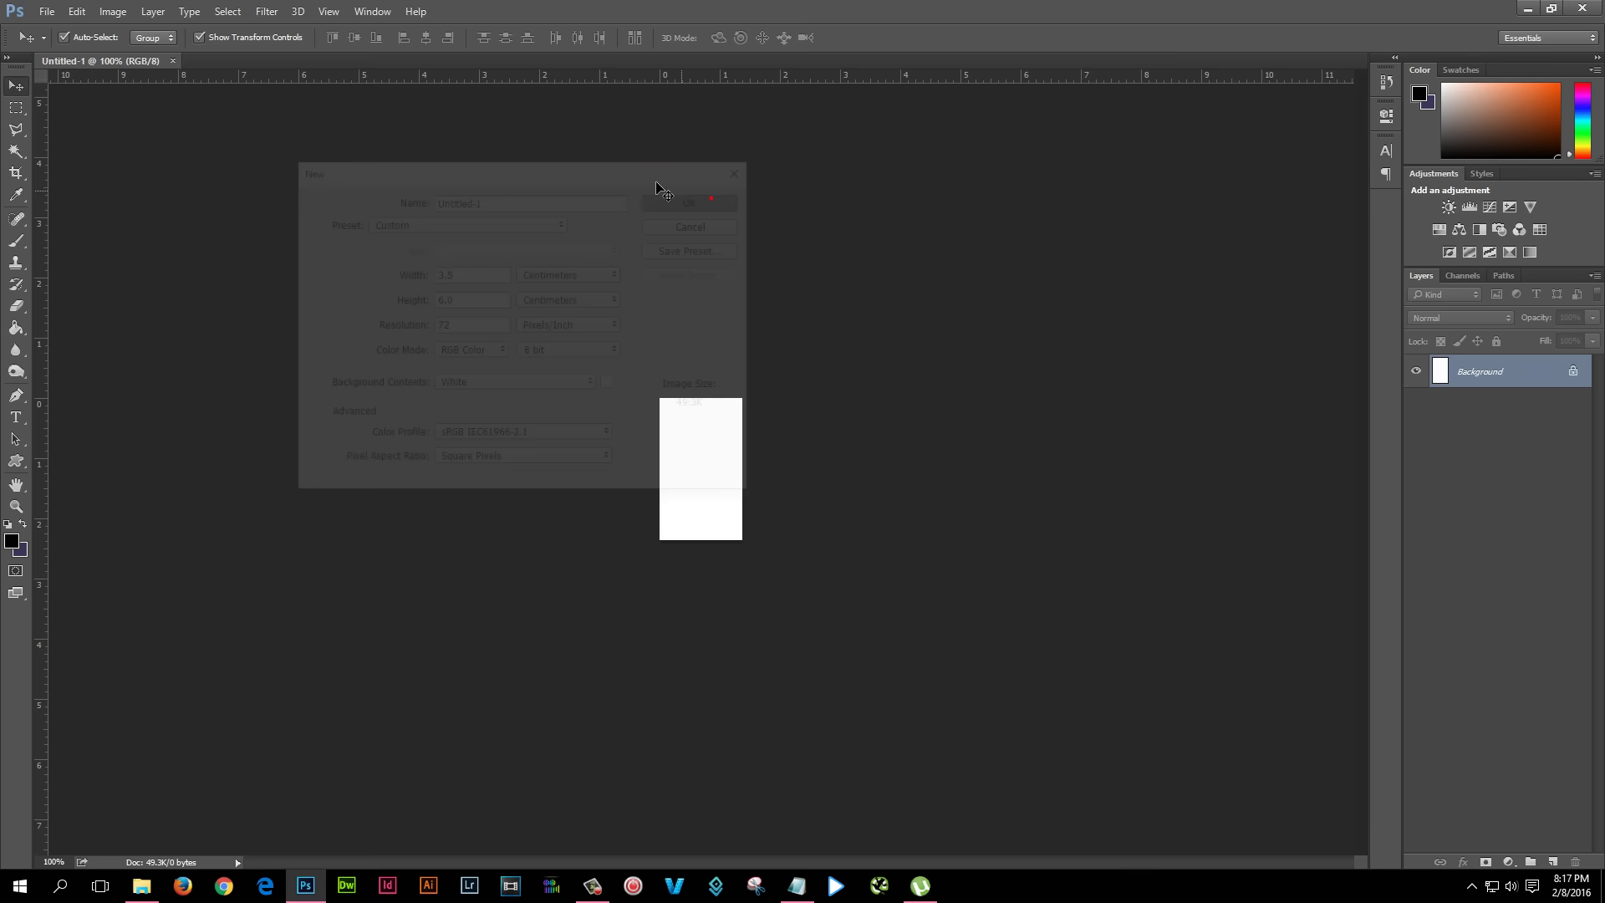
# Float the blank document in an enlarged window and open the desktop Photo file in its own floating window
pyautogui.moveTo(113, 61); pyautogui.dragTo(306, 257)
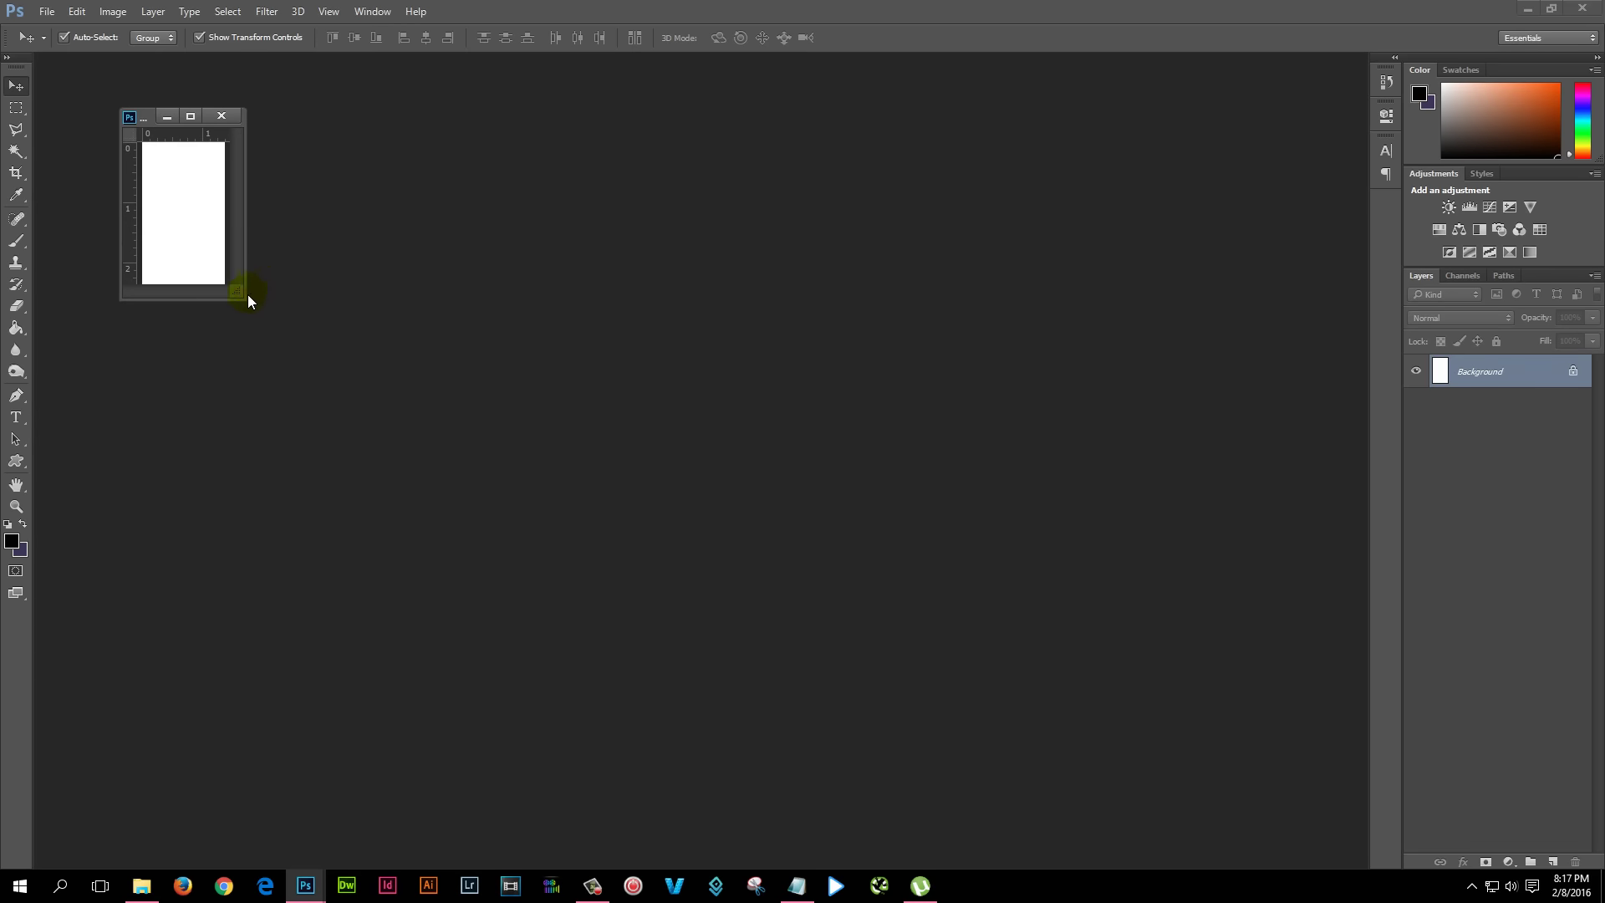
pyautogui.moveTo(277, 329); pyautogui.dragTo(565, 497)
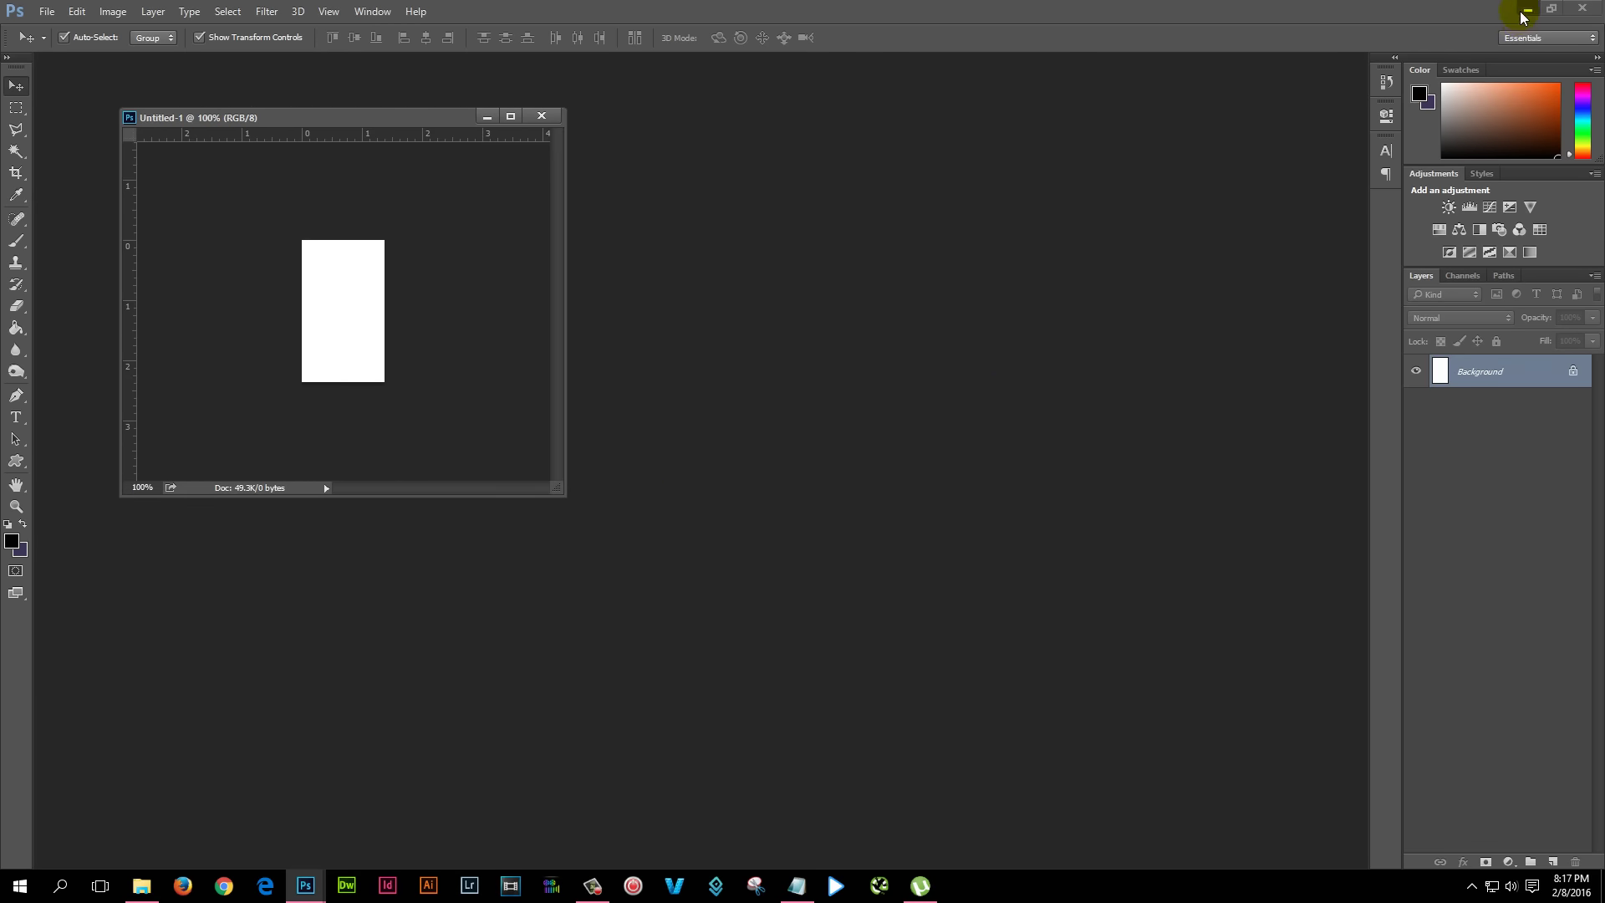
pyautogui.click(1525, 10)
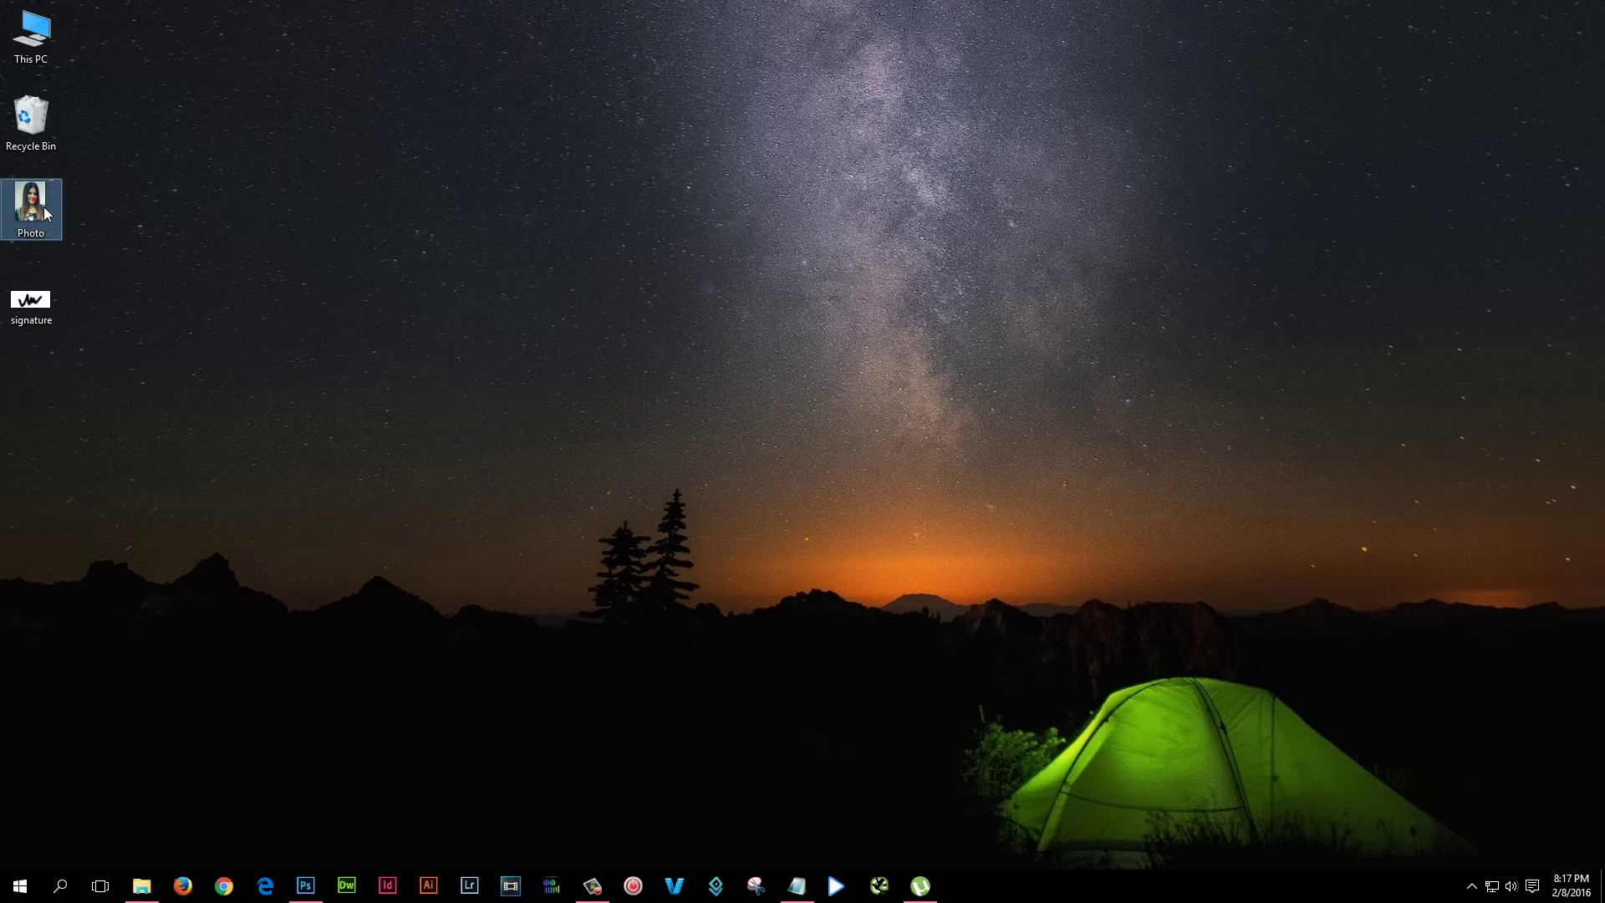
pyautogui.moveTo(345, 575); pyautogui.dragTo(952, 439)
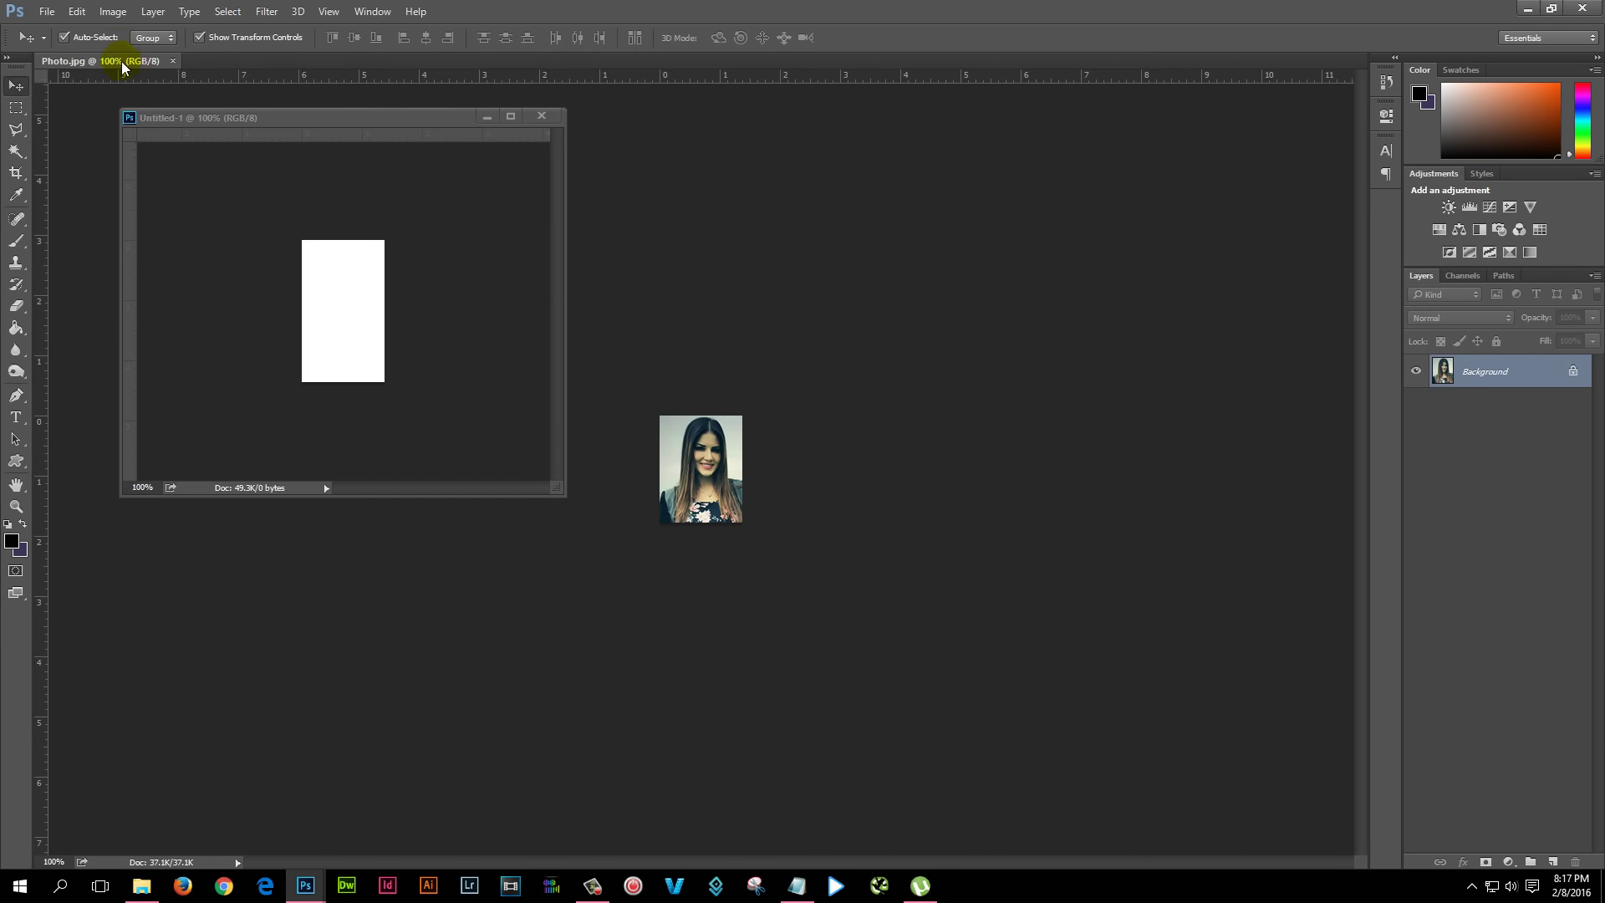
pyautogui.moveTo(123, 67); pyautogui.dragTo(728, 179)
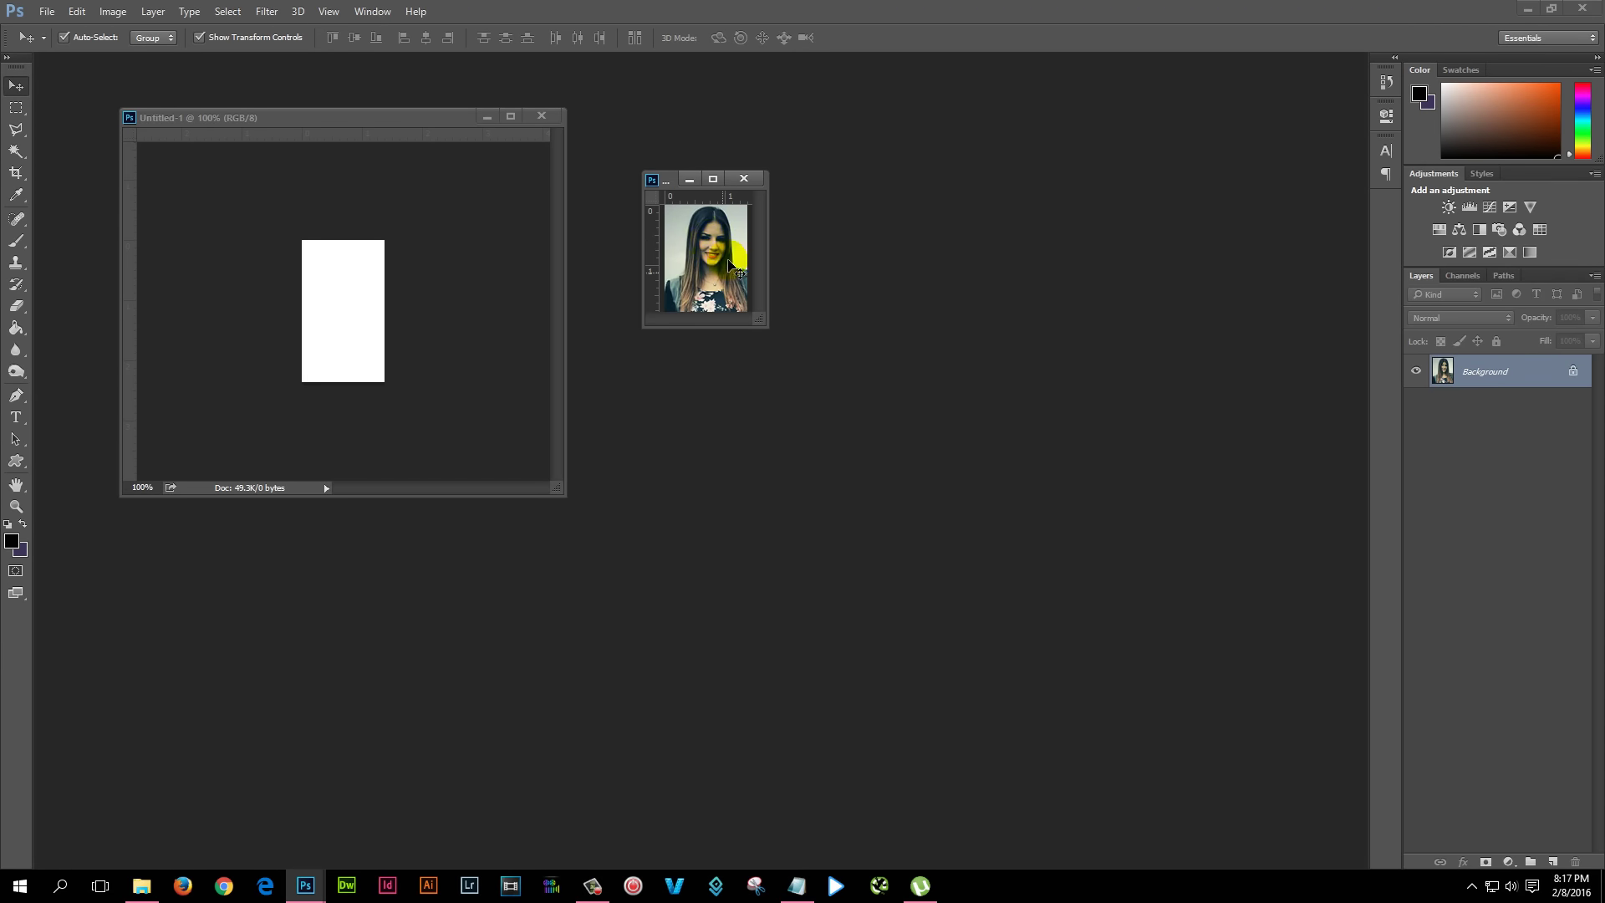
# Copy the photo into the blank document and align it flush with the upper edge of the canvas
pyautogui.moveTo(724, 251); pyautogui.dragTo(518, 268)
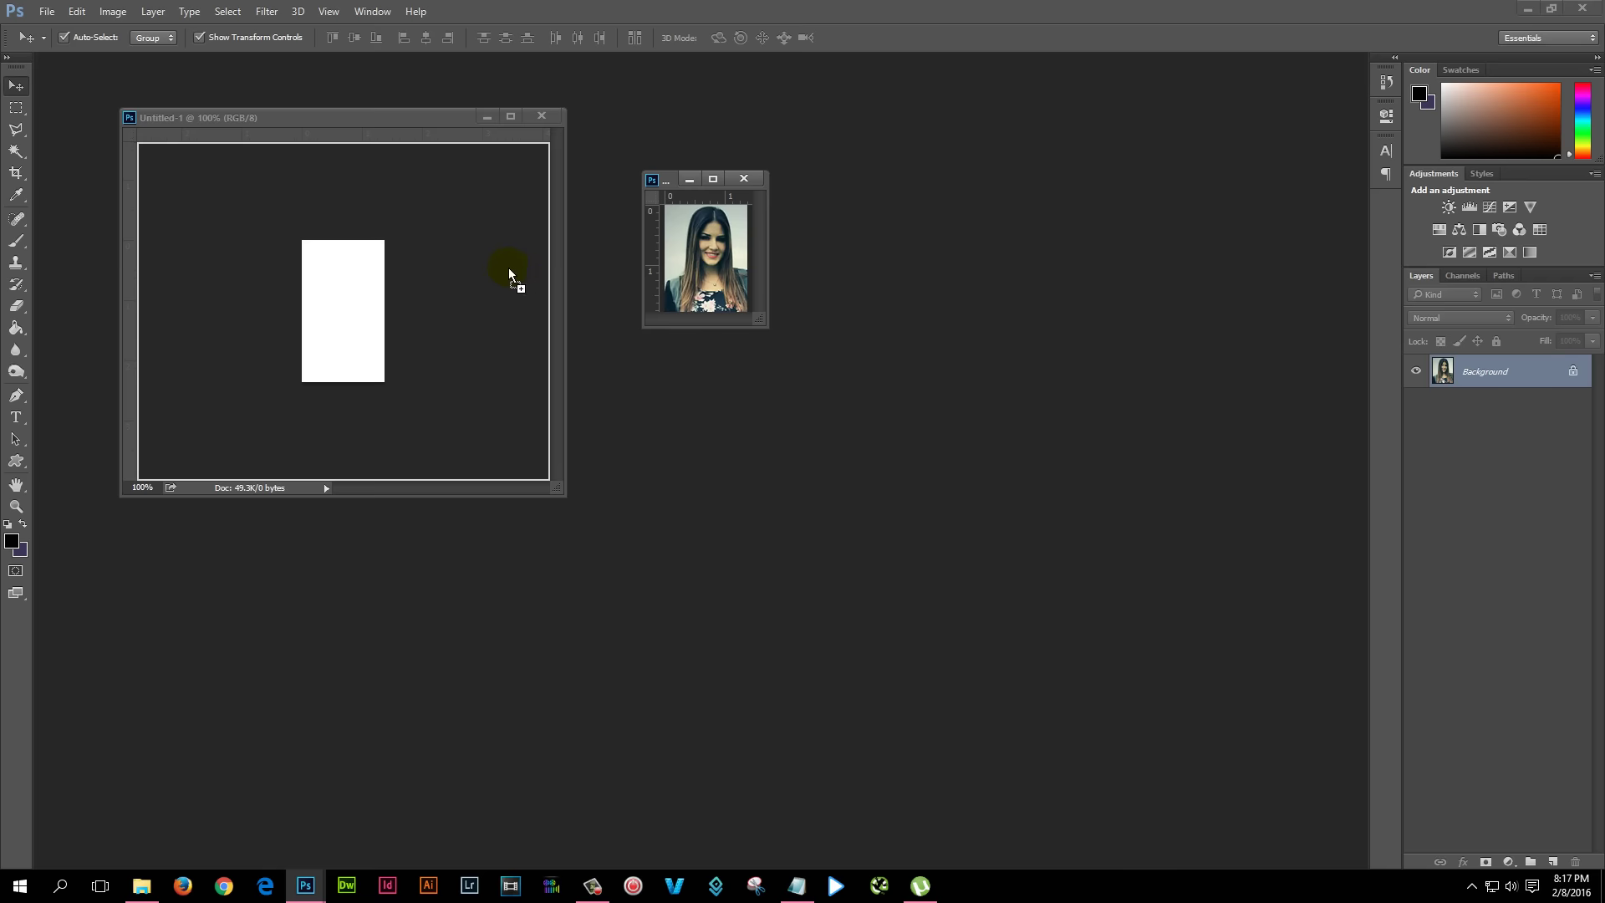
pyautogui.moveTo(362, 286); pyautogui.dragTo(349, 295)
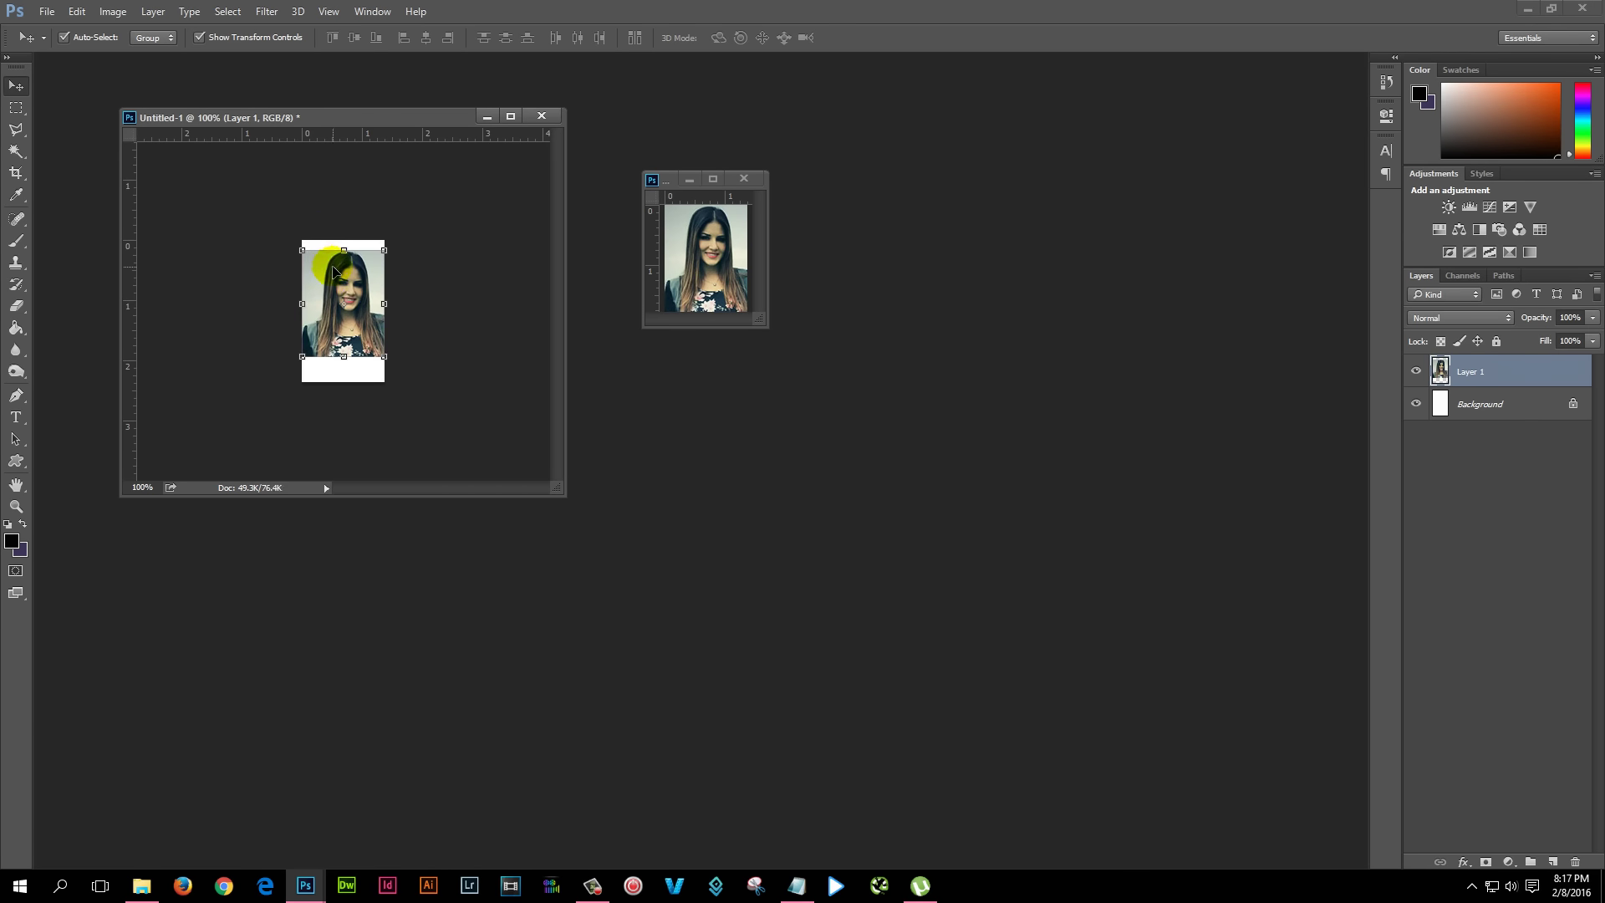
pyautogui.press('4')
pyautogui.press('0')
pyautogui.moveTo(351, 282); pyautogui.dragTo(352, 272)
pyautogui.click(418, 263)
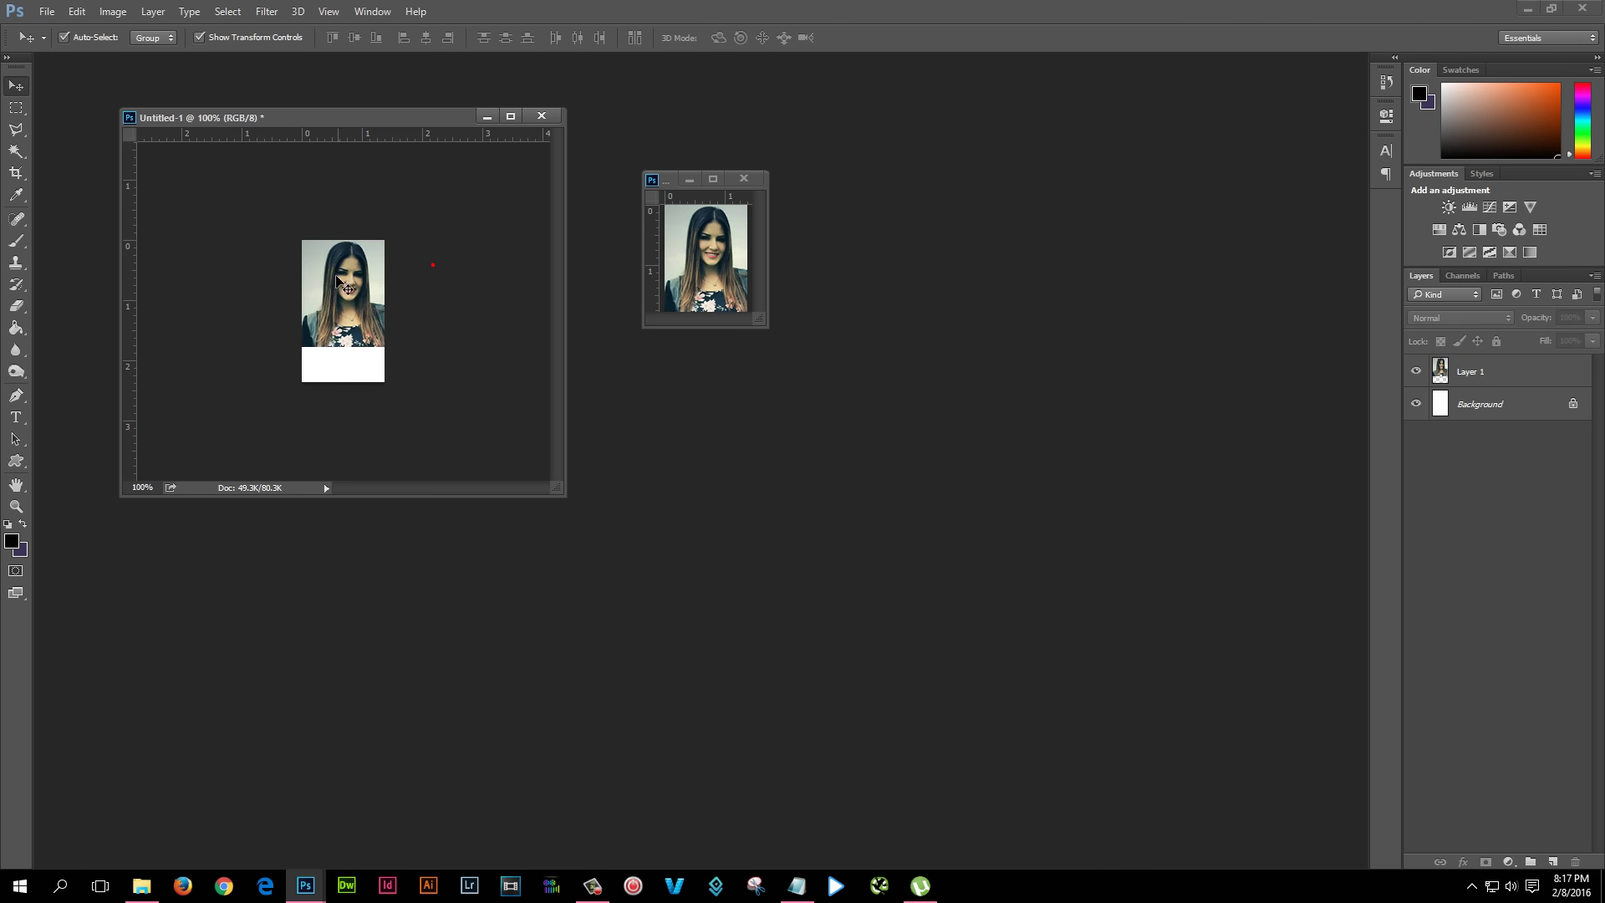
# Open the signature file from the desktop and float it in its own enlarged window beside the combined document
pyautogui.click(1526, 8)
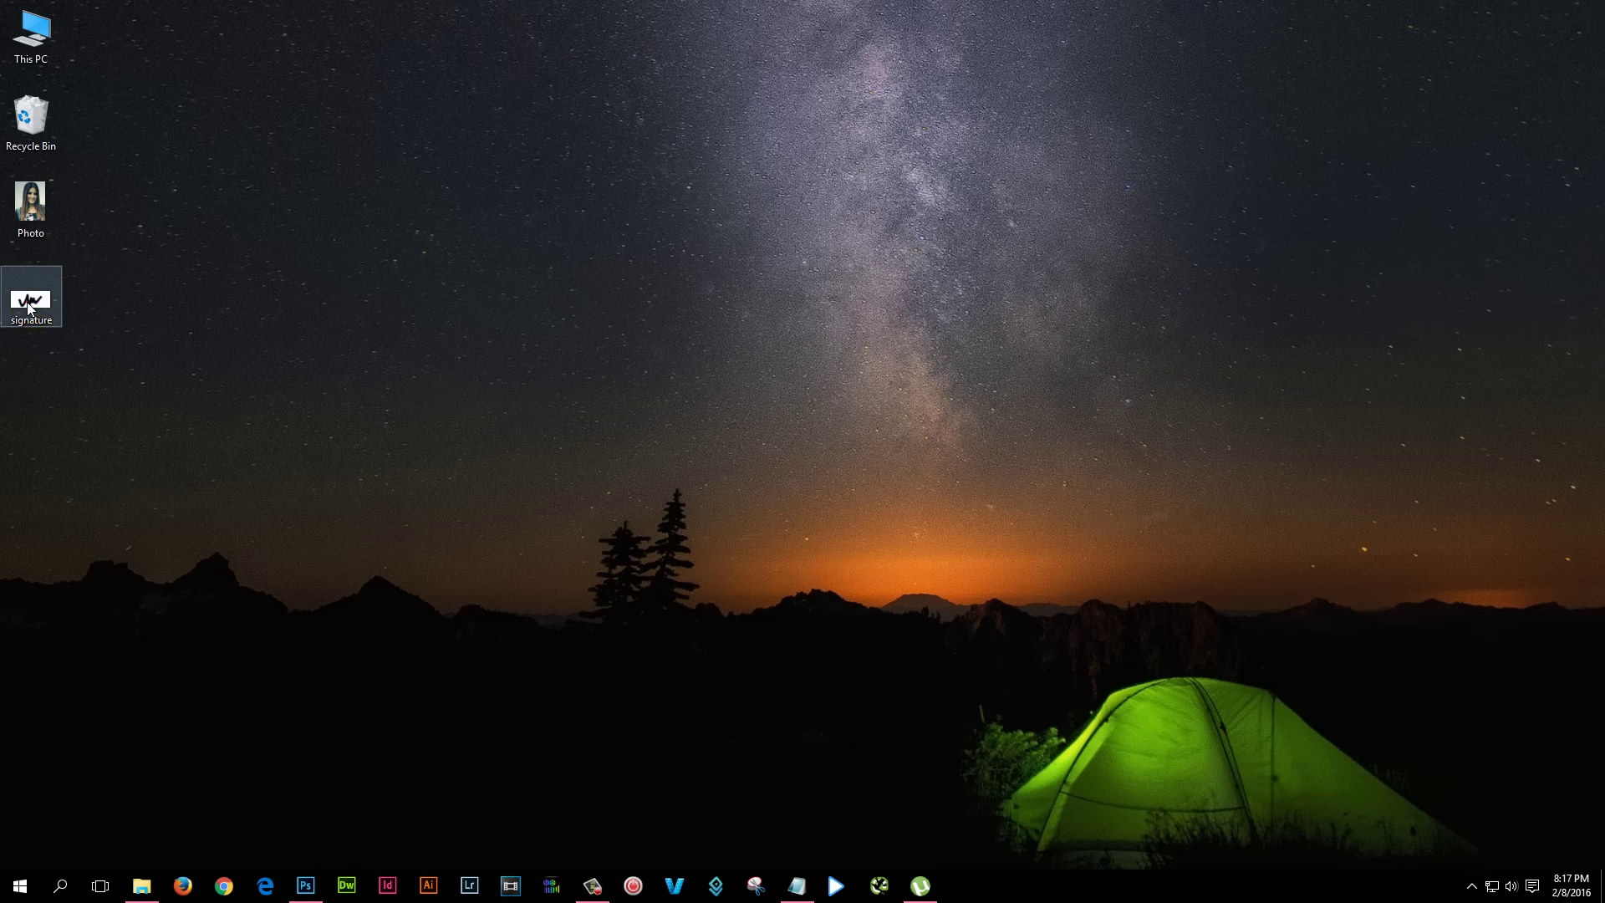
pyautogui.moveTo(264, 749)
pyautogui.mouseDown()
pyautogui.moveTo(307, 886)
pyautogui.moveTo(846, 602)
pyautogui.mouseUp()
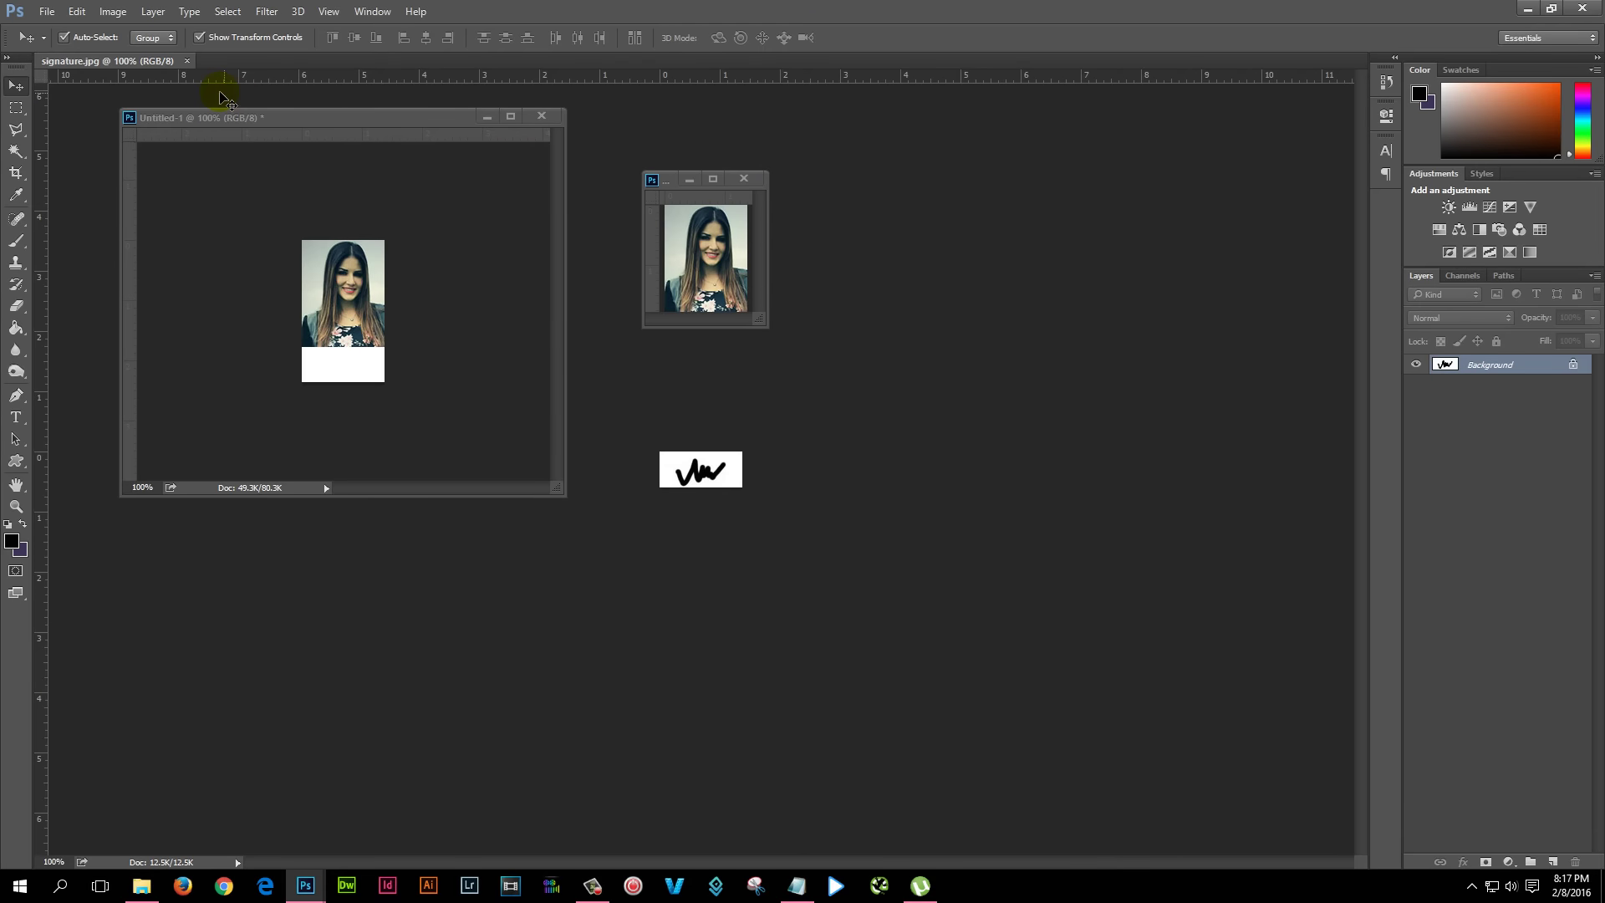
pyautogui.moveTo(179, 92); pyautogui.dragTo(799, 353)
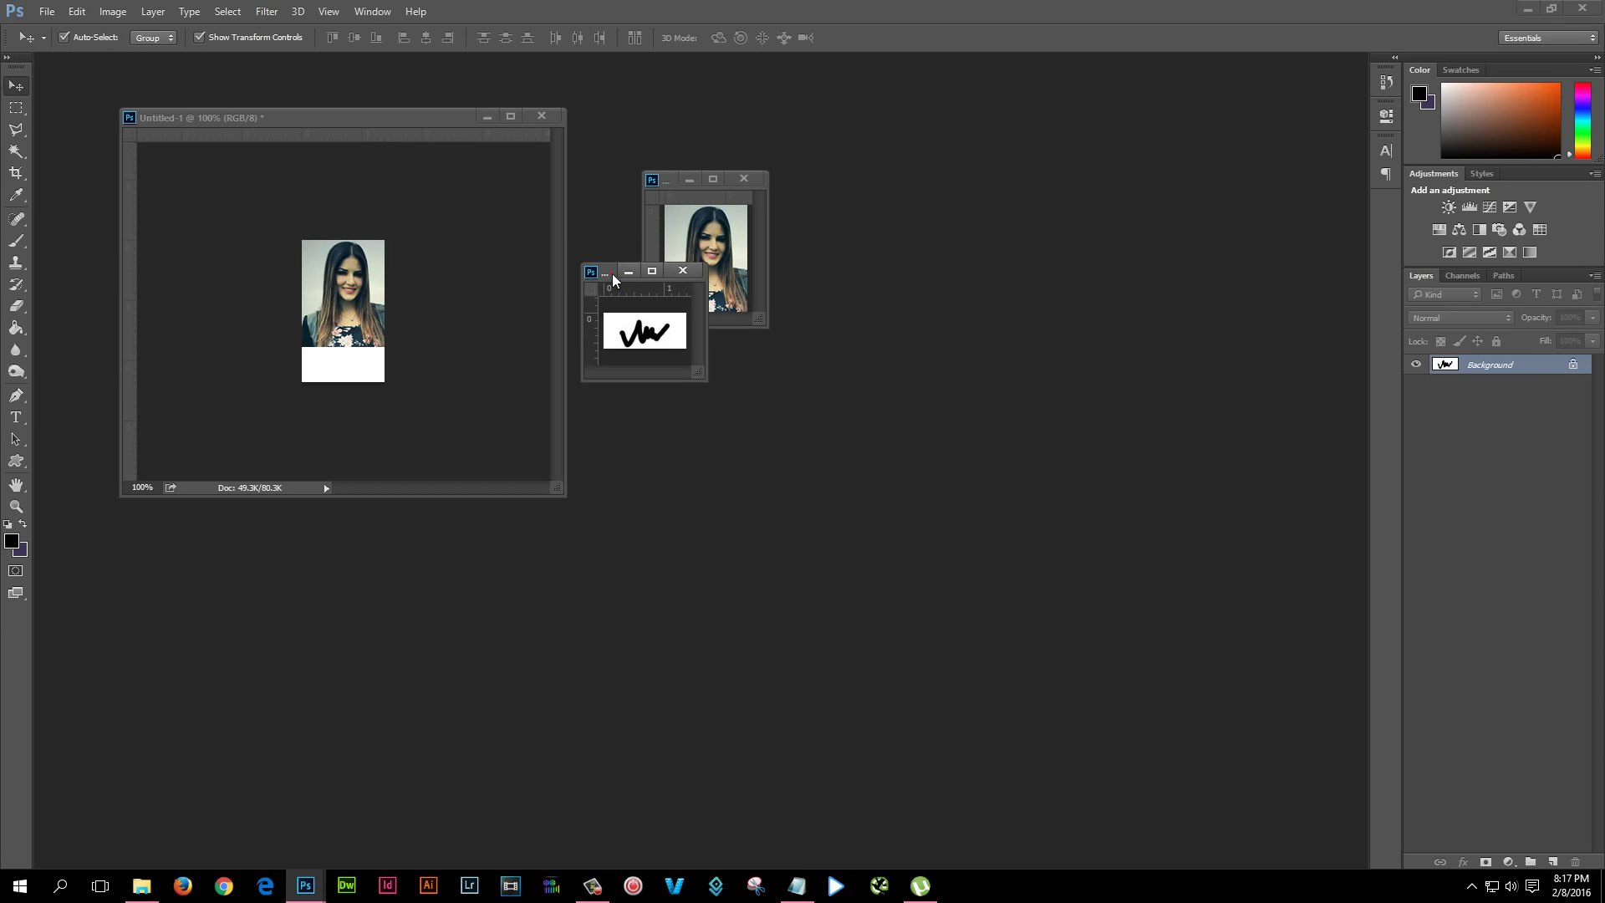
pyautogui.moveTo(612, 278); pyautogui.dragTo(771, 323)
pyautogui.moveTo(959, 490); pyautogui.dragTo(1090, 565)
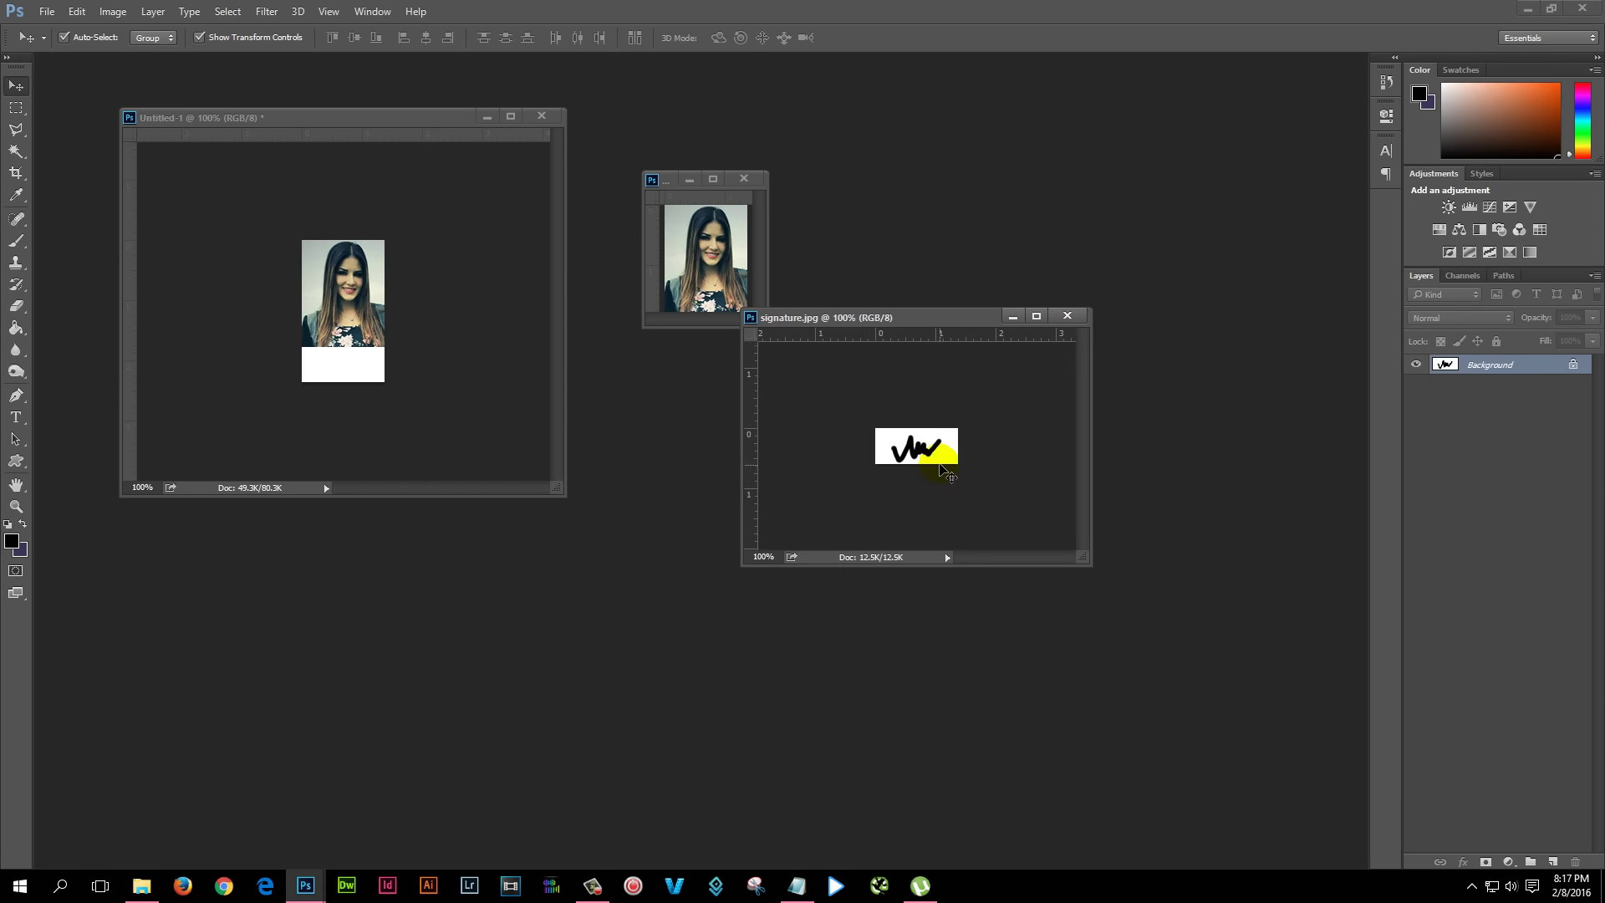
# Copy the signature into the white area below the photo and minimize the signature document
pyautogui.moveTo(585, 385)
pyautogui.mouseDown()
pyautogui.moveTo(348, 354)
pyautogui.moveTo(358, 371)
pyautogui.mouseUp()
pyautogui.click(448, 351)
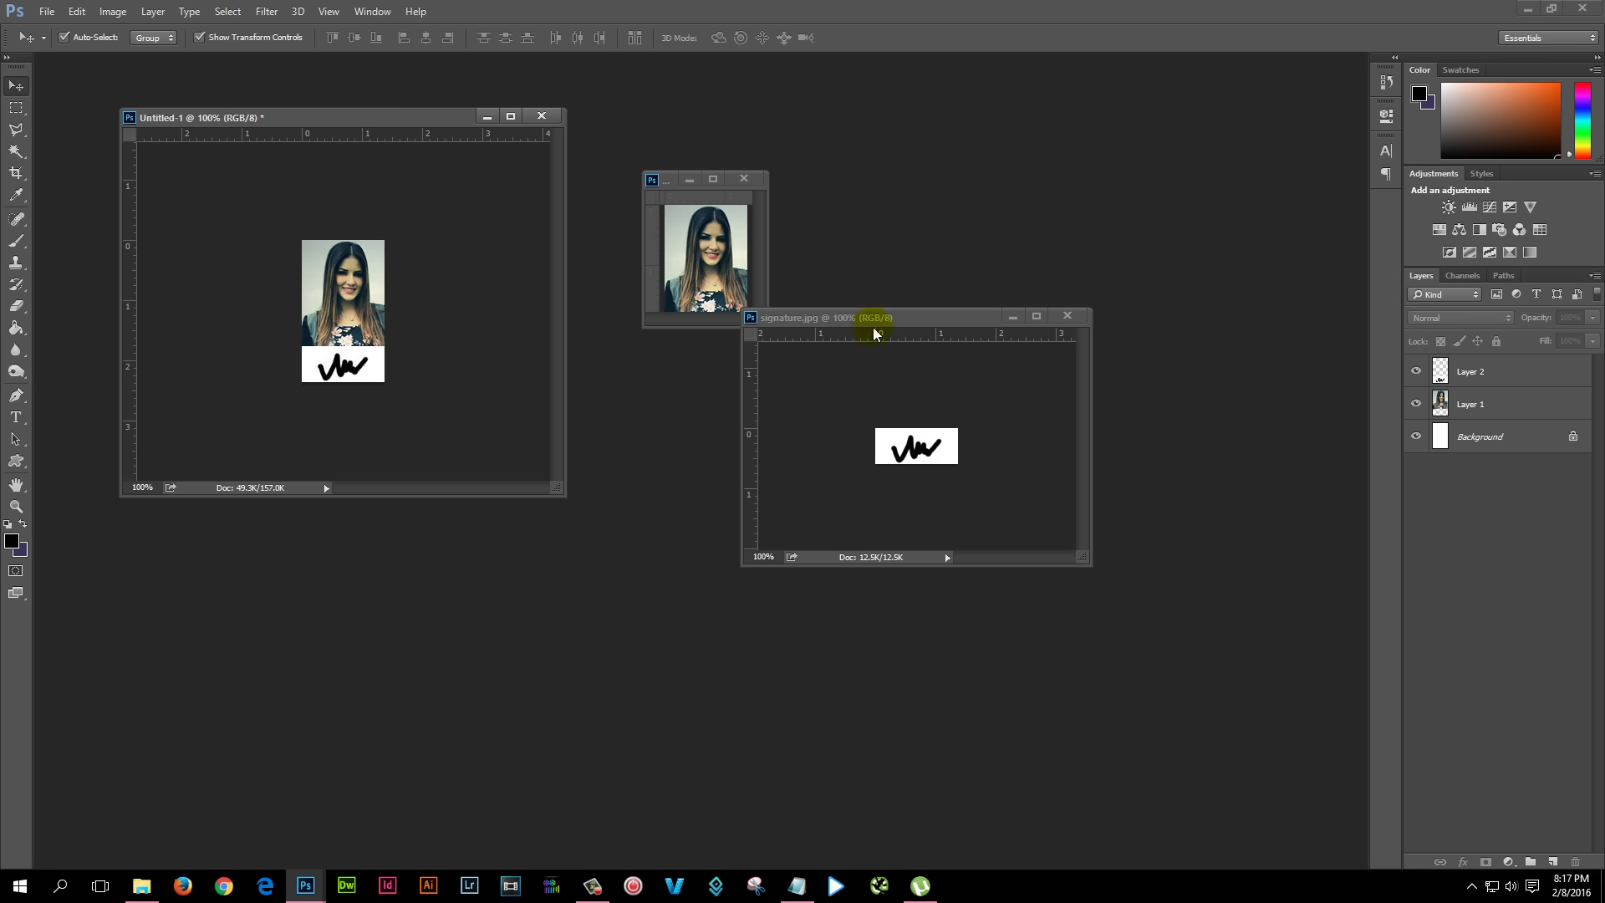
pyautogui.click(1013, 318)
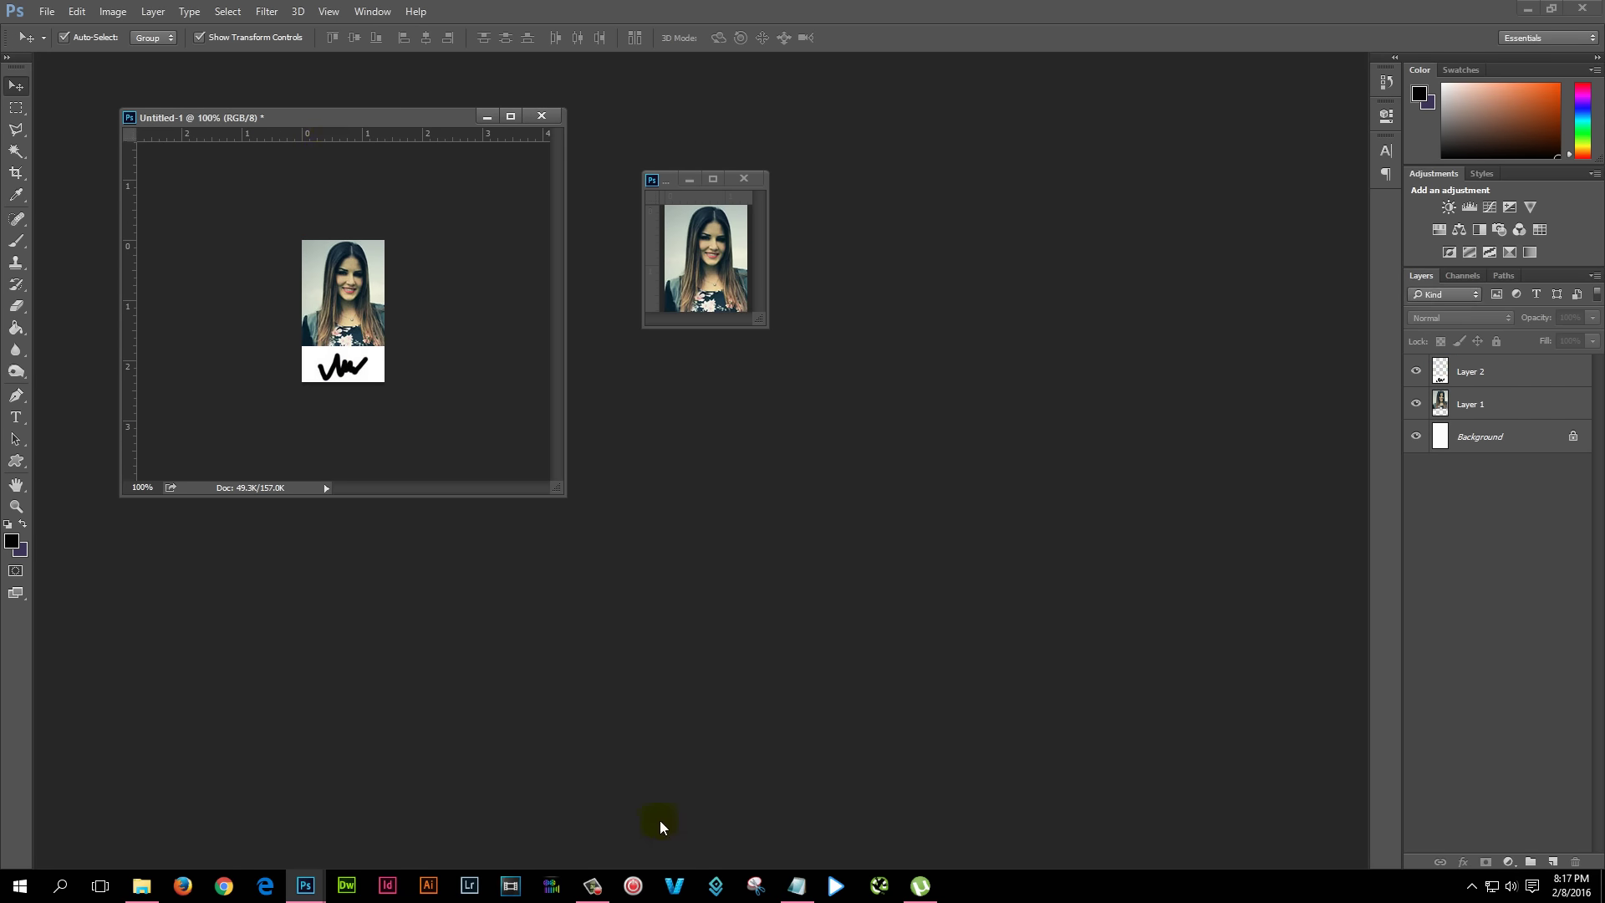
# Read the file size limit and the save instruction for the entire image in the Notepad notes and return to Photoshop
pyautogui.click(796, 885)
pyautogui.click(701, 664)
pyautogui.moveTo(700, 662); pyautogui.dragTo(485, 661)
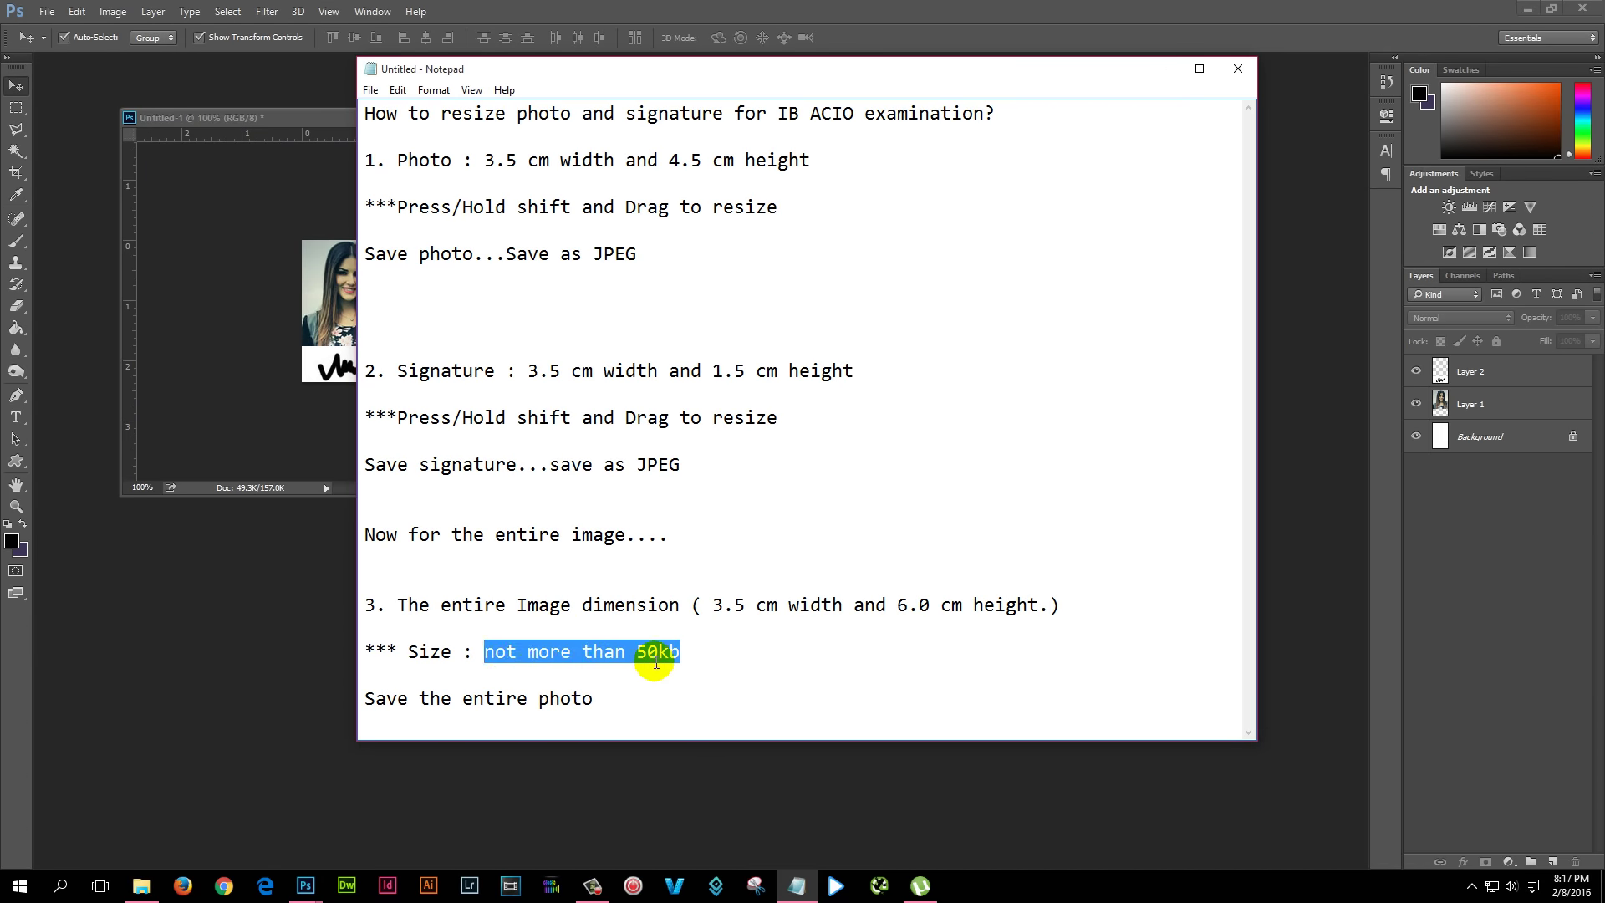
pyautogui.click(654, 665)
pyautogui.click(443, 698)
pyautogui.moveTo(592, 698); pyautogui.dragTo(368, 698)
pyautogui.click(462, 698)
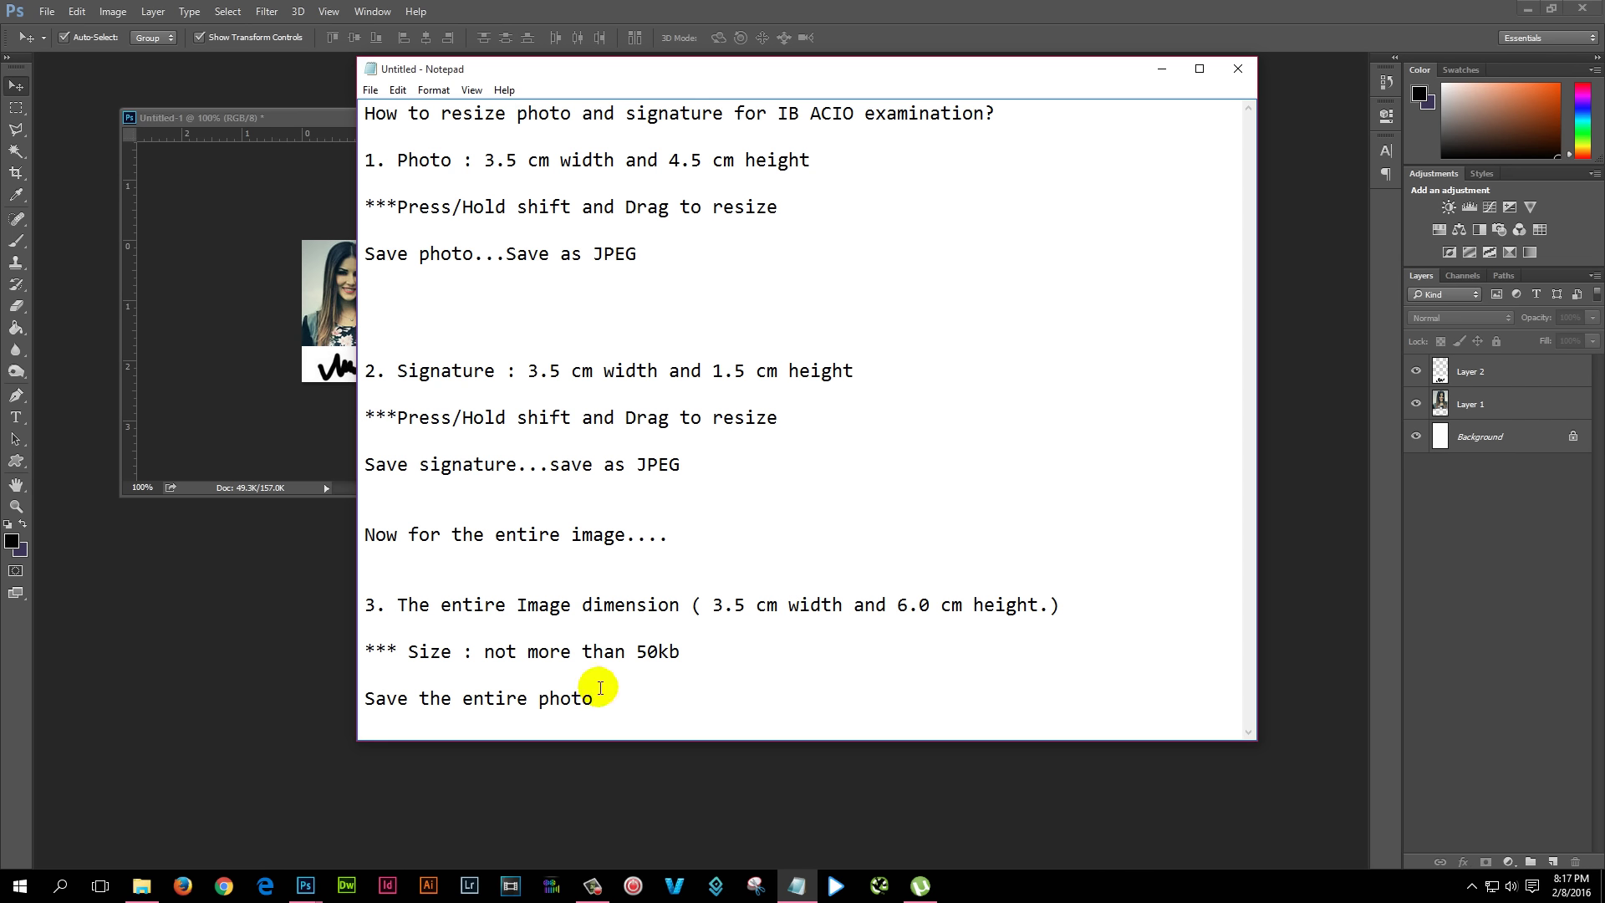
pyautogui.click(484, 652)
pyautogui.moveTo(432, 652); pyautogui.dragTo(411, 652)
pyautogui.moveTo(512, 652); pyautogui.dragTo(641, 655)
pyautogui.click(738, 657)
pyautogui.moveTo(482, 652); pyautogui.dragTo(625, 655)
pyautogui.click(696, 659)
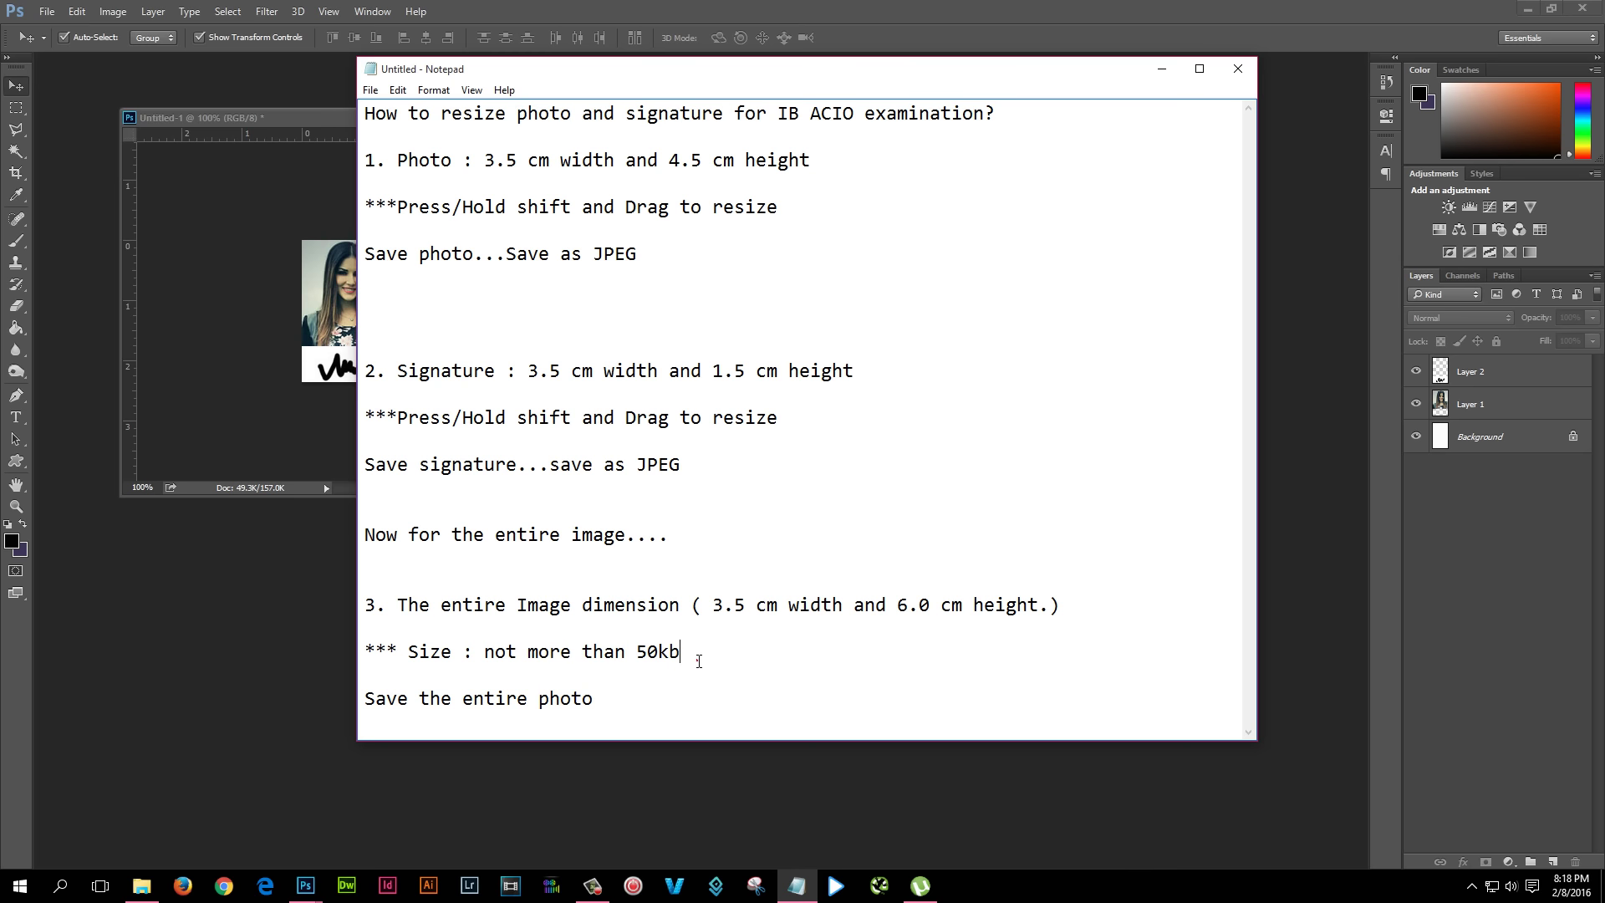
pyautogui.click(1158, 66)
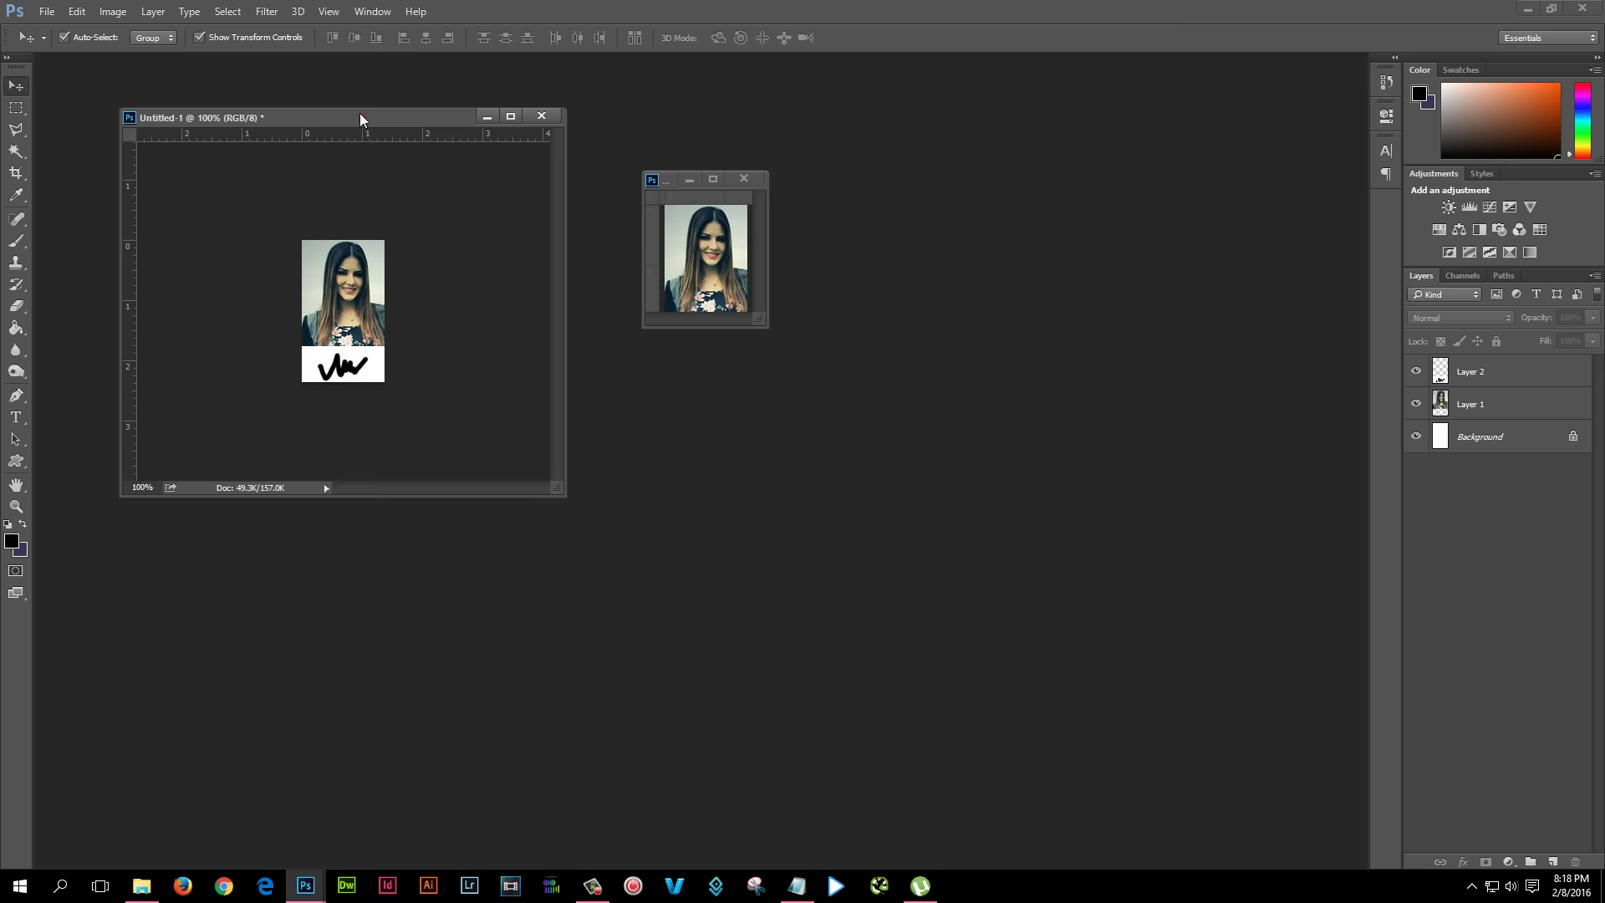
# Save the combined image to the desktop as a JPEG named photo-and-signature
pyautogui.click(46, 10)
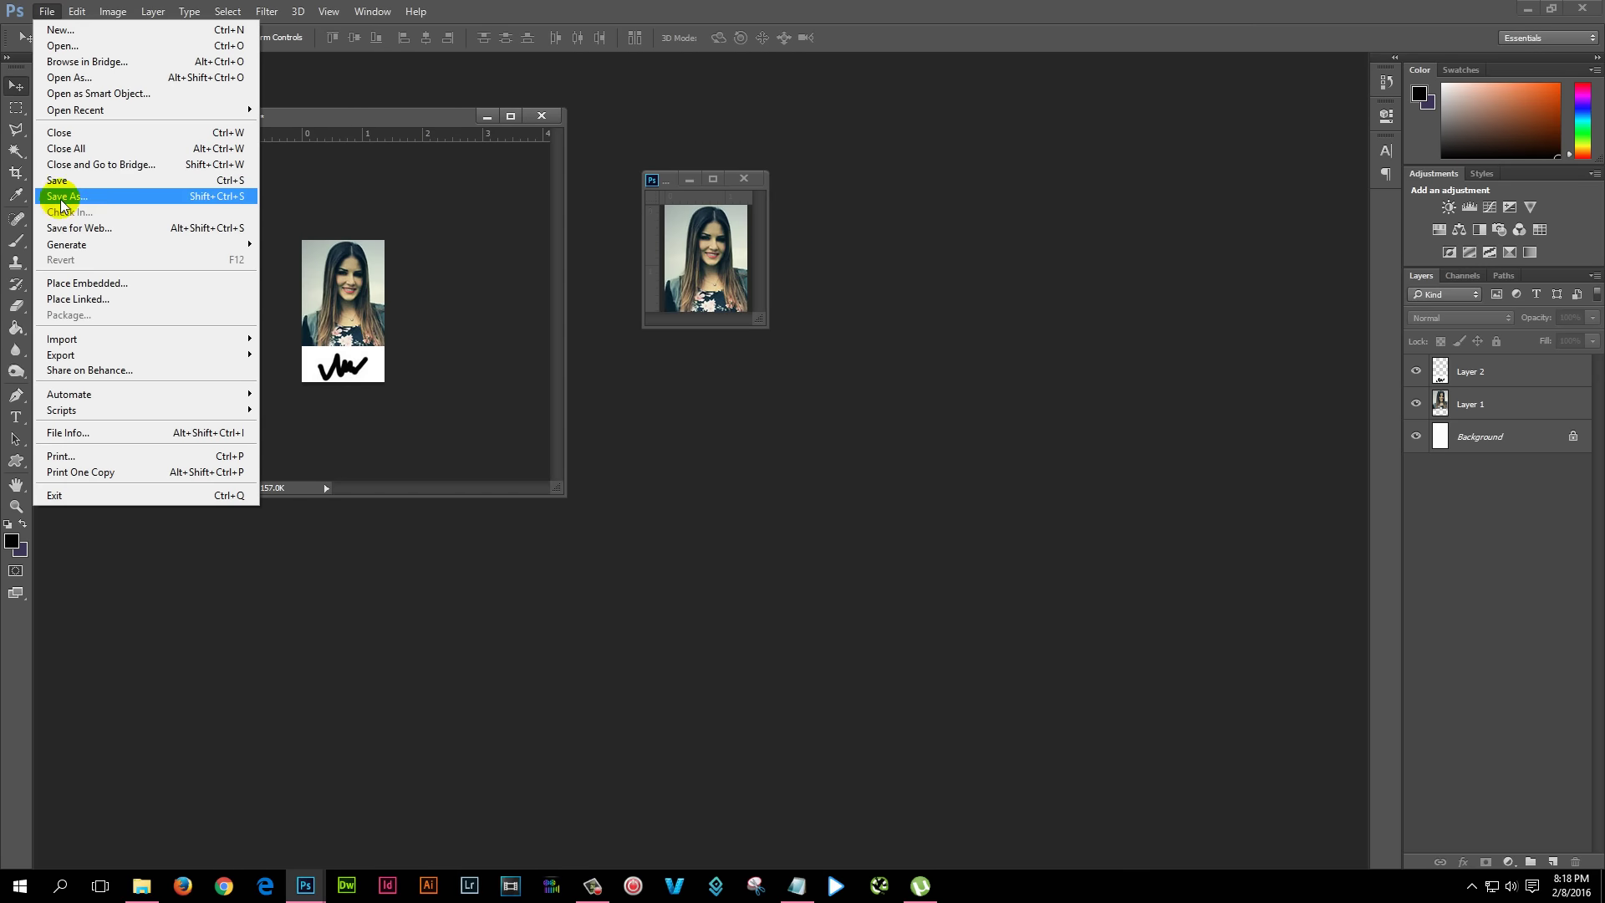
pyautogui.click(101, 193)
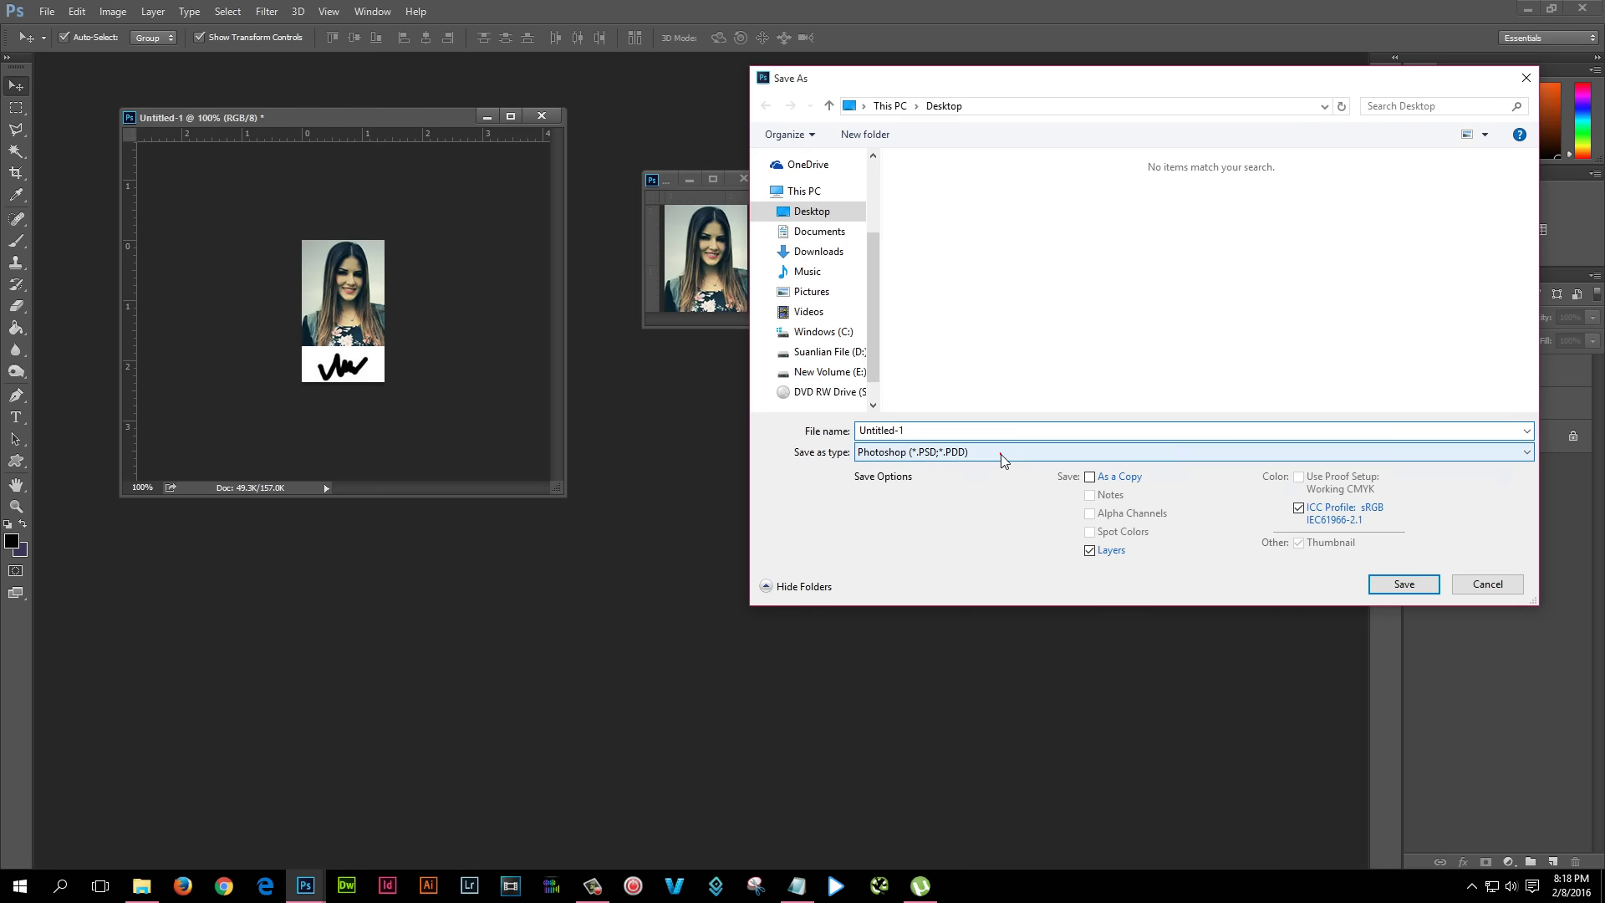
pyautogui.click(1000, 452)
pyautogui.click(928, 581)
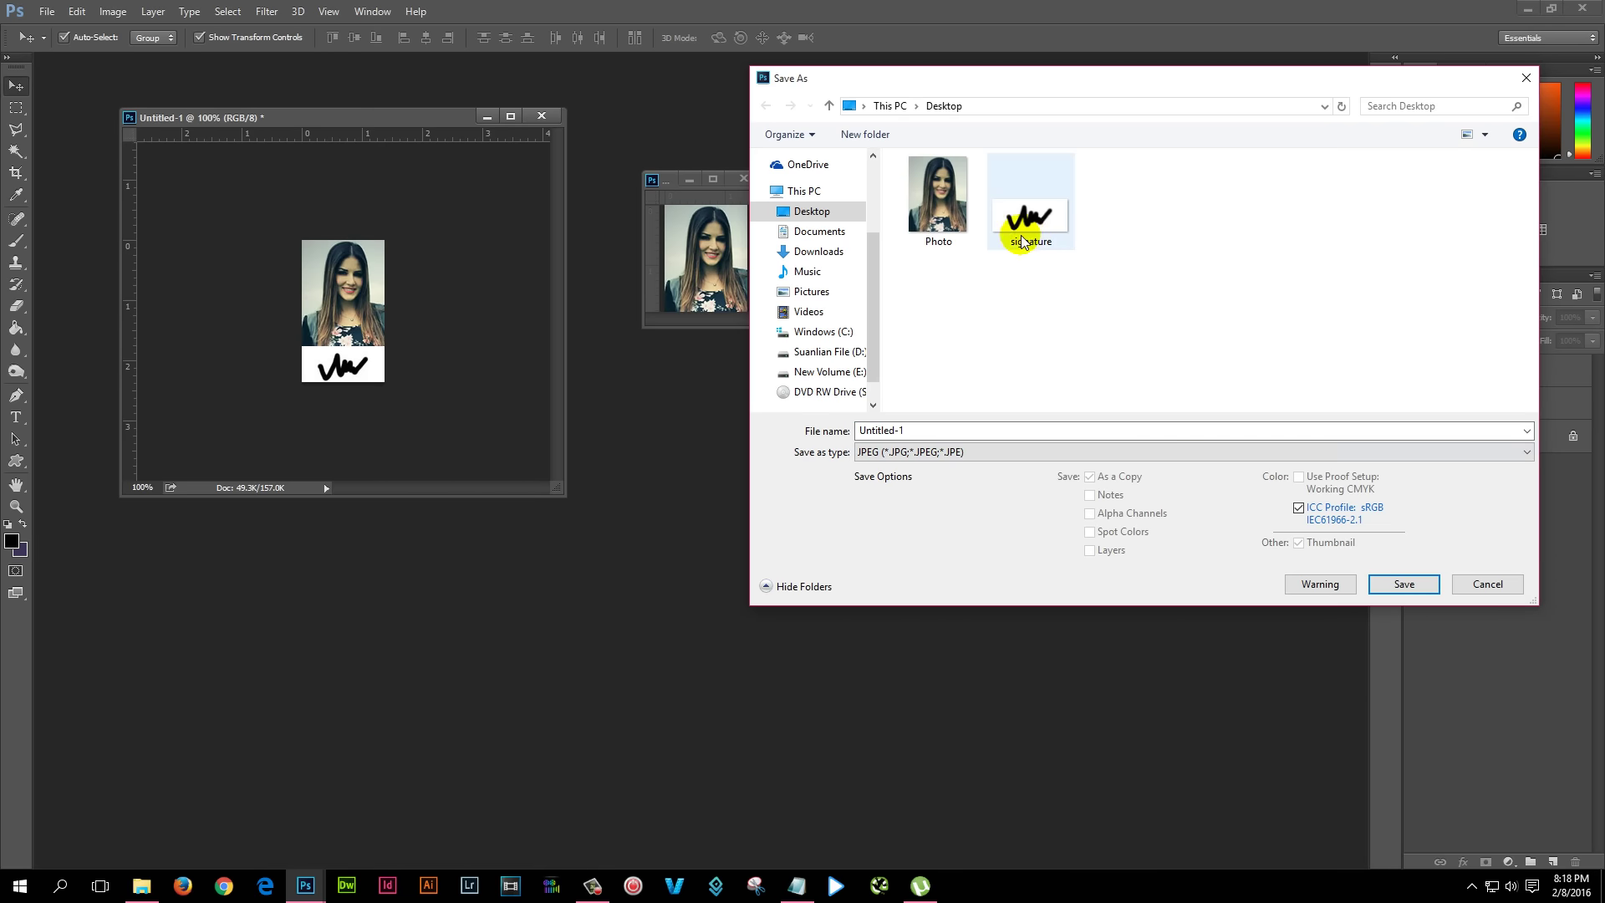
pyautogui.click(933, 430)
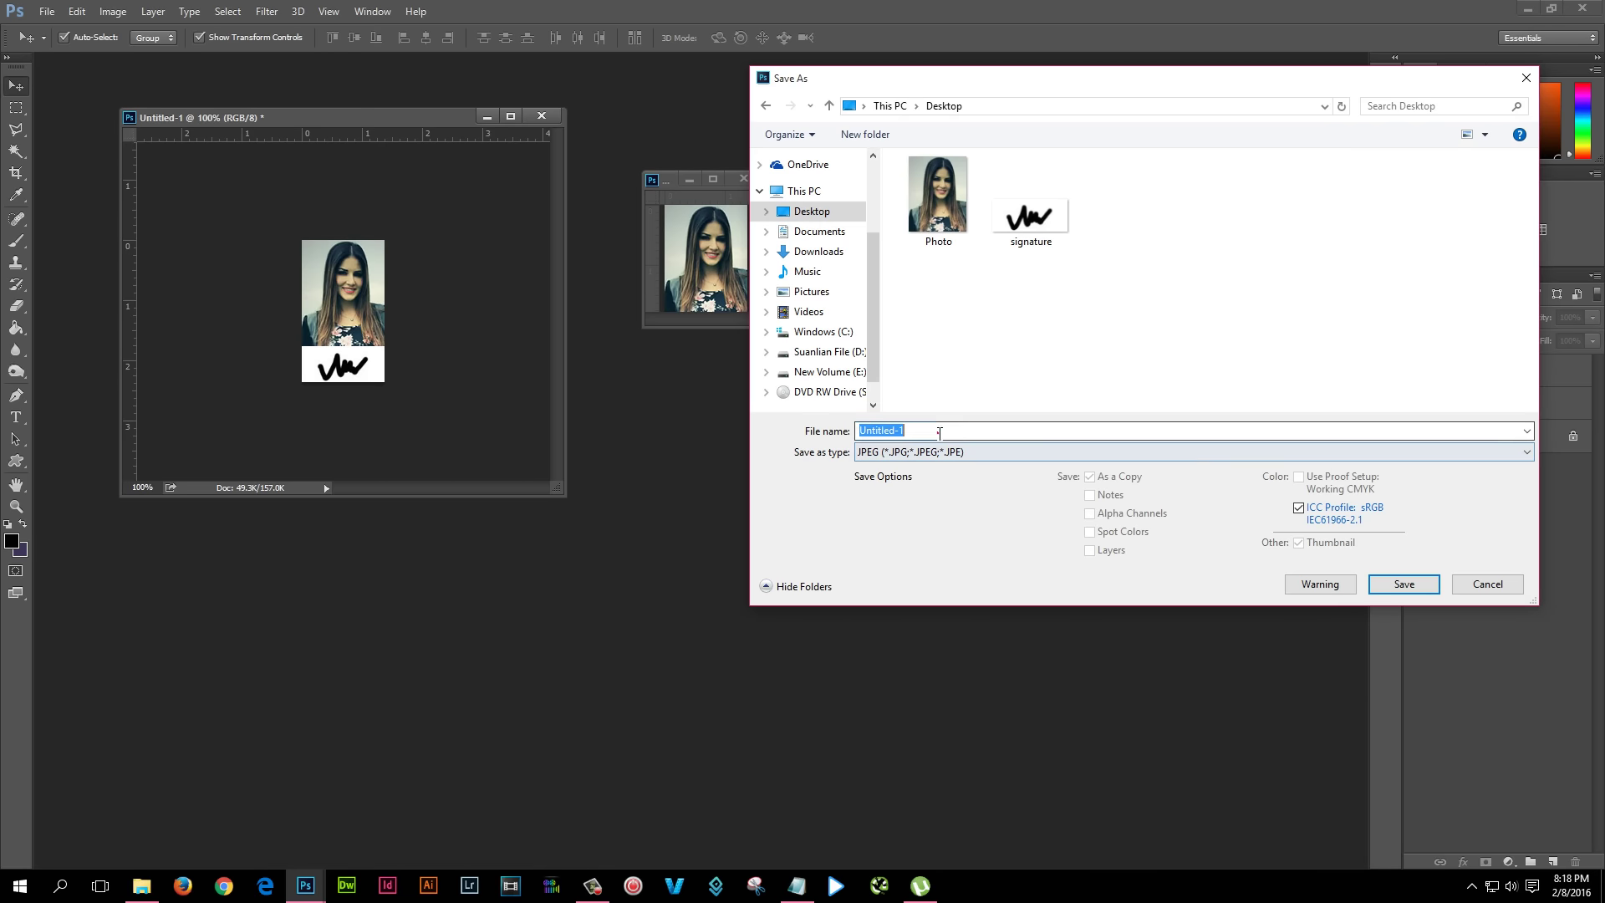
pyautogui.write('pa')
pyautogui.press('BackSpace')
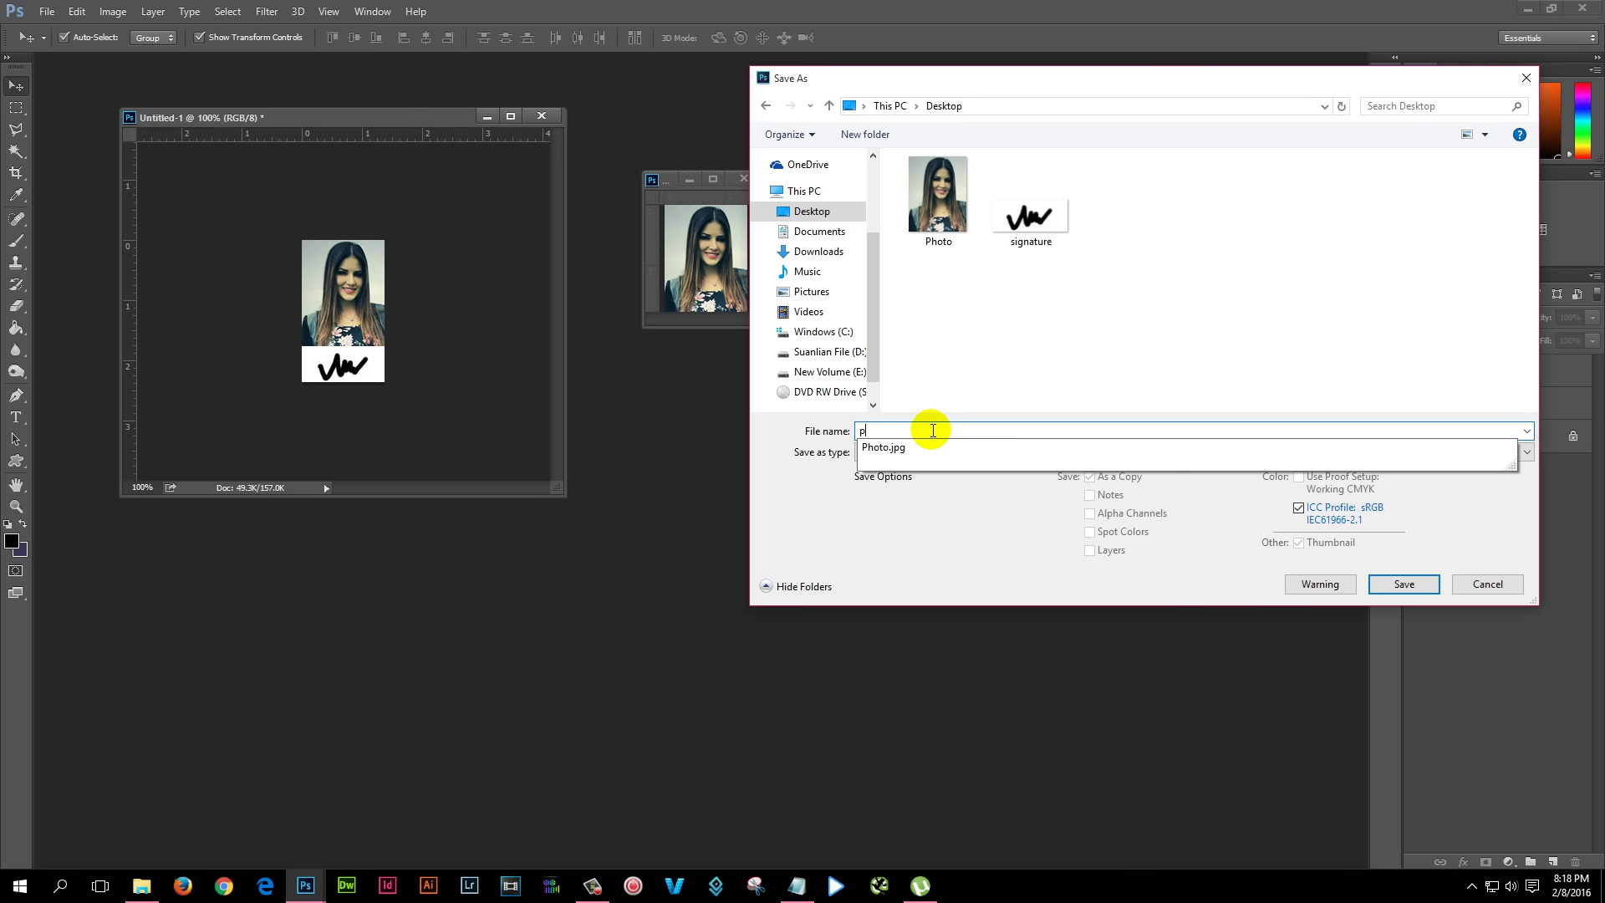
pyautogui.write('hoto')
pyautogui.click(924, 429)
pyautogui.write('-and-signature')
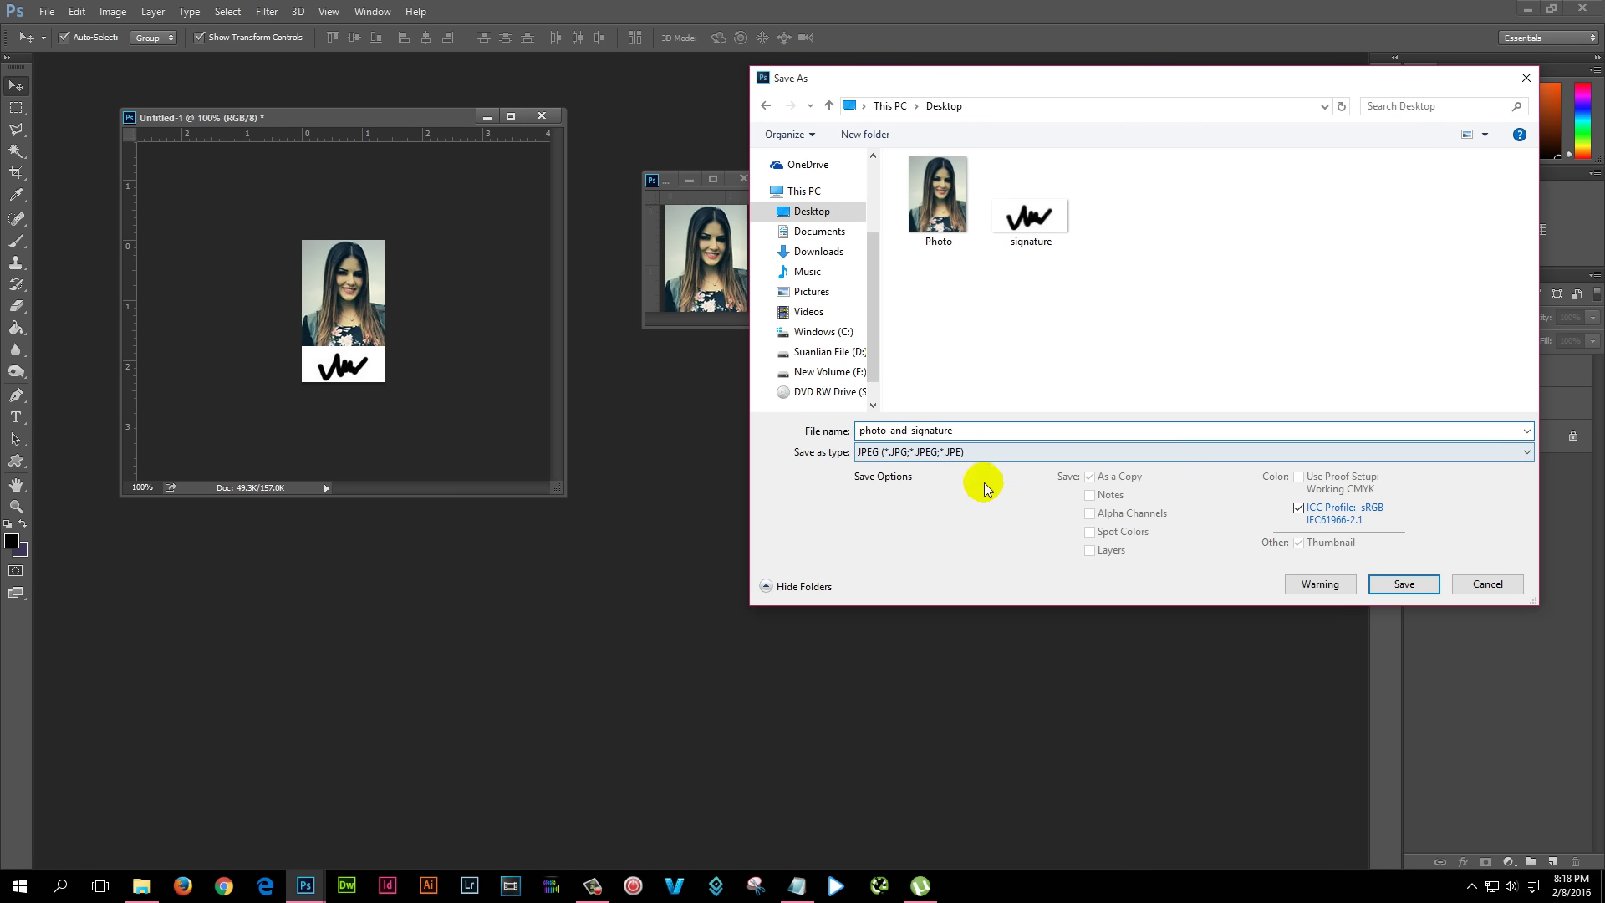
pyautogui.click(1402, 583)
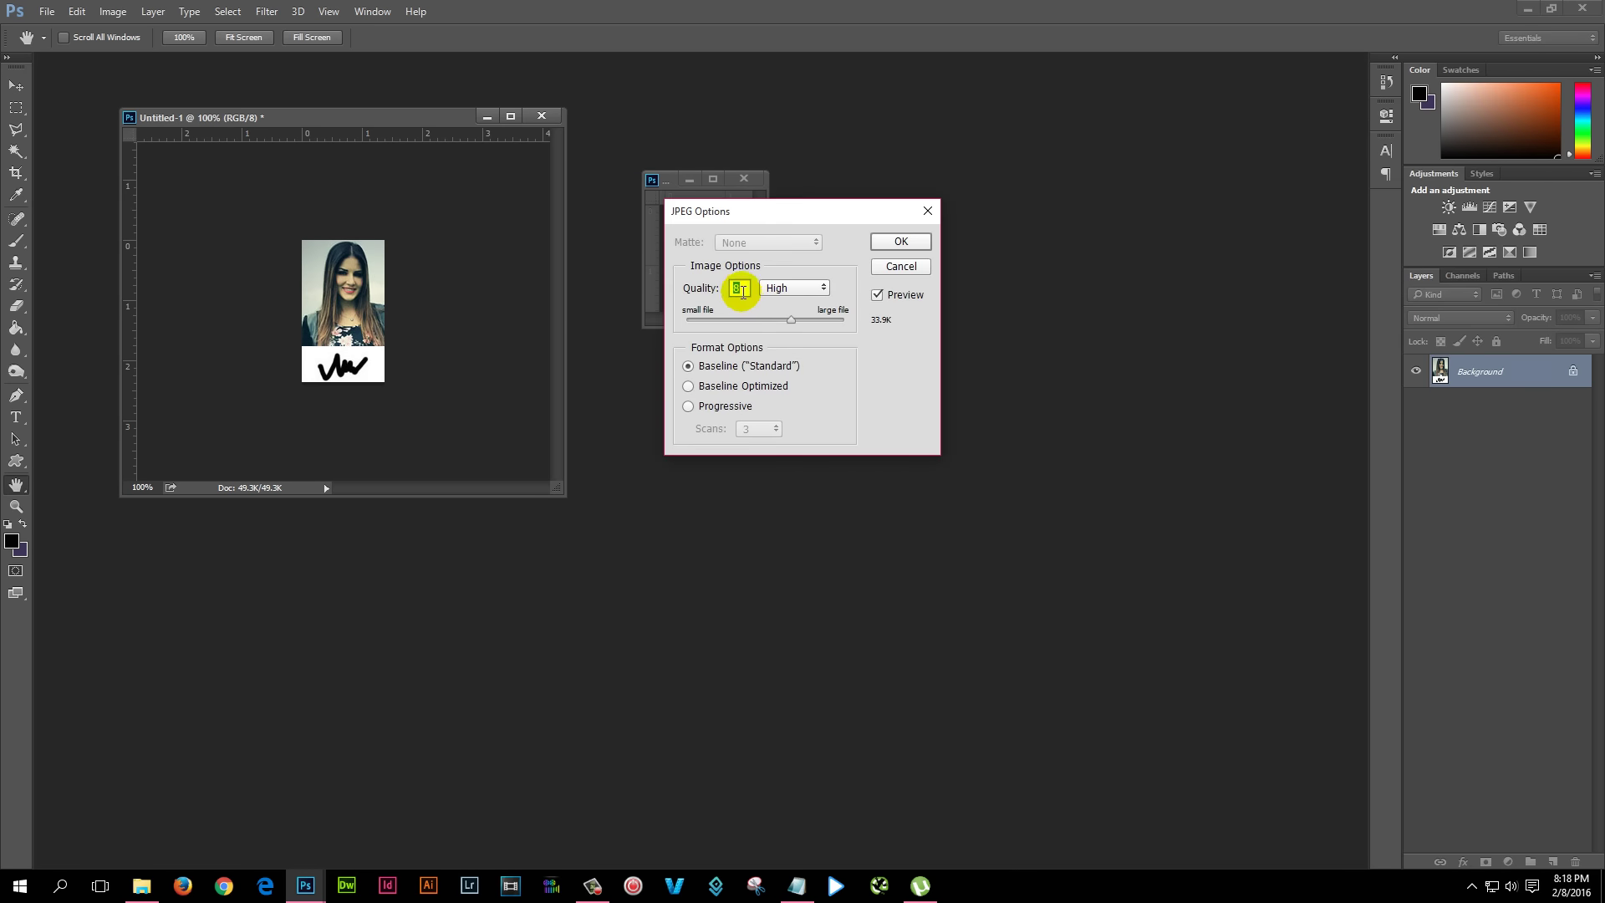
# Choose High quality for the JPEG and check the estimated file size
pyautogui.click(794, 288)
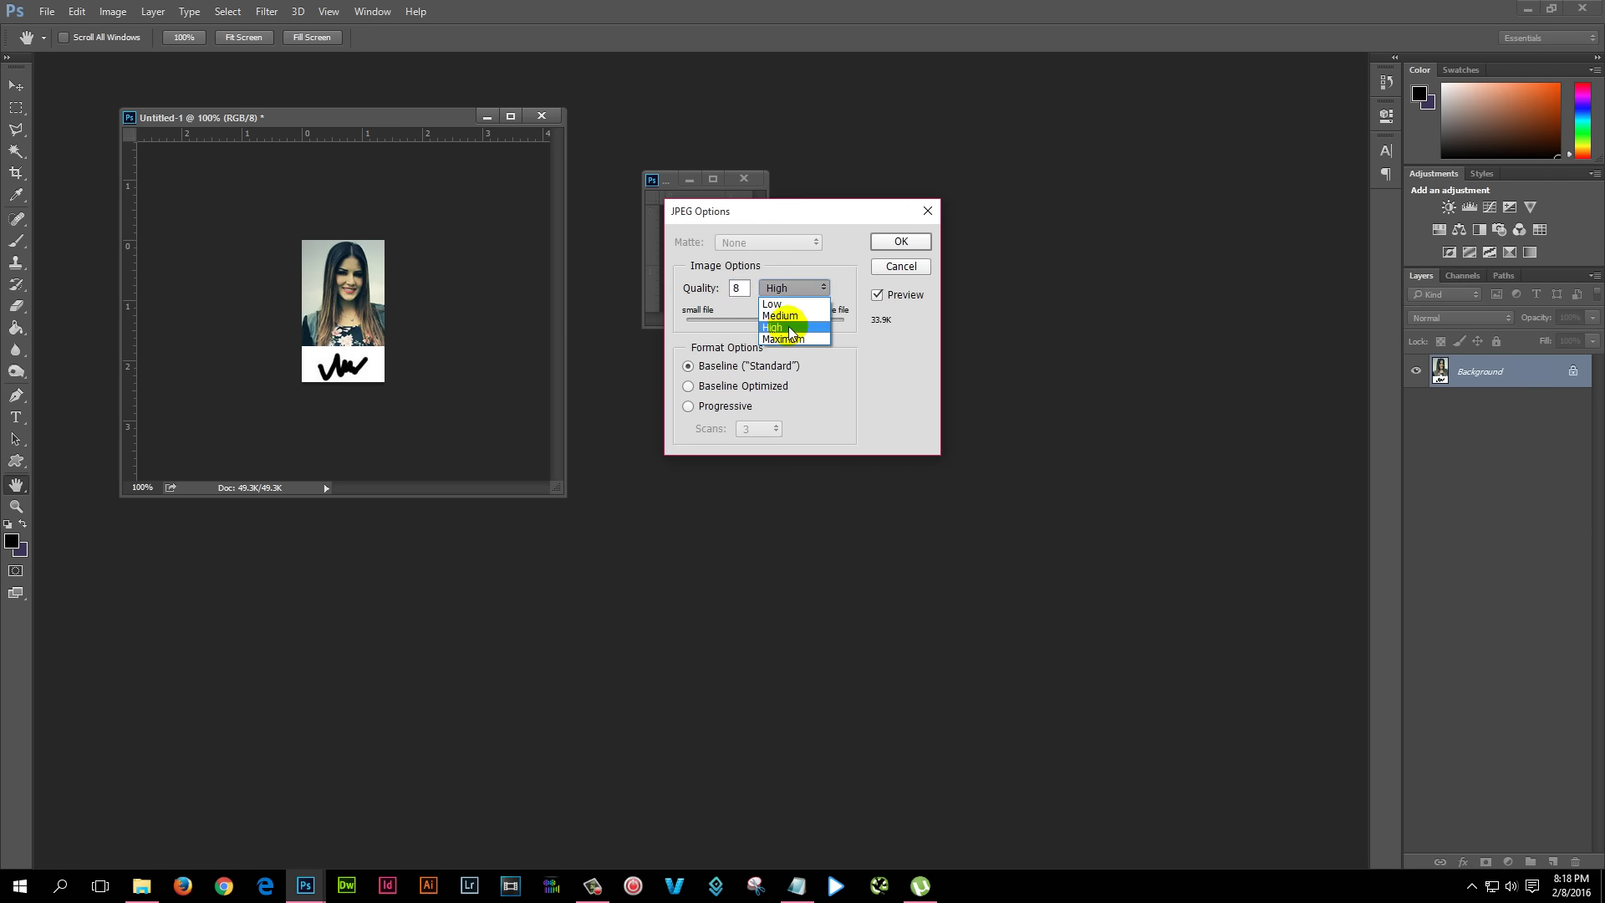
pyautogui.click(804, 327)
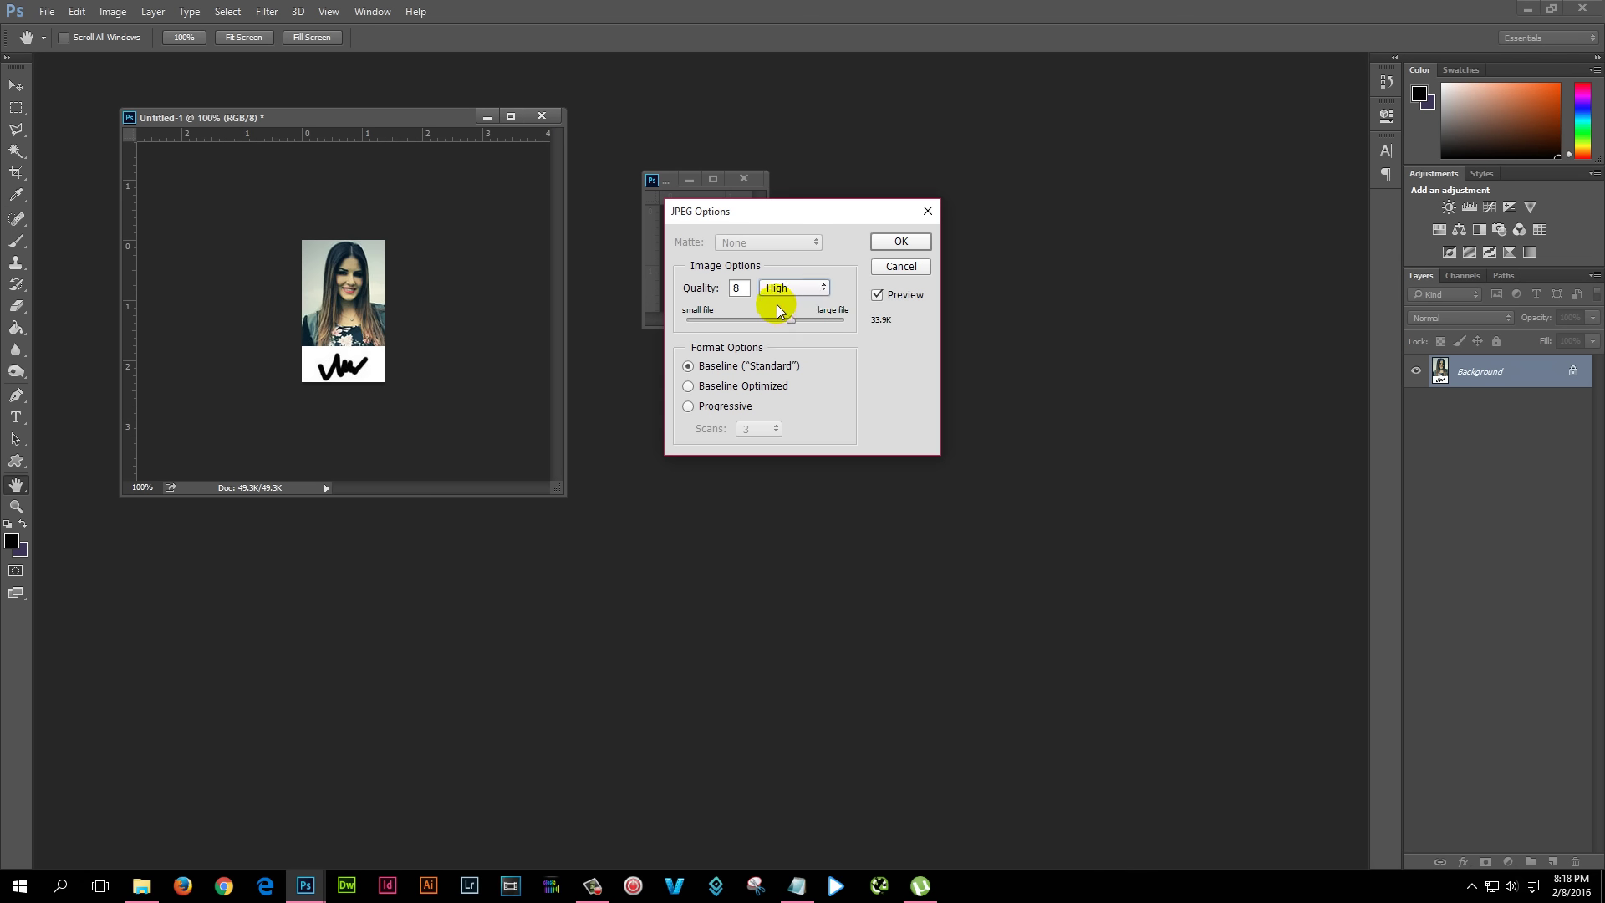
pyautogui.click(738, 290)
pyautogui.click(878, 329)
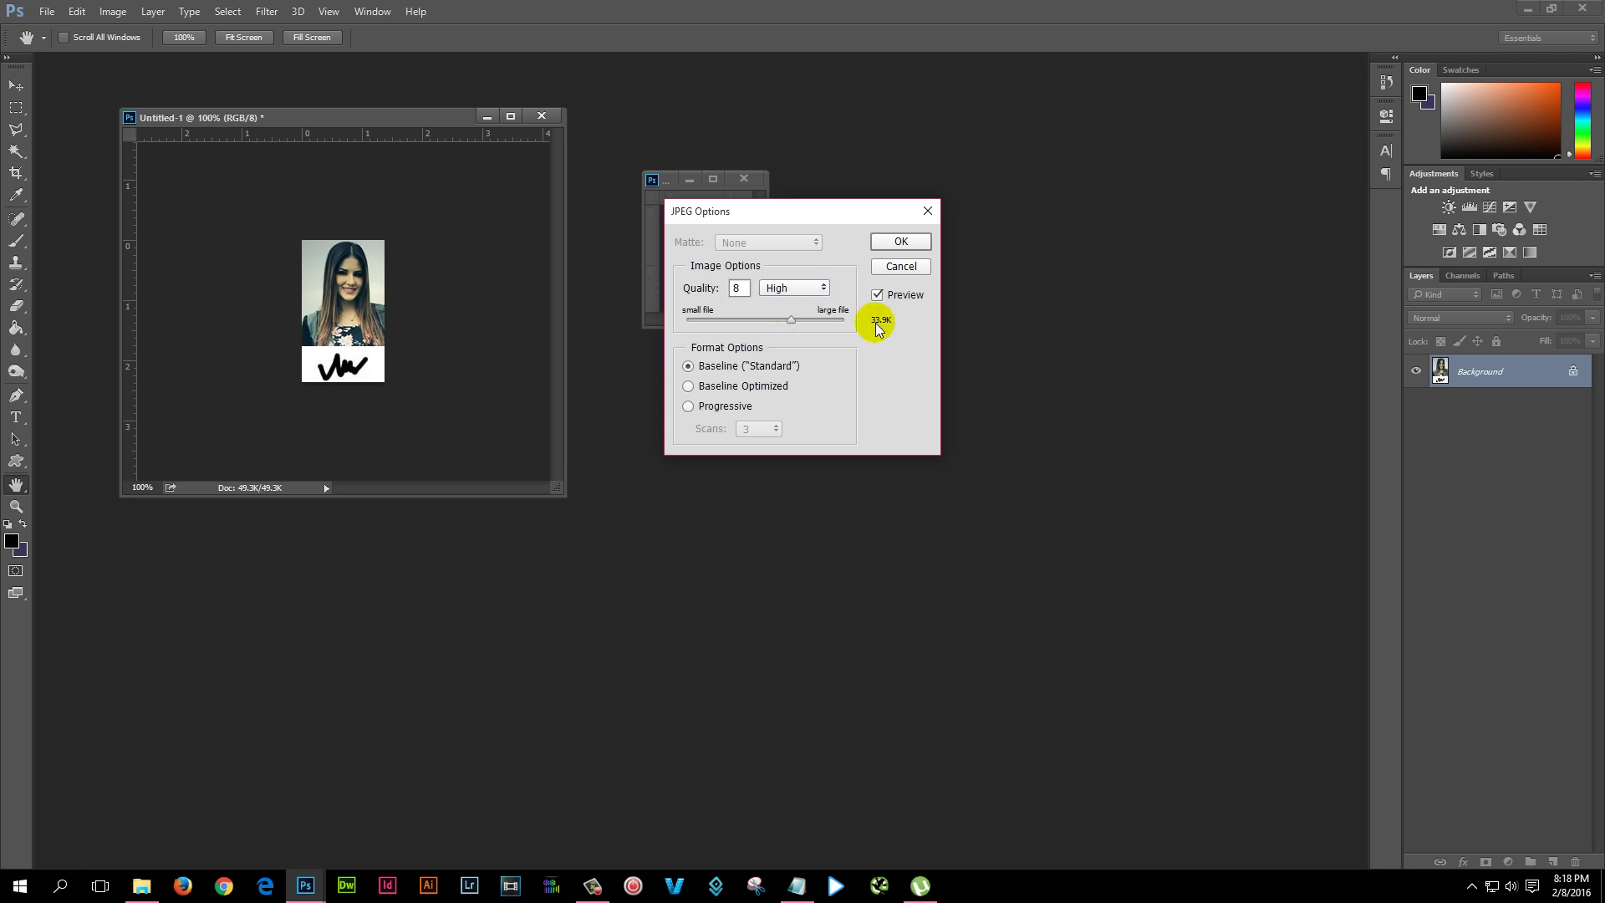
# Recheck the maximum file size in the Notepad notes and return to the JPEG options
pyautogui.click(796, 885)
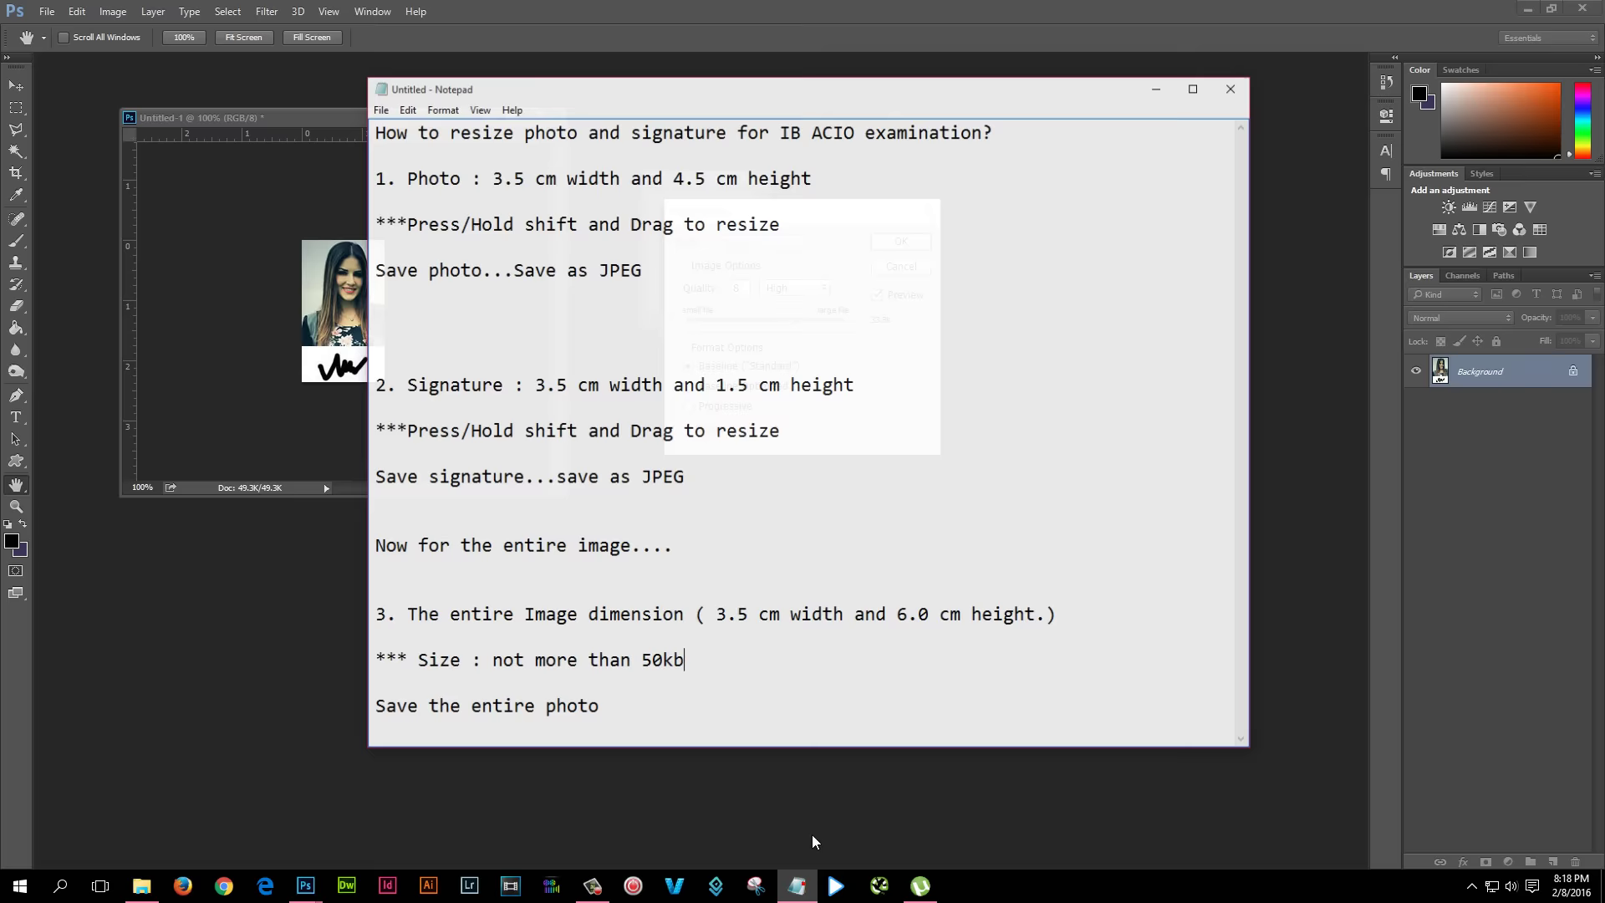
pyautogui.click(487, 652)
pyautogui.moveTo(487, 651); pyautogui.dragTo(666, 651)
pyautogui.click(700, 651)
pyautogui.click(1163, 71)
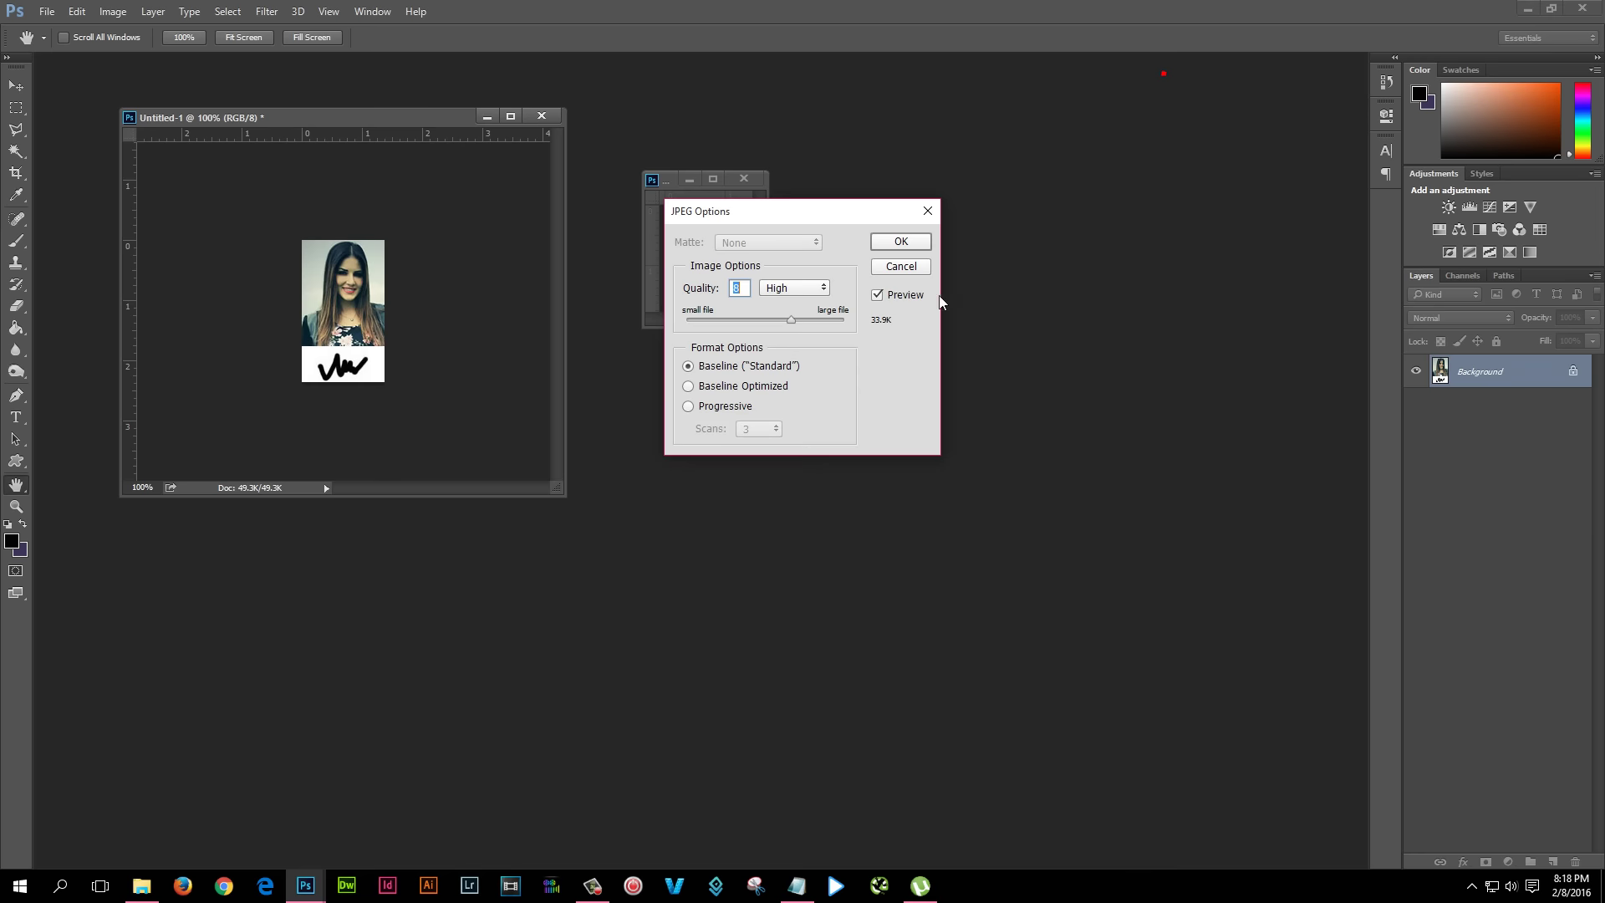
# Finish saving the JPEG and view the saved photo-and-signature file from the desktop
pyautogui.click(912, 242)
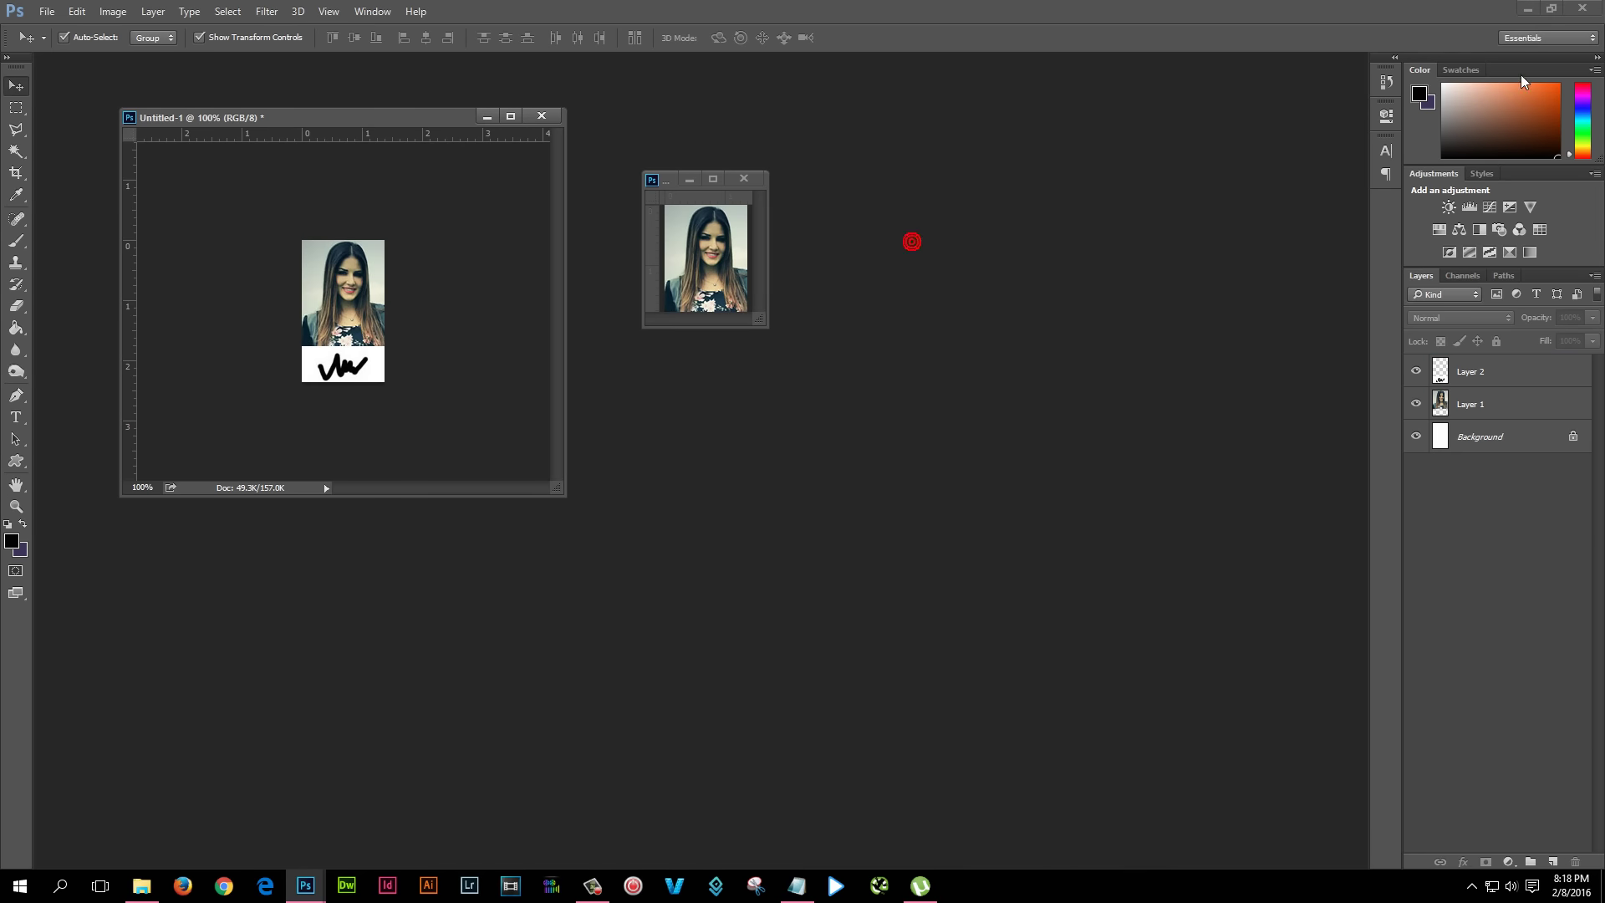
pyautogui.click(1528, 12)
pyautogui.doubleClick(31, 376)
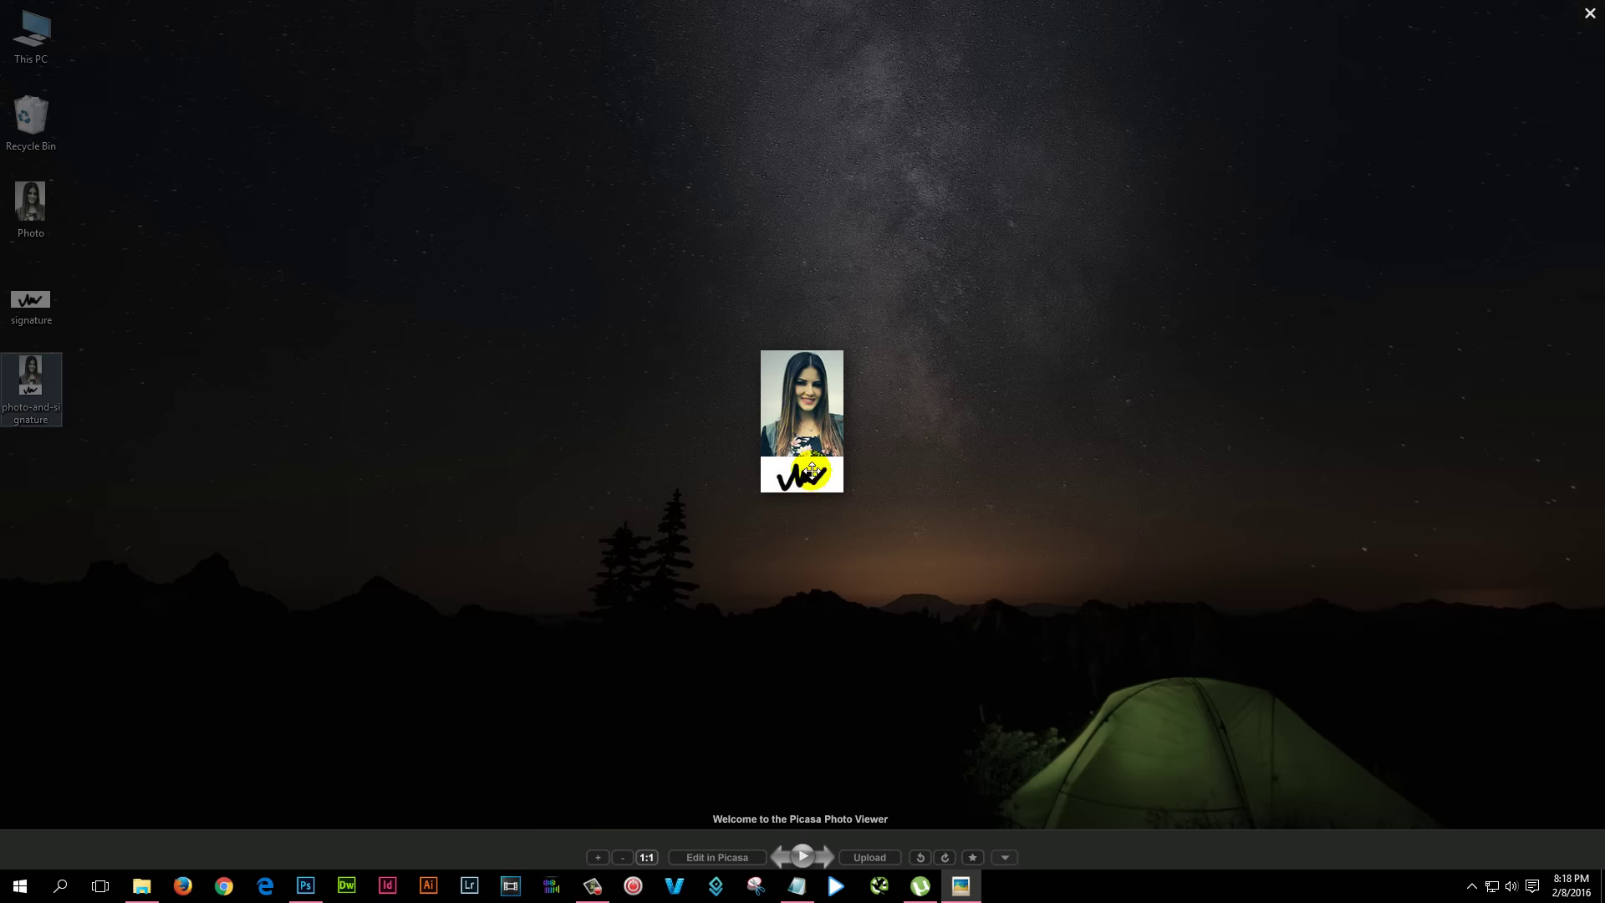